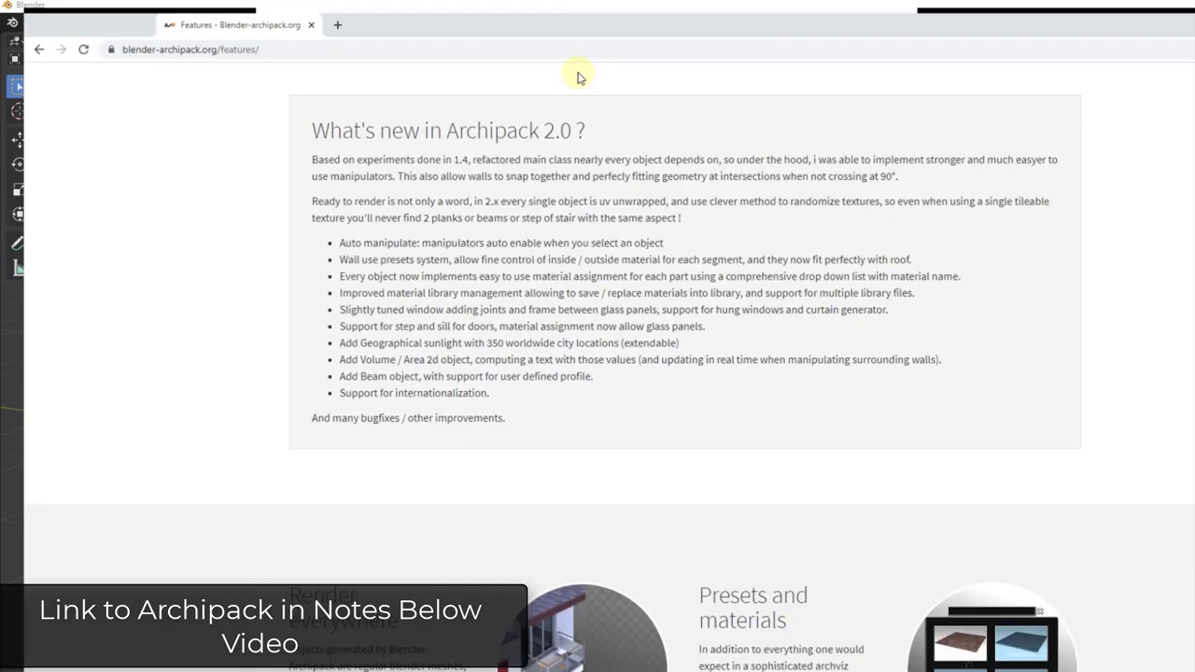
# Review the Archipack features page, including the matrix comparing the free 1.2.8x version with the paid 2.x version
pyautogui.scroll(15, 654, 408)
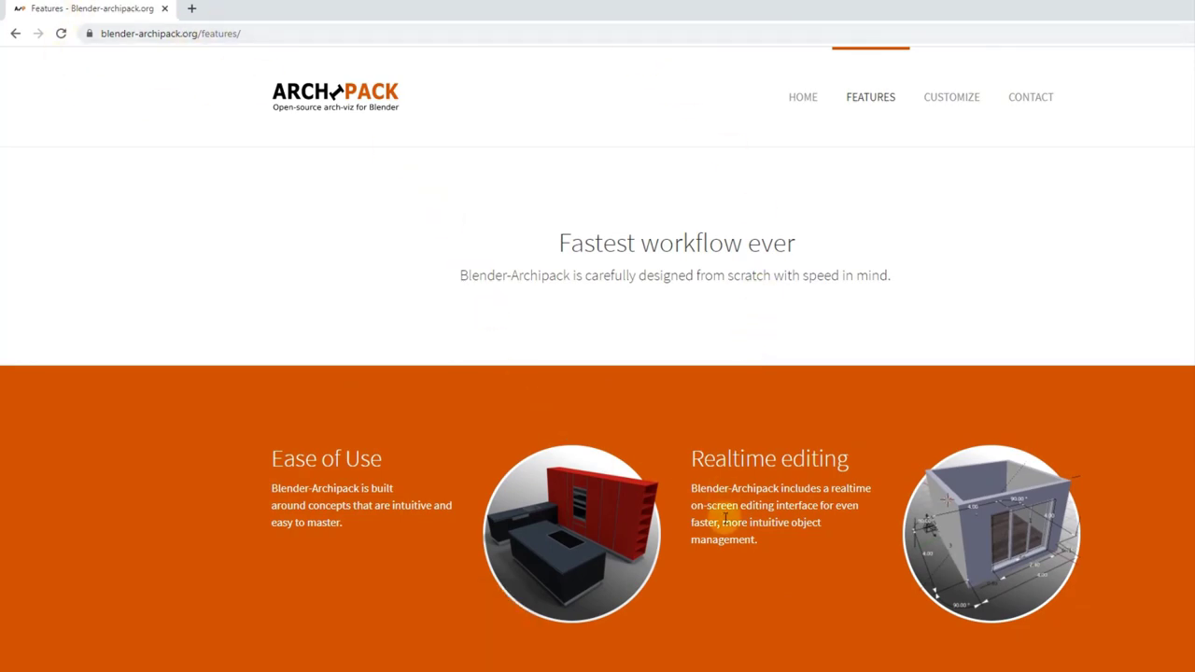
pyautogui.scroll(-9, 752, 537)
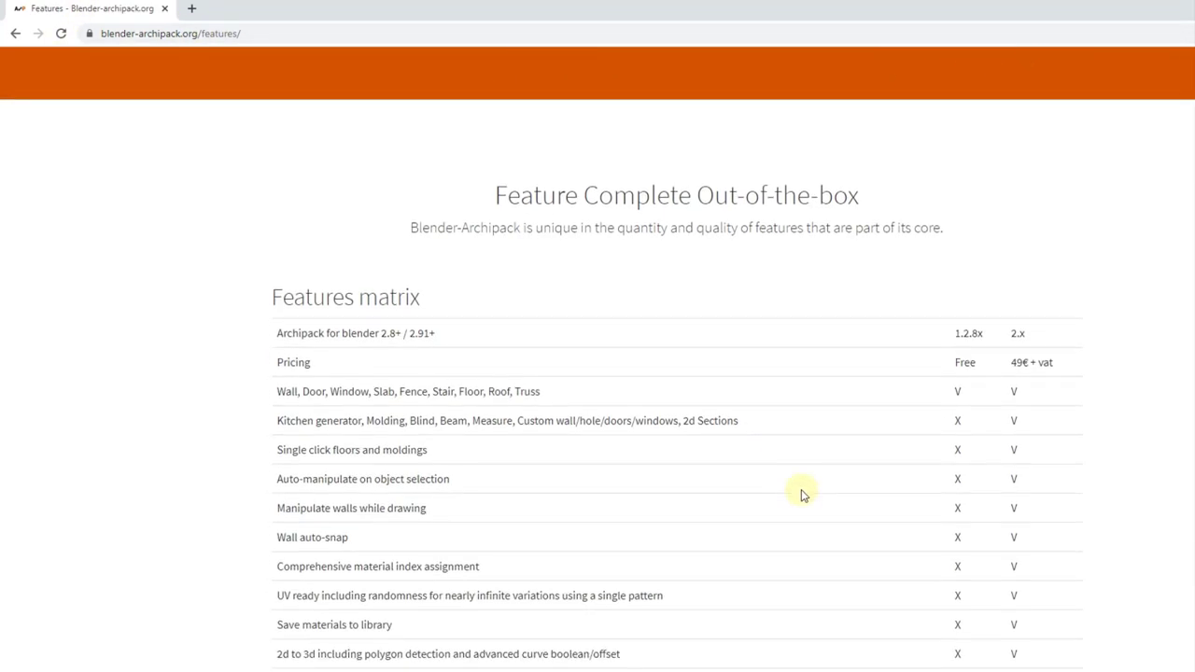
pyautogui.scroll(4, 710, 280)
pyautogui.scroll(-5, 493, 270)
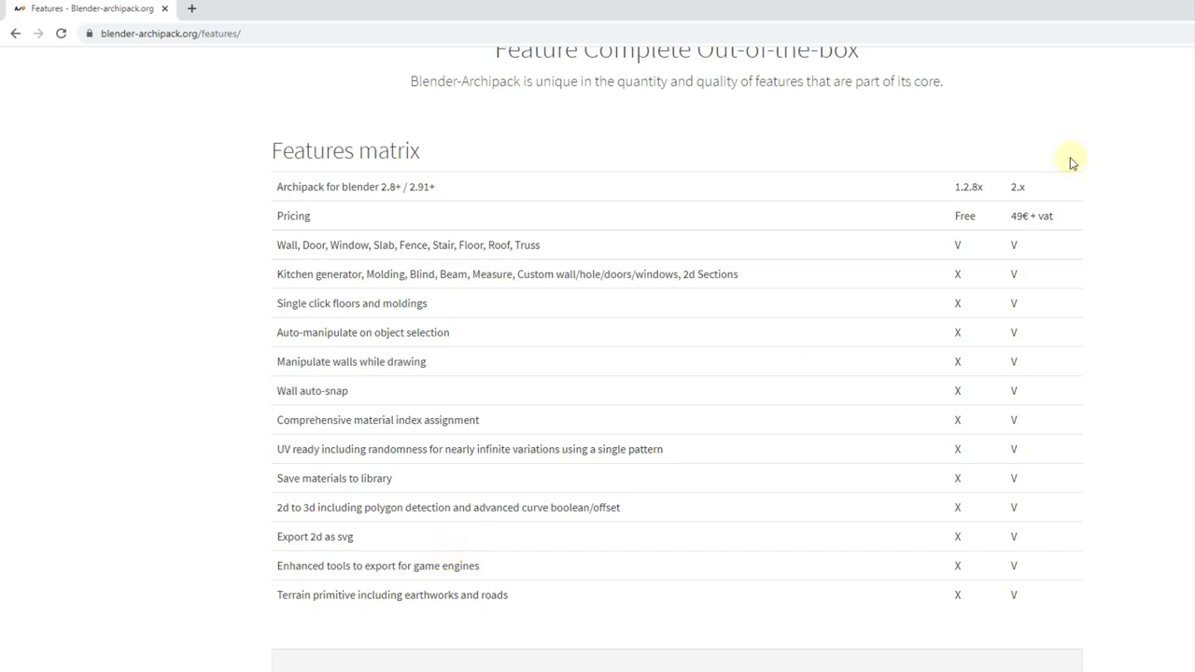
pyautogui.scroll(-1, 868, 394)
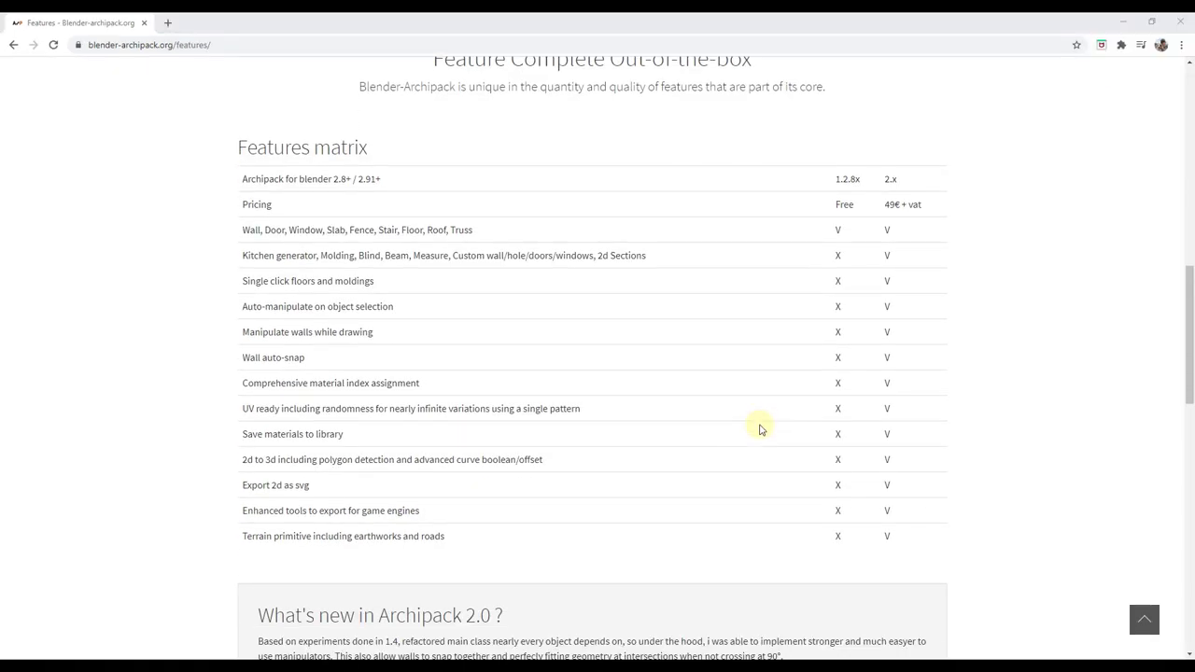
# Switch to Blender and add an Archipack roof with the Roman preset
pyautogui.click(1123, 21)
pyautogui.moveTo(691, 352); pyautogui.dragTo(500, 336, button='middle')
pyautogui.moveTo(565, 318); pyautogui.dragTo(551, 281, button='middle')
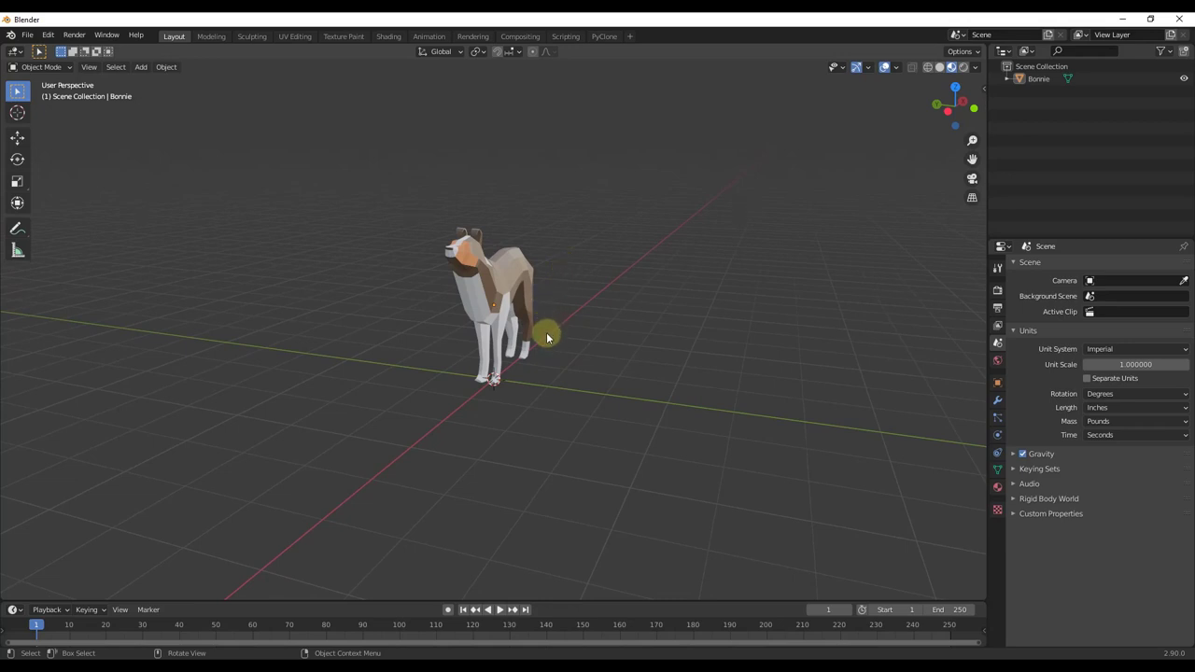
pyautogui.hotkey('shift', 'a')
pyautogui.moveTo(492, 379)
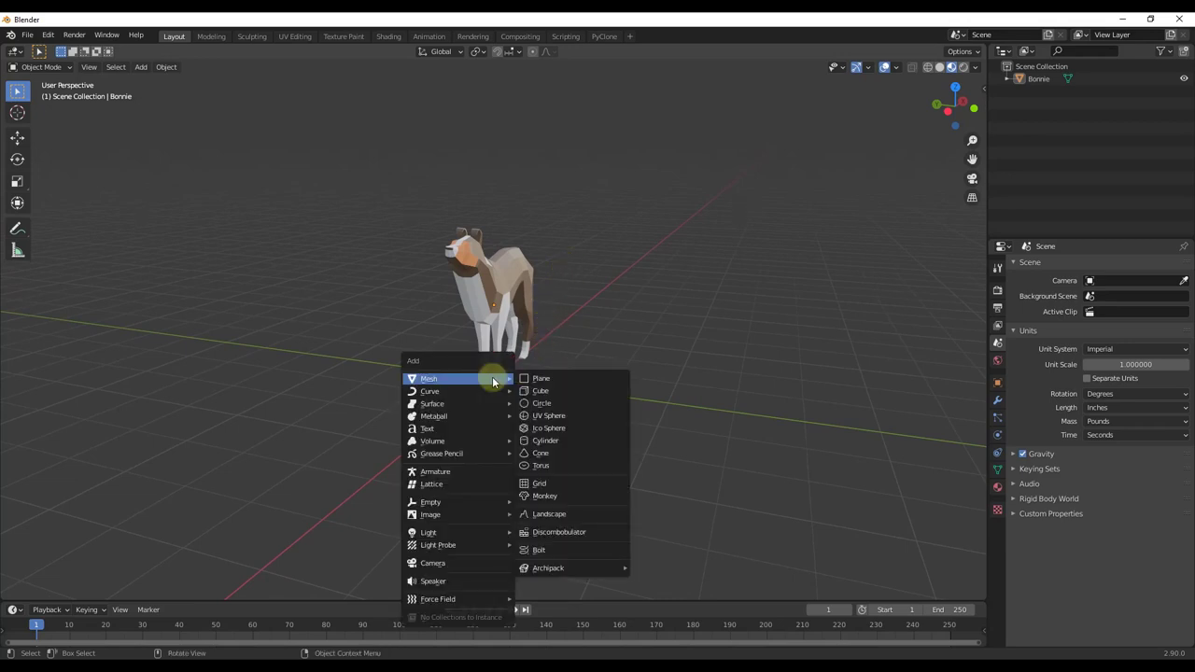
pyautogui.moveTo(566, 571)
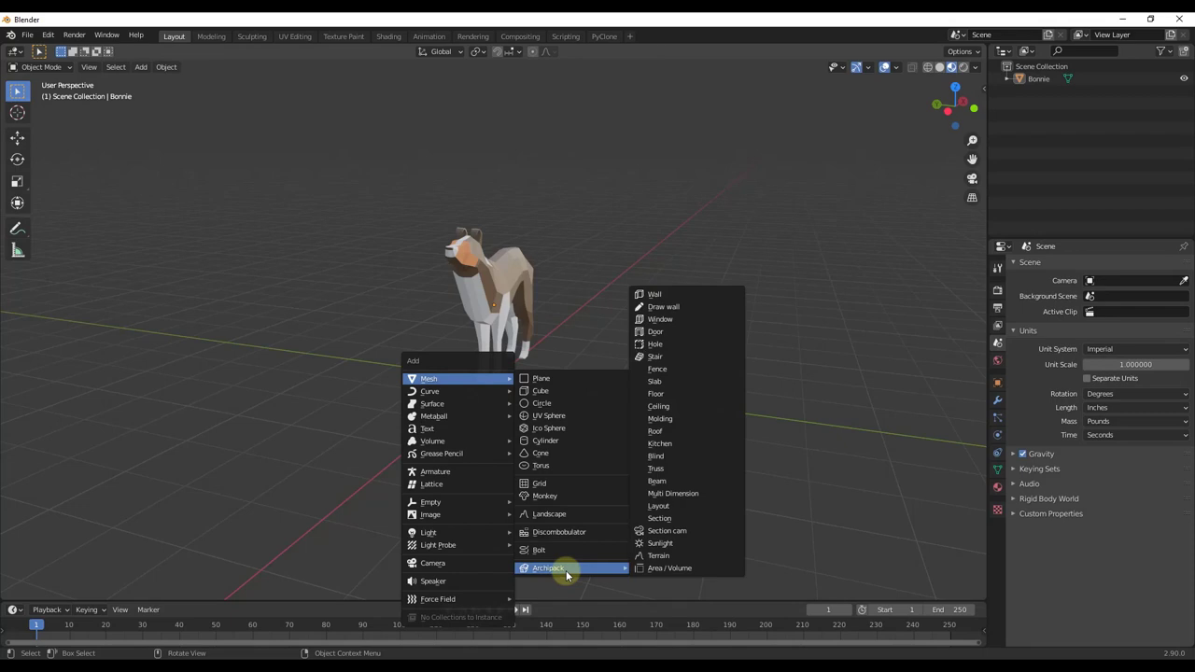
pyautogui.click(661, 430)
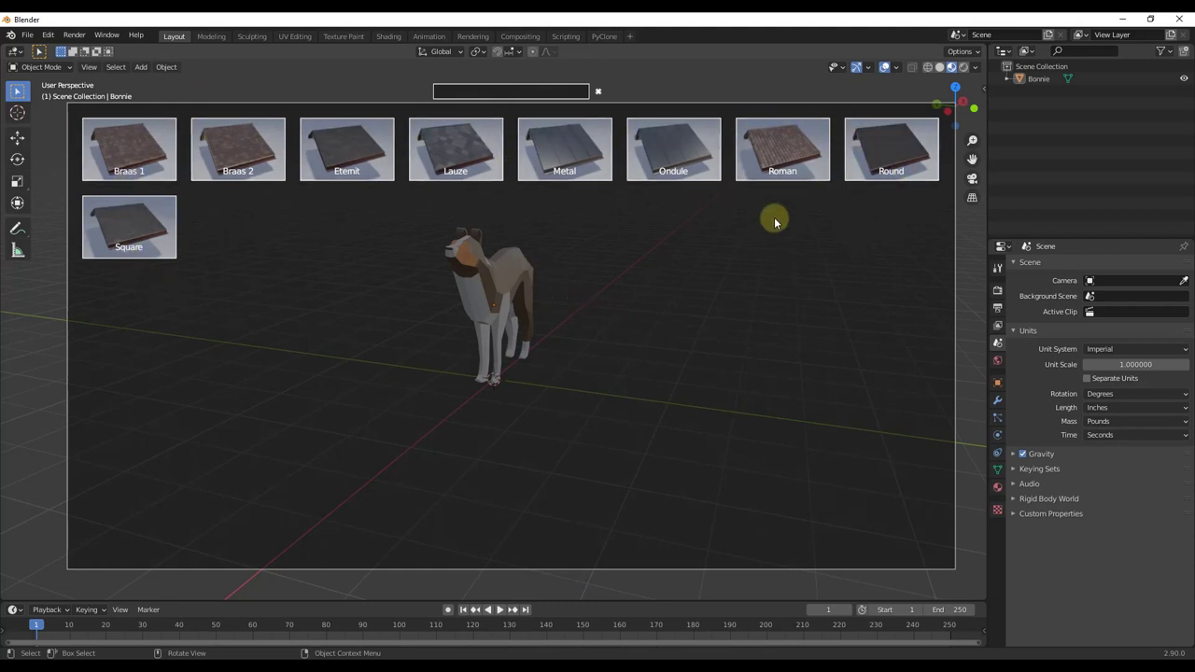
pyautogui.click(788, 152)
pyautogui.scroll(-2, 595, 433)
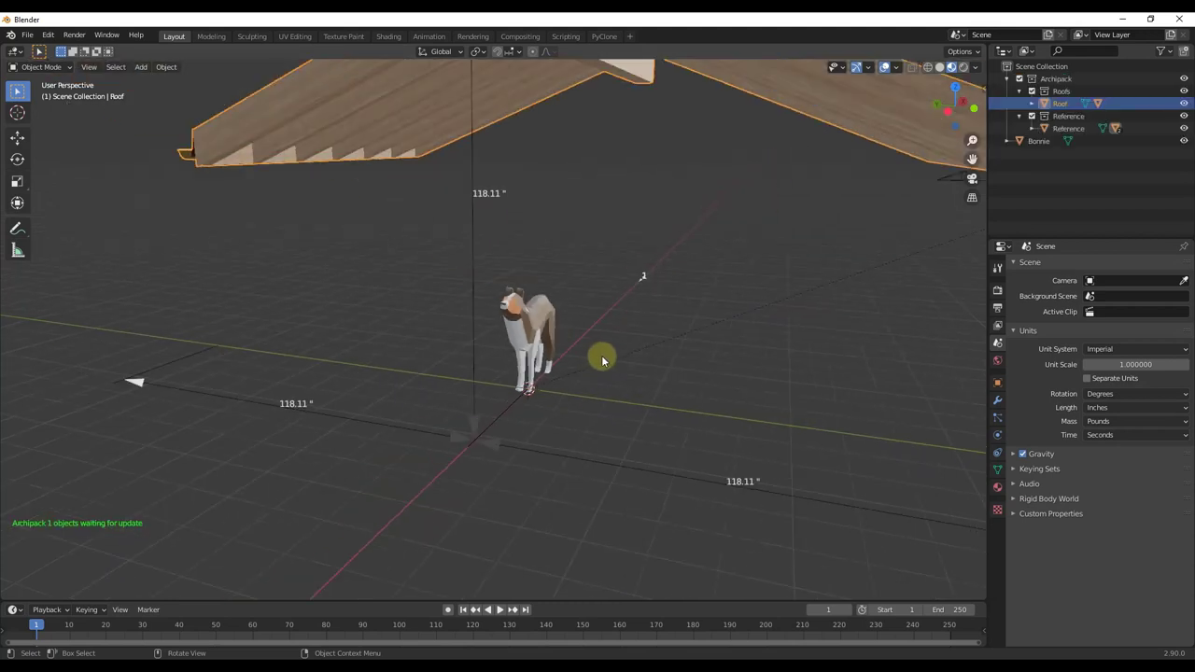
pyautogui.moveTo(640, 321); pyautogui.dragTo(579, 313, button='middle')
pyautogui.scroll(8, 592, 299)
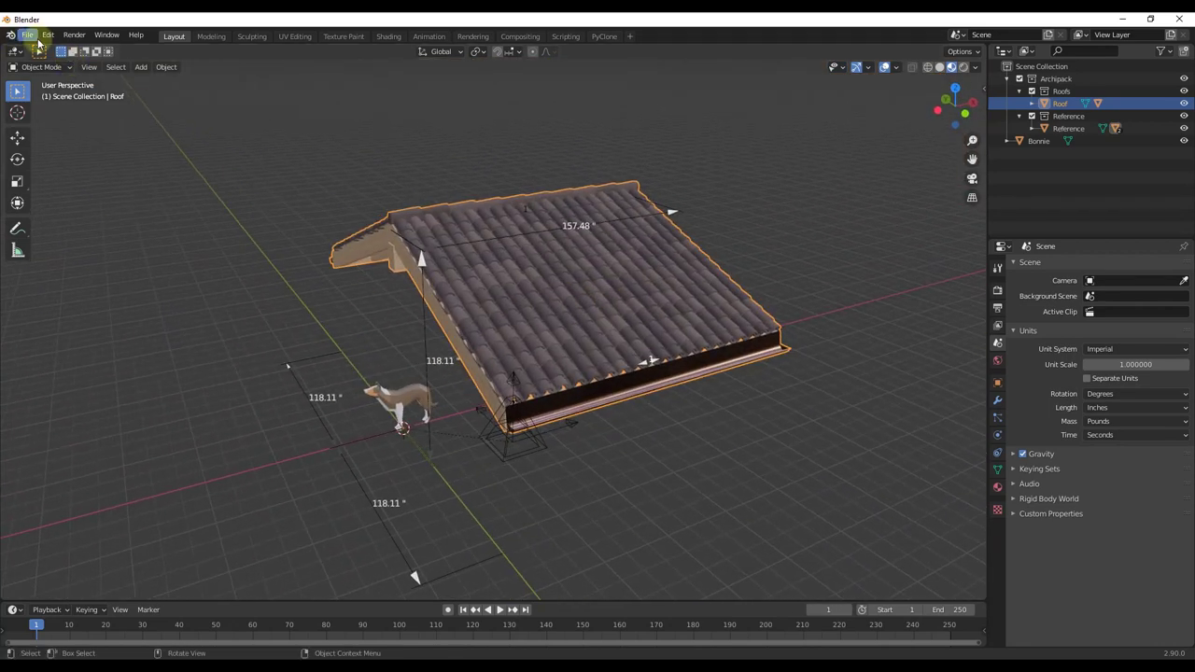
# Search the add-on preferences for "arc" and check the details and settings of Archipack PRO
pyautogui.click(47, 34)
pyautogui.click(77, 214)
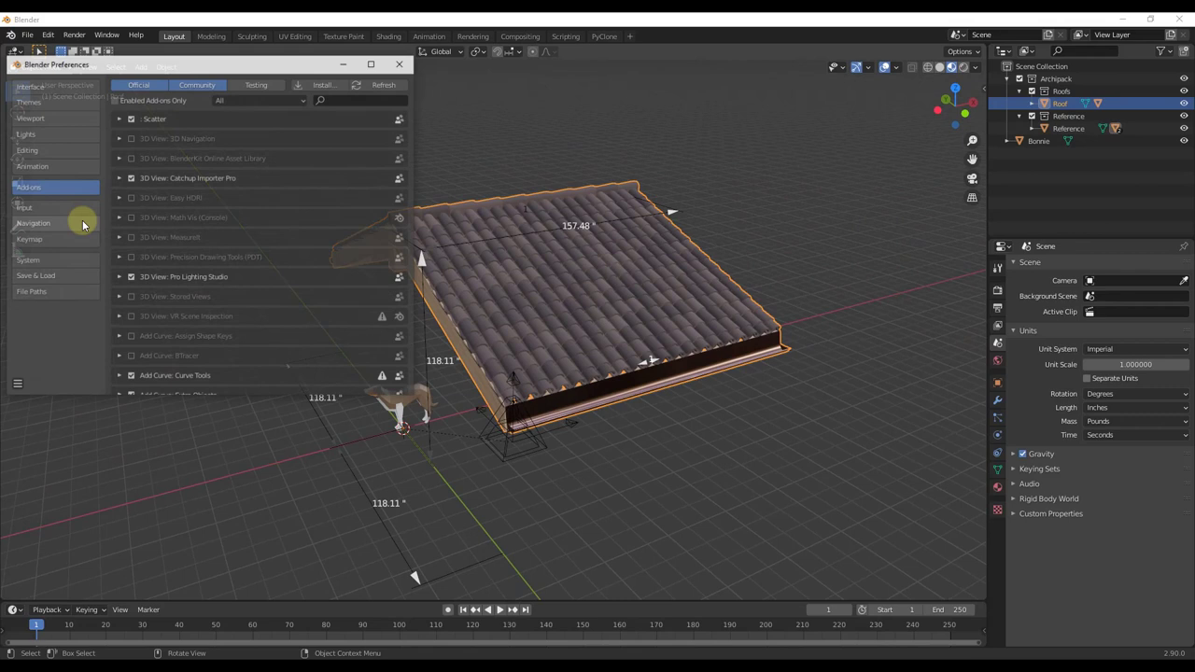
pyautogui.click(355, 99)
pyautogui.write('arc')
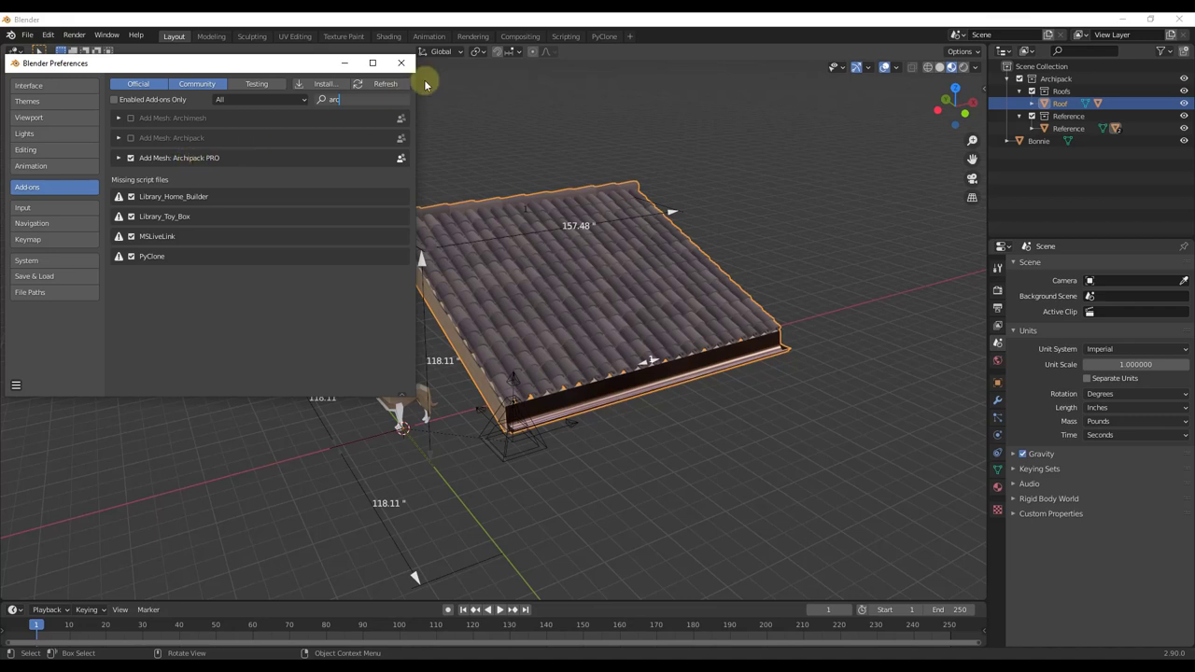
pyautogui.click(120, 160)
pyautogui.click(120, 161)
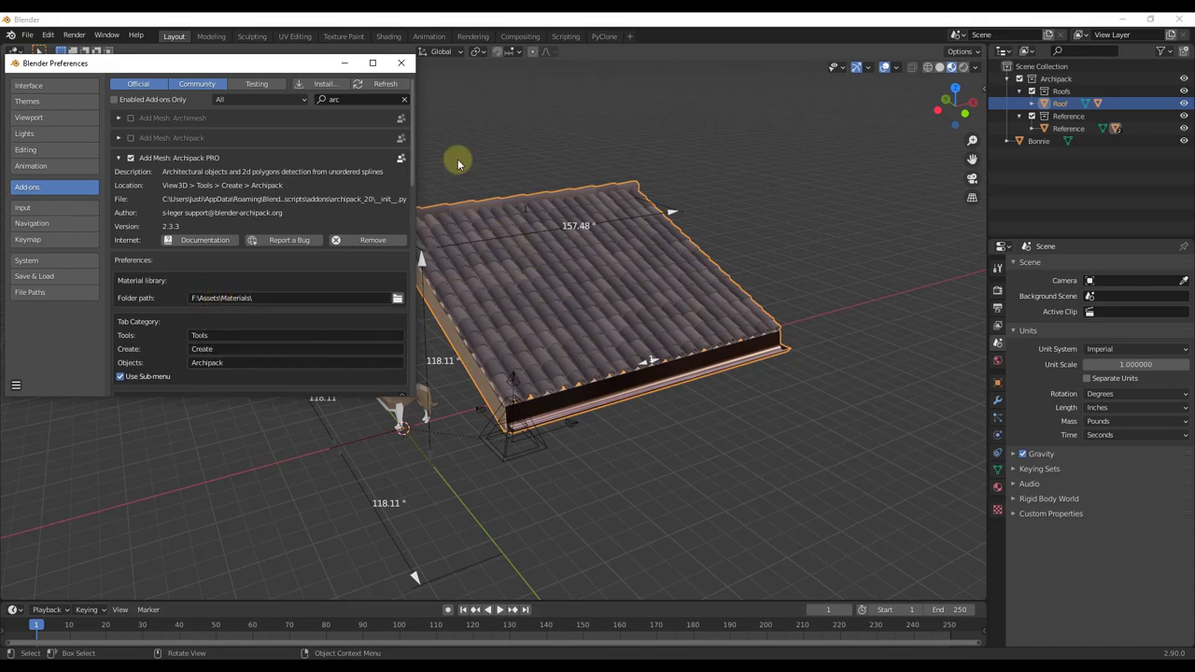
pyautogui.click(399, 61)
# Stretch the roof along its ridge to about 406 inches and set the scene's length unit to feet
pyautogui.moveTo(451, 126); pyautogui.dragTo(421, 181, button='middle')
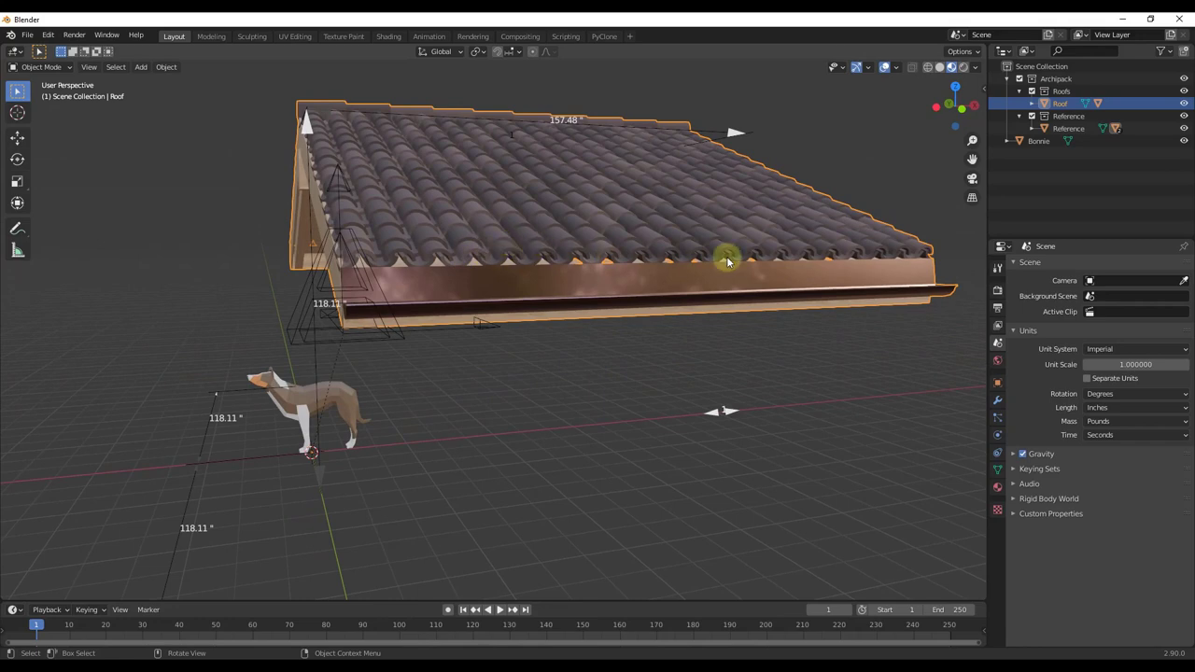
pyautogui.moveTo(552, 261); pyautogui.dragTo(859, 131, button='middle')
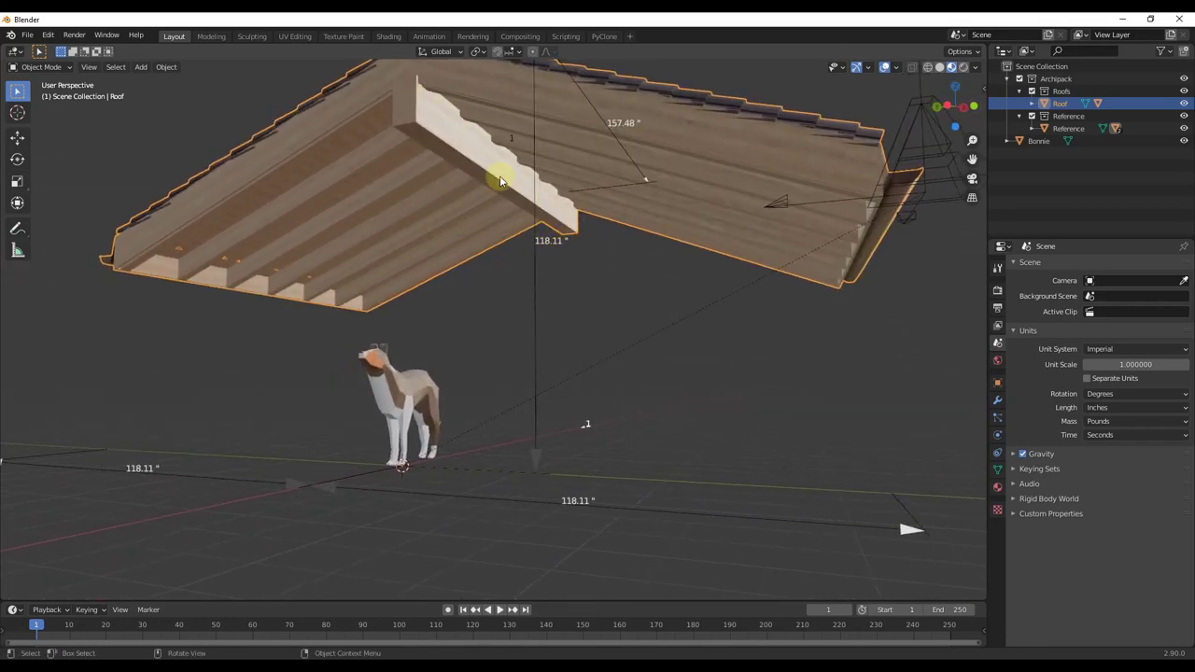
pyautogui.moveTo(766, 192); pyautogui.dragTo(745, 367, button='middle')
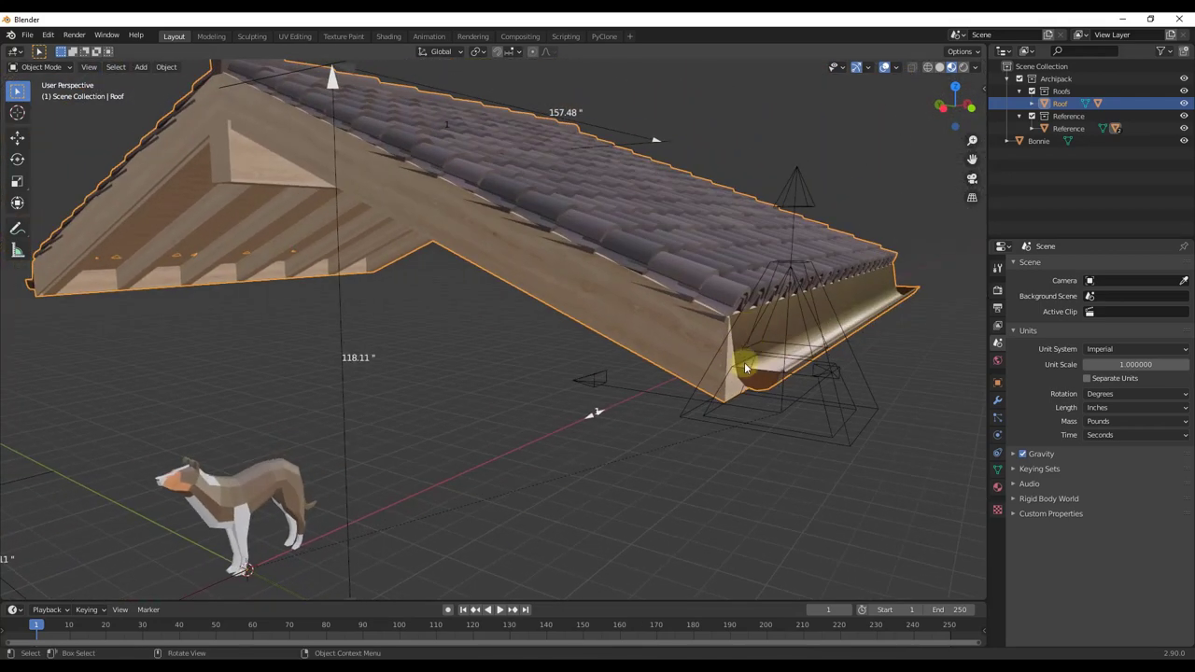
pyautogui.scroll(-5, 691, 331)
pyautogui.moveTo(629, 315); pyautogui.dragTo(582, 253, button='middle')
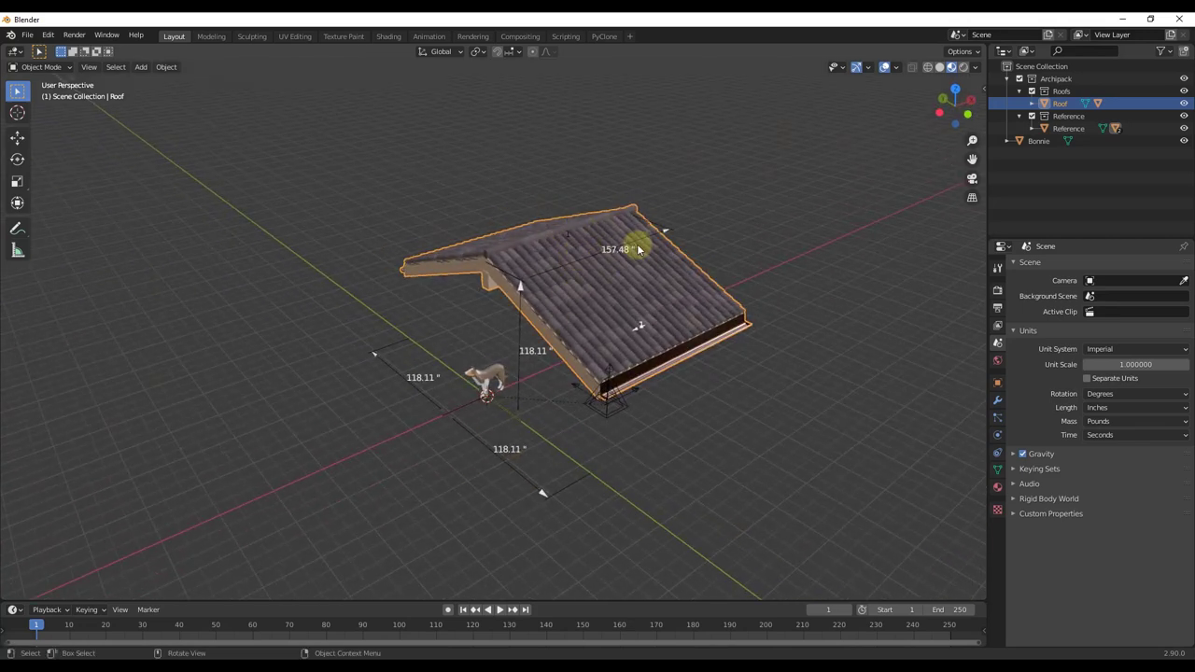
pyautogui.moveTo(662, 234); pyautogui.dragTo(728, 224)
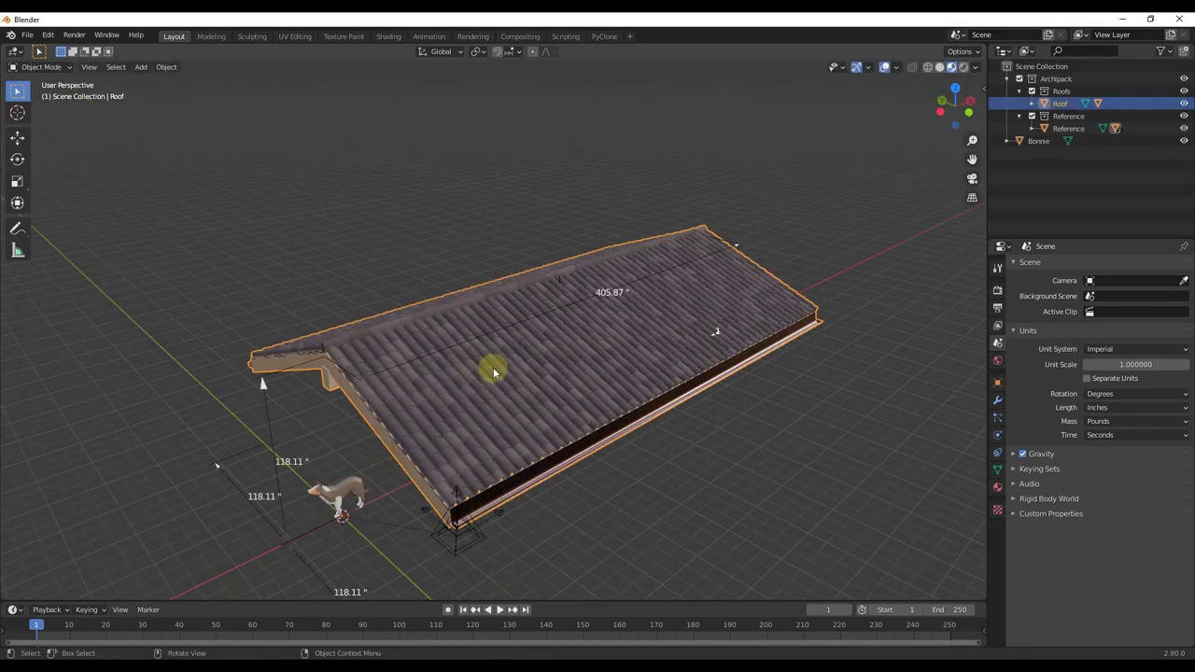
pyautogui.click(1123, 407)
pyautogui.click(1094, 449)
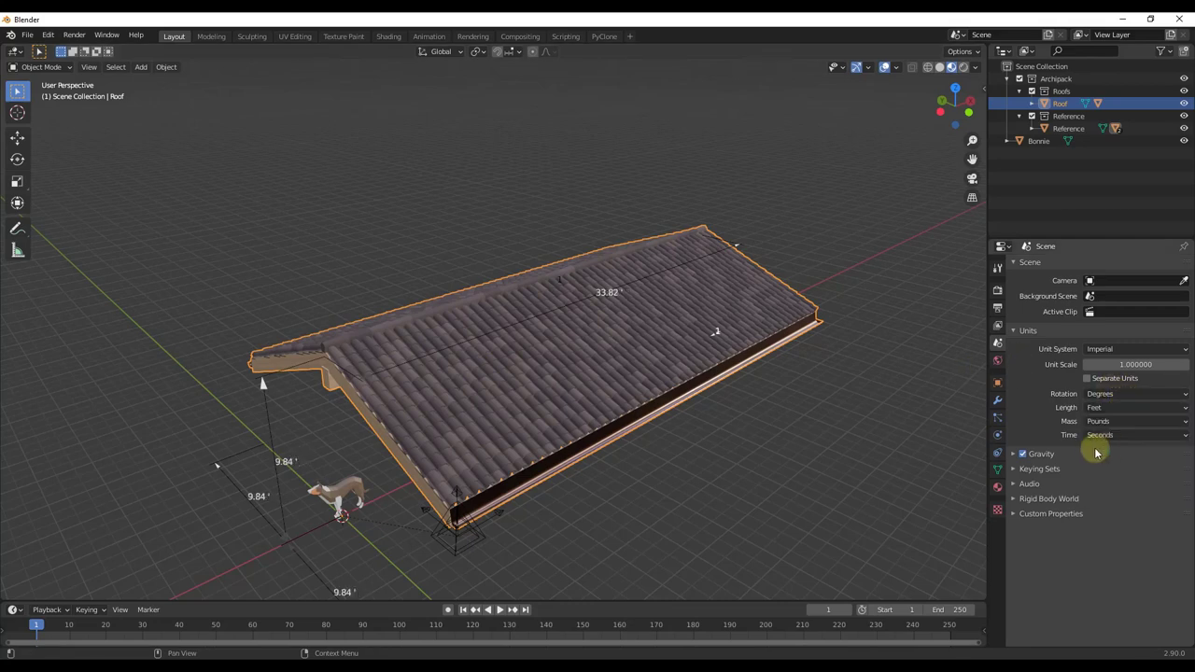
# Add a second segment to the far end of the Roman roof
pyautogui.moveTo(510, 390); pyautogui.dragTo(495, 428, button='middle')
pyautogui.scroll(-4, 538, 357)
pyautogui.moveTo(619, 346); pyautogui.dragTo(648, 317, button='middle')
pyautogui.scroll(4, 621, 340)
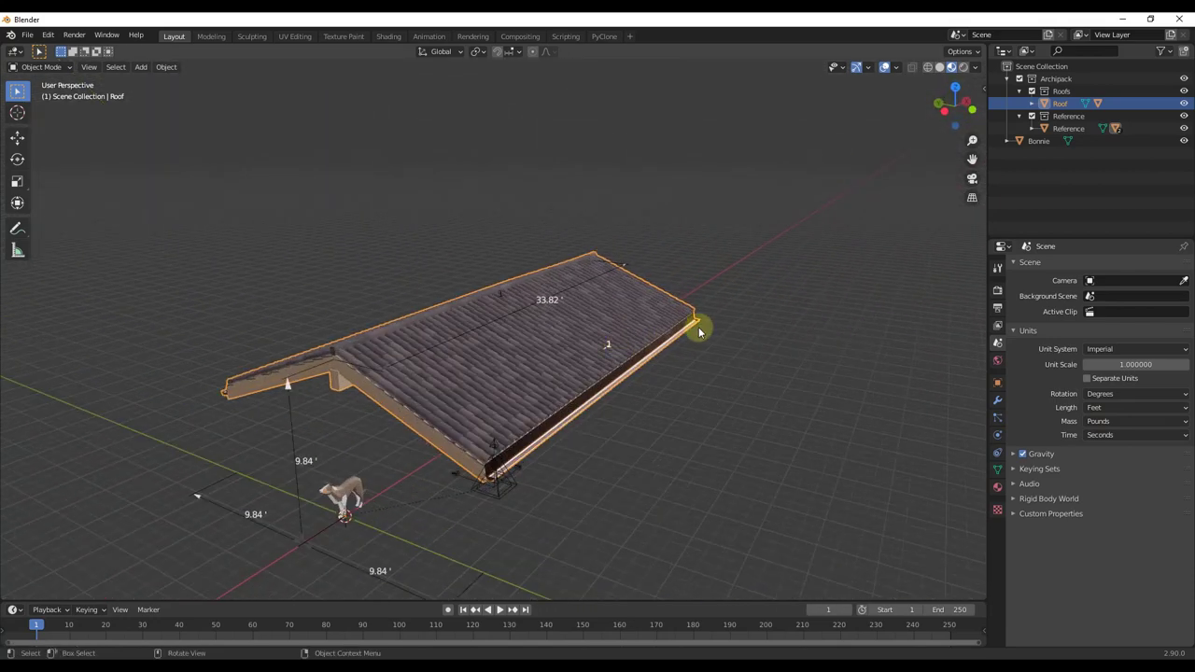
pyautogui.scroll(-5, 616, 334)
pyautogui.scroll(3, 595, 340)
pyautogui.moveTo(689, 269); pyautogui.dragTo(678, 330, button='middle')
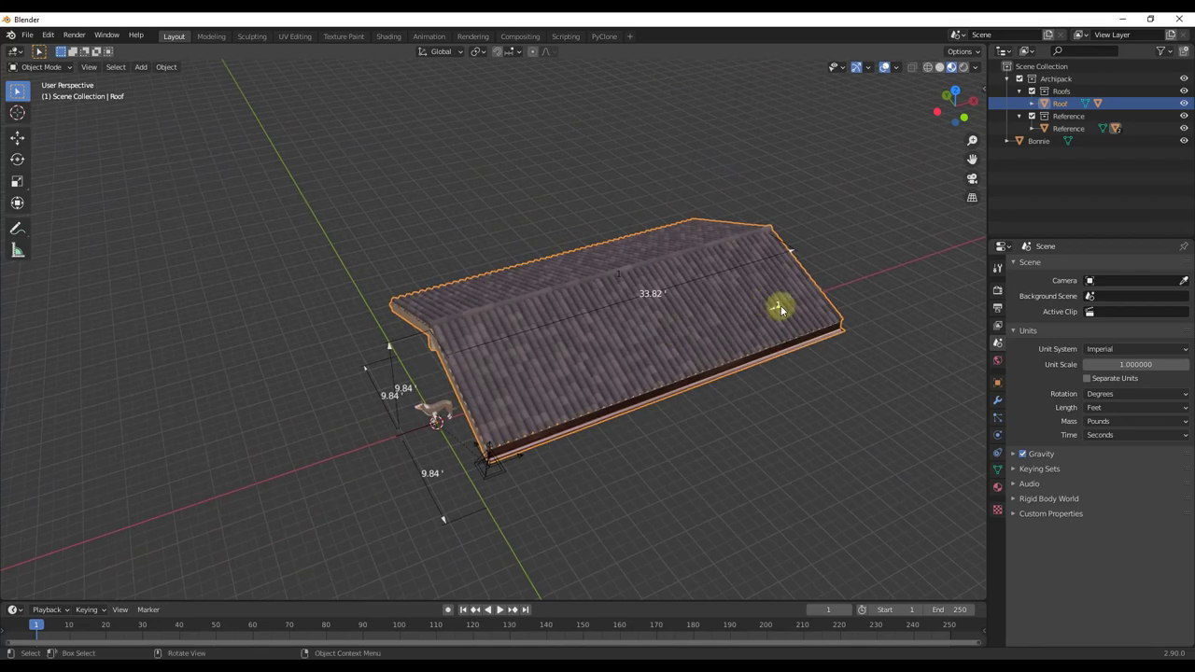
pyautogui.scroll(4, 781, 308)
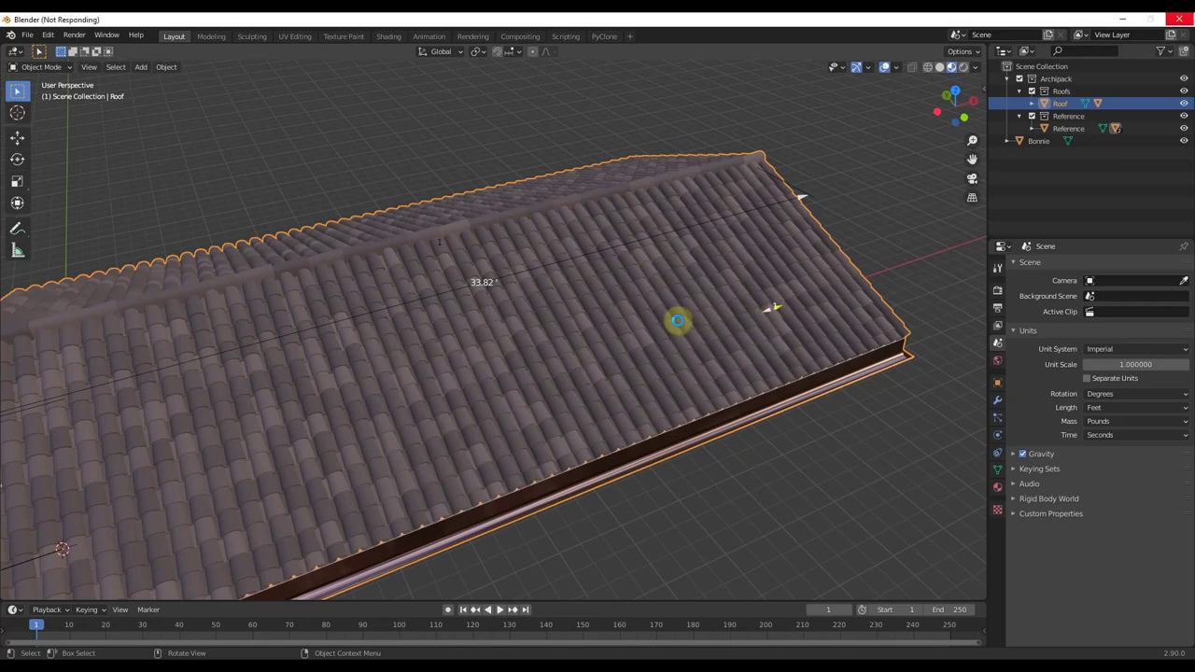
pyautogui.scroll(-5, 678, 320)
pyautogui.scroll(3, 795, 270)
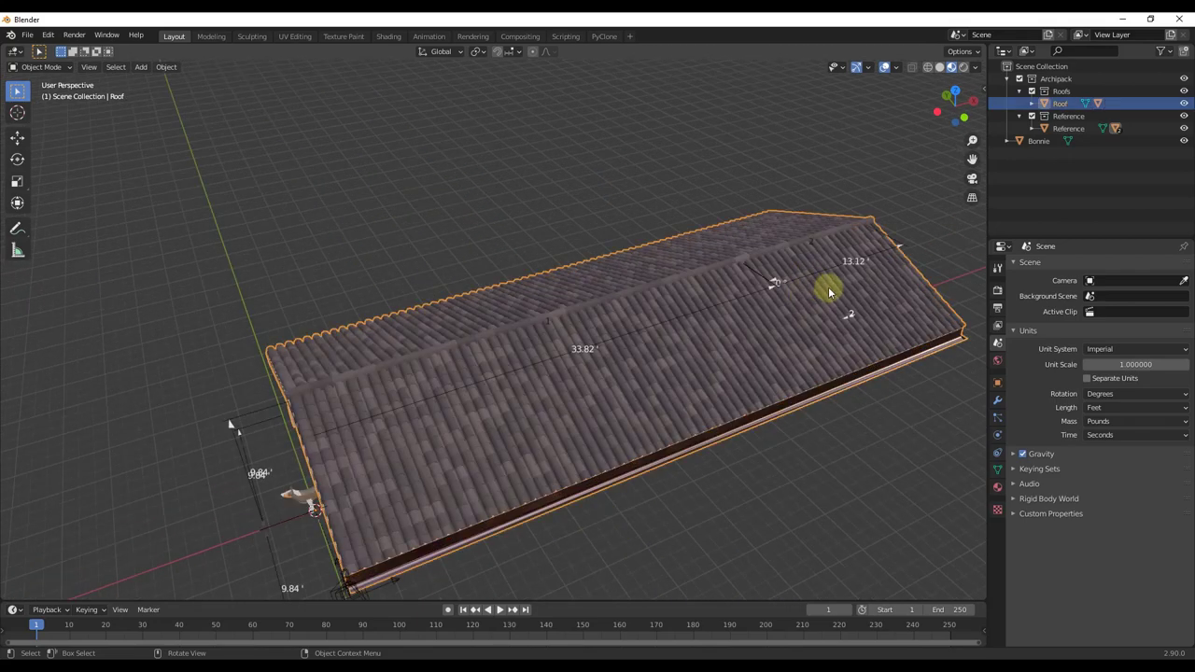
# Set the angle between the first and second roof segments to 45 degrees
pyautogui.scroll(3, 829, 293)
pyautogui.click(735, 277)
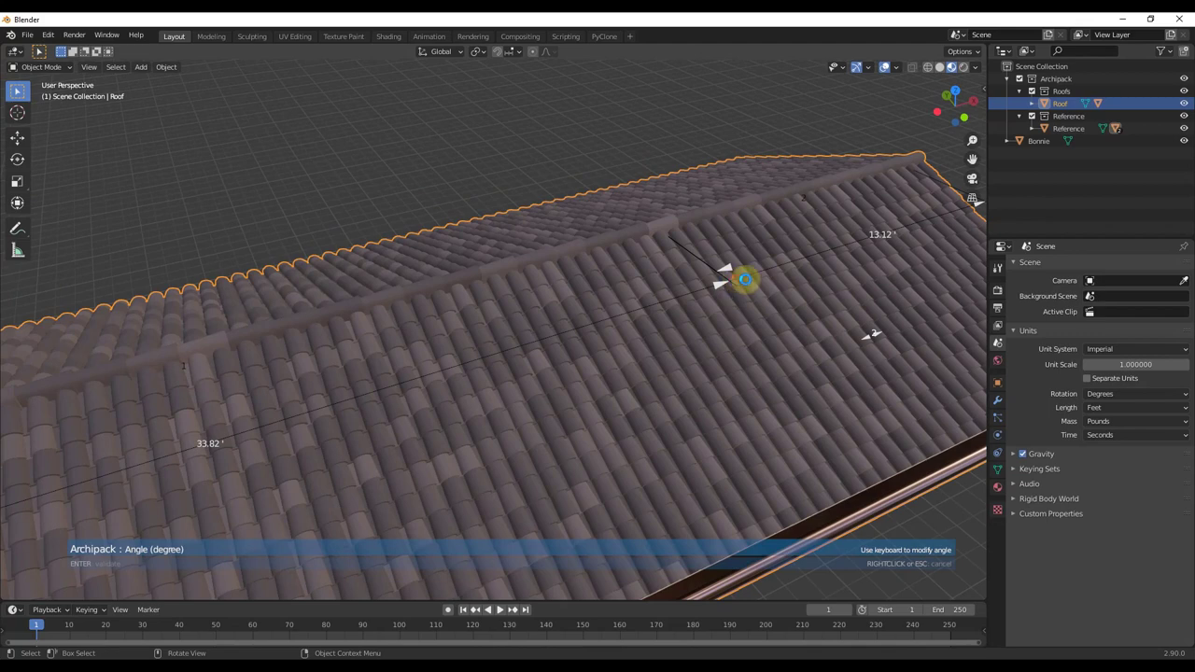
pyautogui.write('45')
pyautogui.press('Return')
# Add a third roof segment and set its angle to the second segment to 45 degrees
pyautogui.scroll(-4, 714, 285)
pyautogui.scroll(-3, 714, 285)
pyautogui.moveTo(392, 397); pyautogui.dragTo(261, 420, button='middle')
pyautogui.scroll(5, 726, 321)
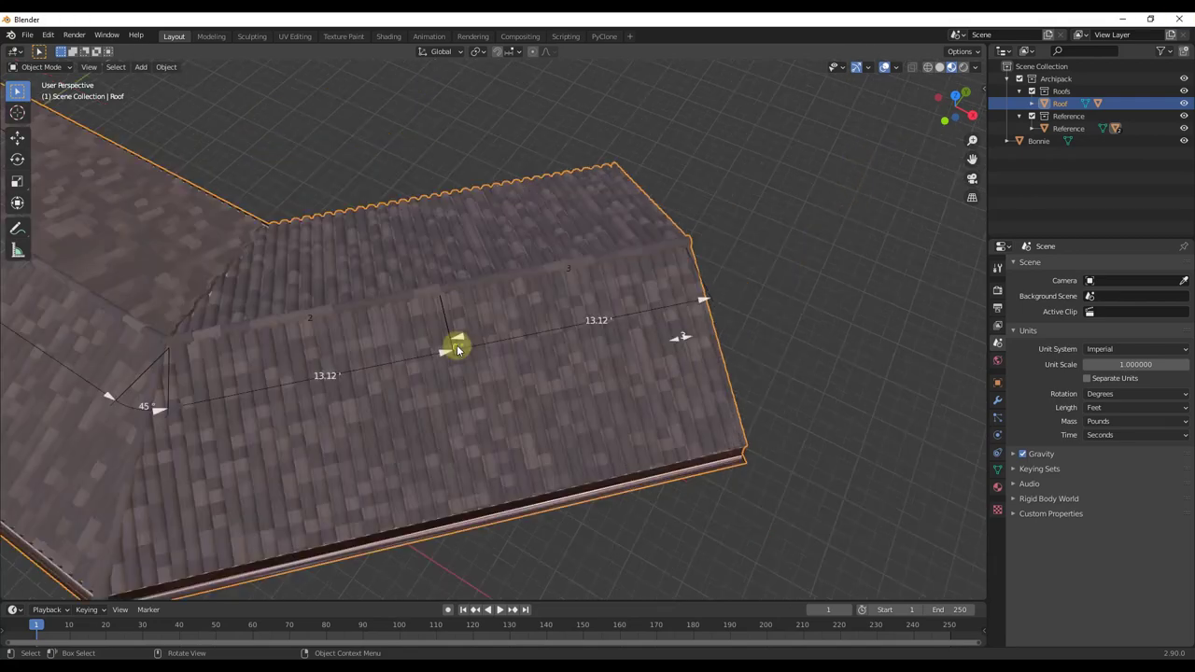
pyautogui.click(456, 347)
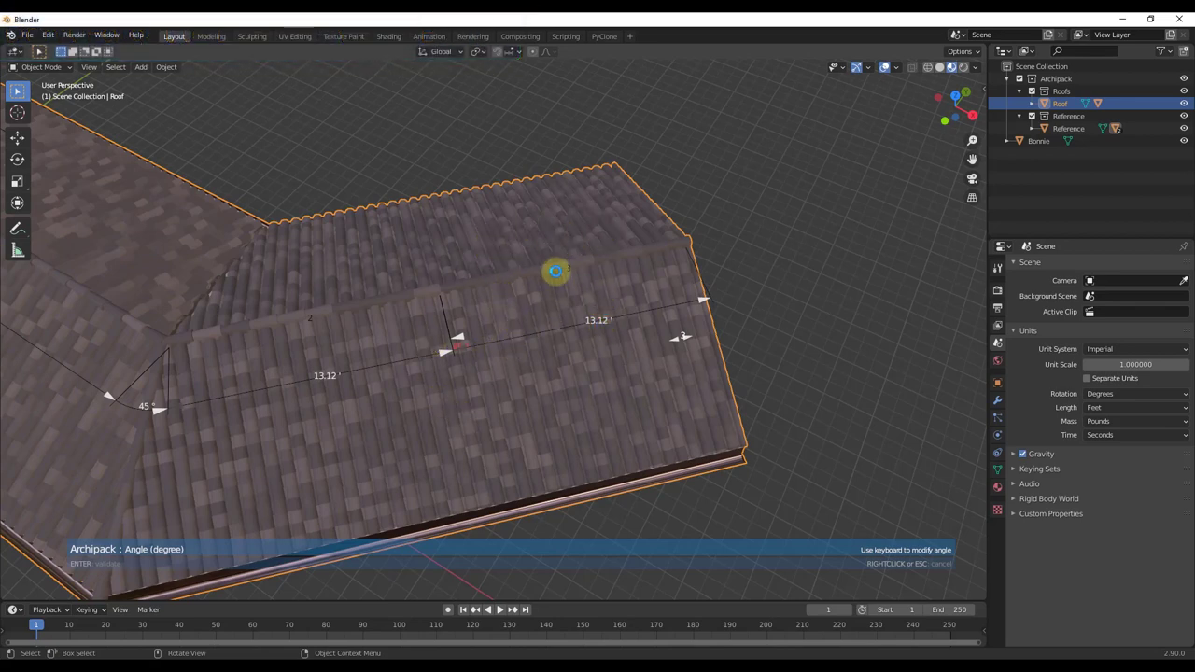
pyautogui.click(619, 253)
# Examine the three-segment roof from several sides, from above and from near ground level
pyautogui.scroll(-6, 620, 242)
pyautogui.scroll(5, 523, 220)
pyautogui.moveTo(377, 315); pyautogui.dragTo(908, 89, button='middle')
pyautogui.scroll(-5, 814, 139)
pyautogui.moveTo(497, 302); pyautogui.dragTo(984, 46, button='middle')
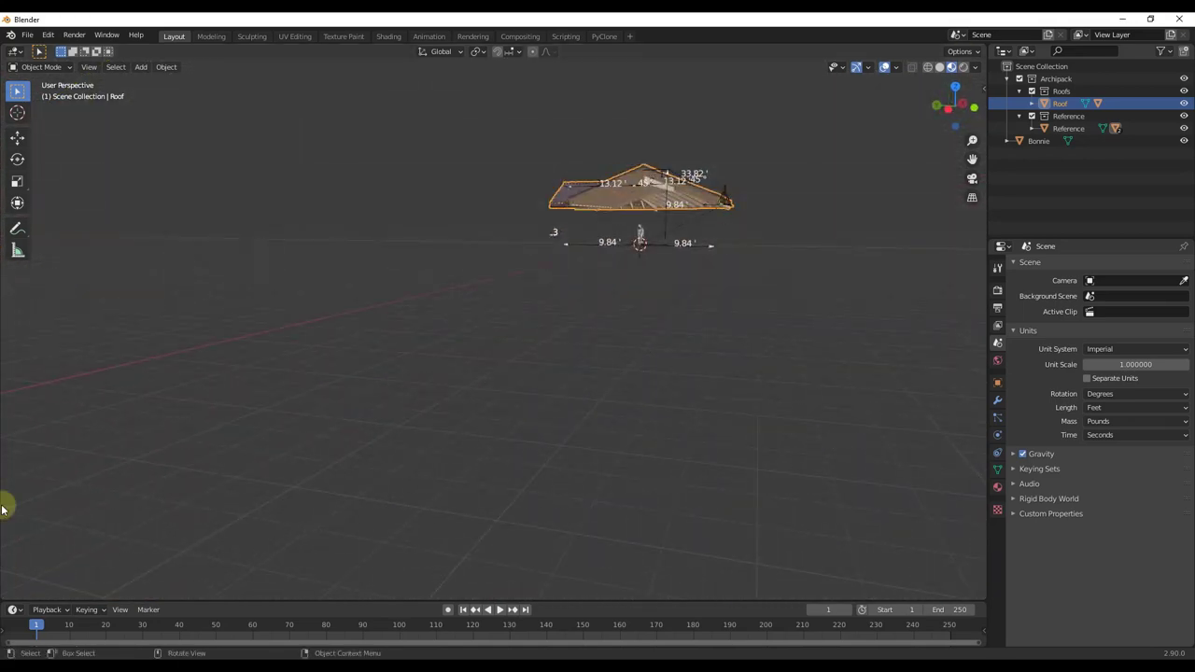
pyautogui.scroll(-2, 478, 178)
pyautogui.moveTo(478, 179); pyautogui.dragTo(775, 356, button='middle')
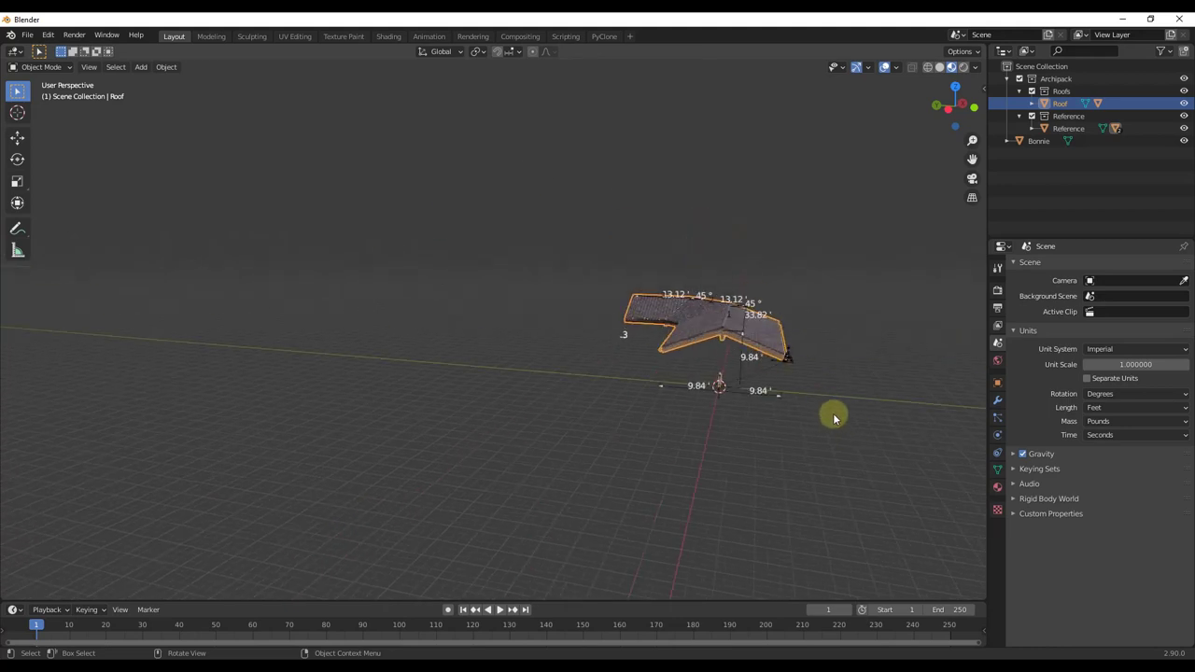
# Add a second Archipack roof with the Metal preset and move it about -43.16 feet along Y, beside the Roman roof
pyautogui.moveTo(861, 369); pyautogui.dragTo(532, 415, button='middle')
pyautogui.hotkey('shift', 'a')
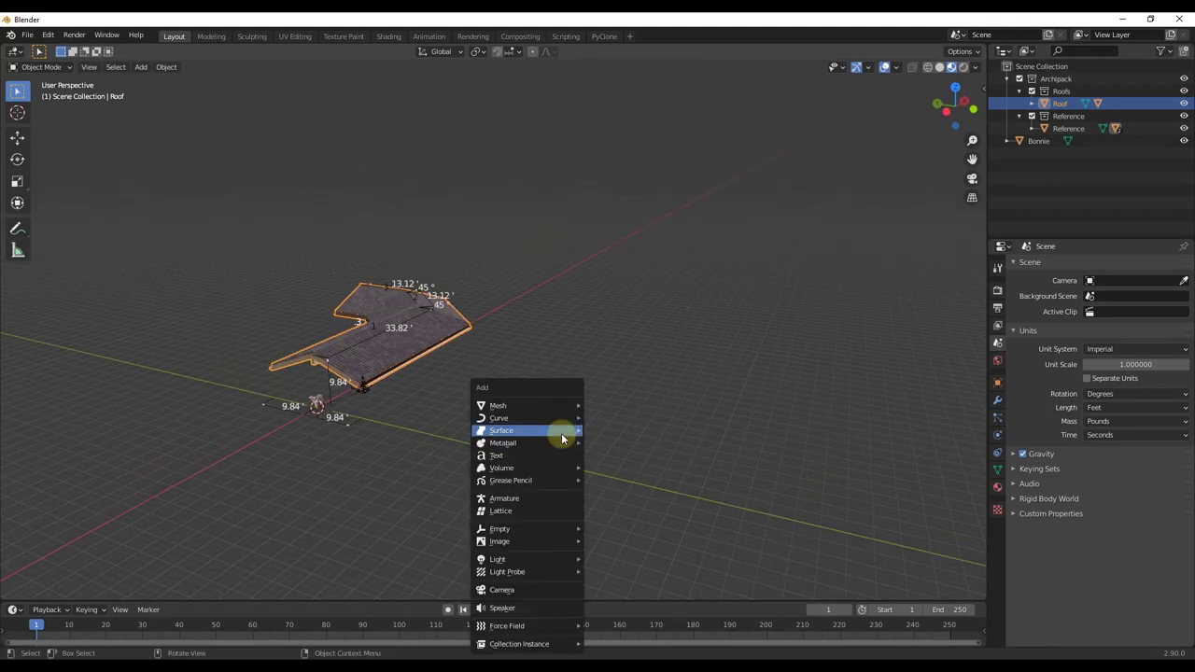
pyautogui.moveTo(529, 408)
pyautogui.moveTo(640, 595)
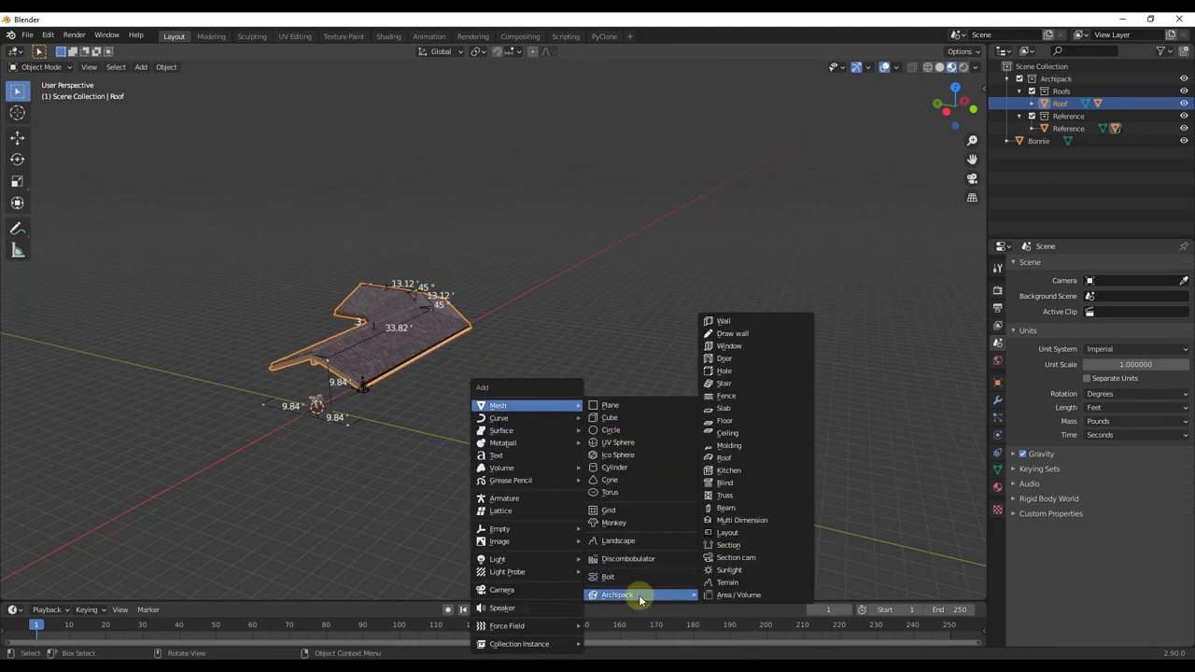
pyautogui.click(738, 458)
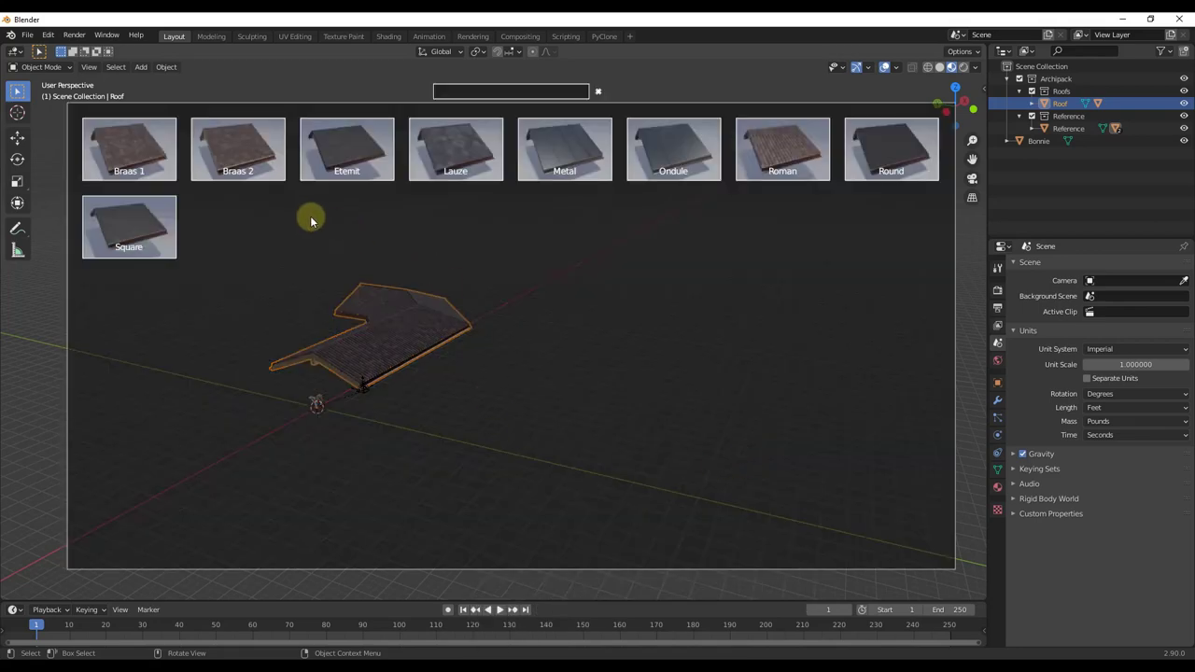
pyautogui.click(562, 148)
pyautogui.click(617, 408)
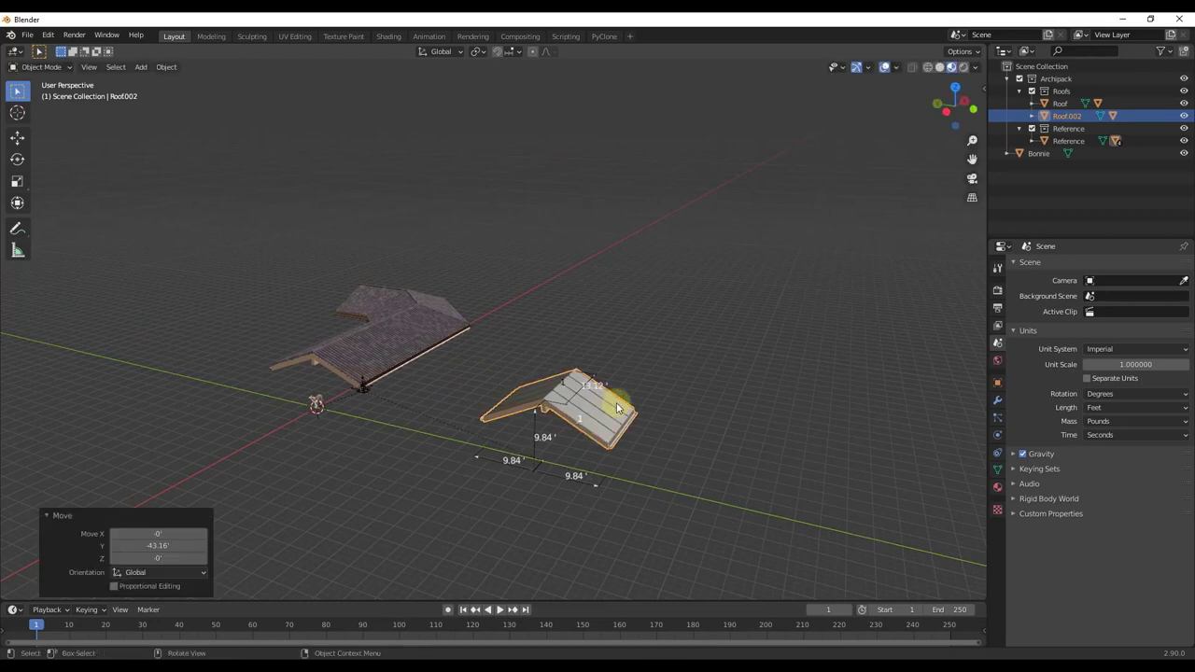
# Show the metal roof's Archipack settings and raise its altitude to about 12.13 feet
pyautogui.scroll(7, 617, 408)
pyautogui.moveTo(602, 424); pyautogui.dragTo(642, 282, button='middle')
pyautogui.press('n')
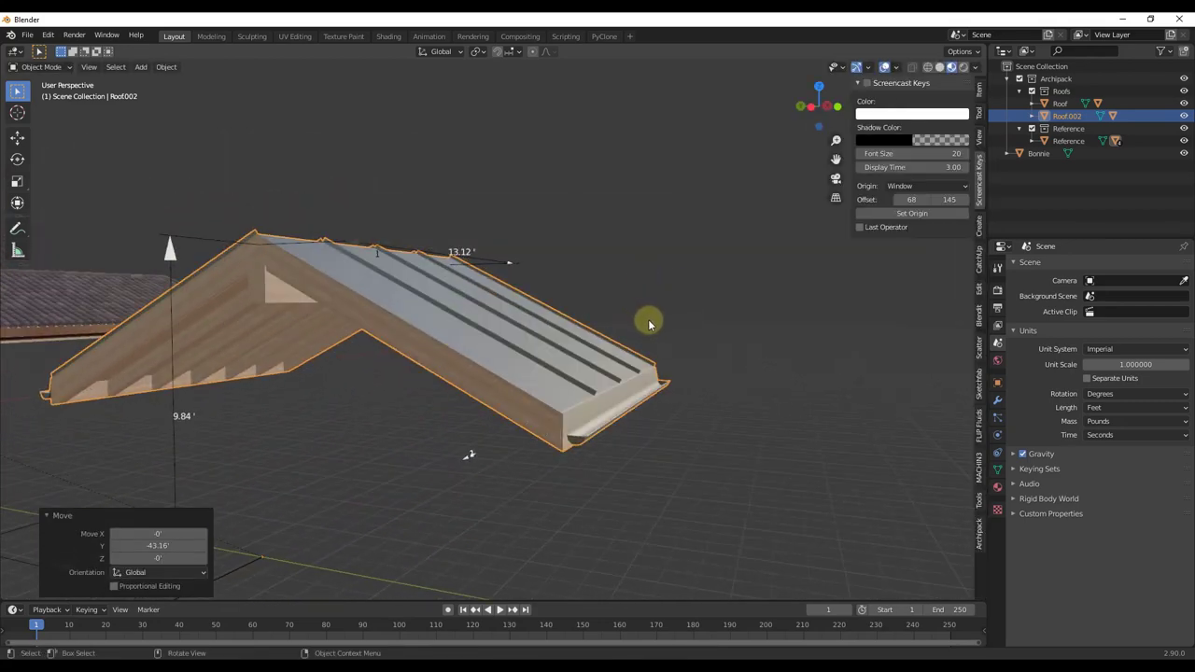
pyautogui.click(979, 534)
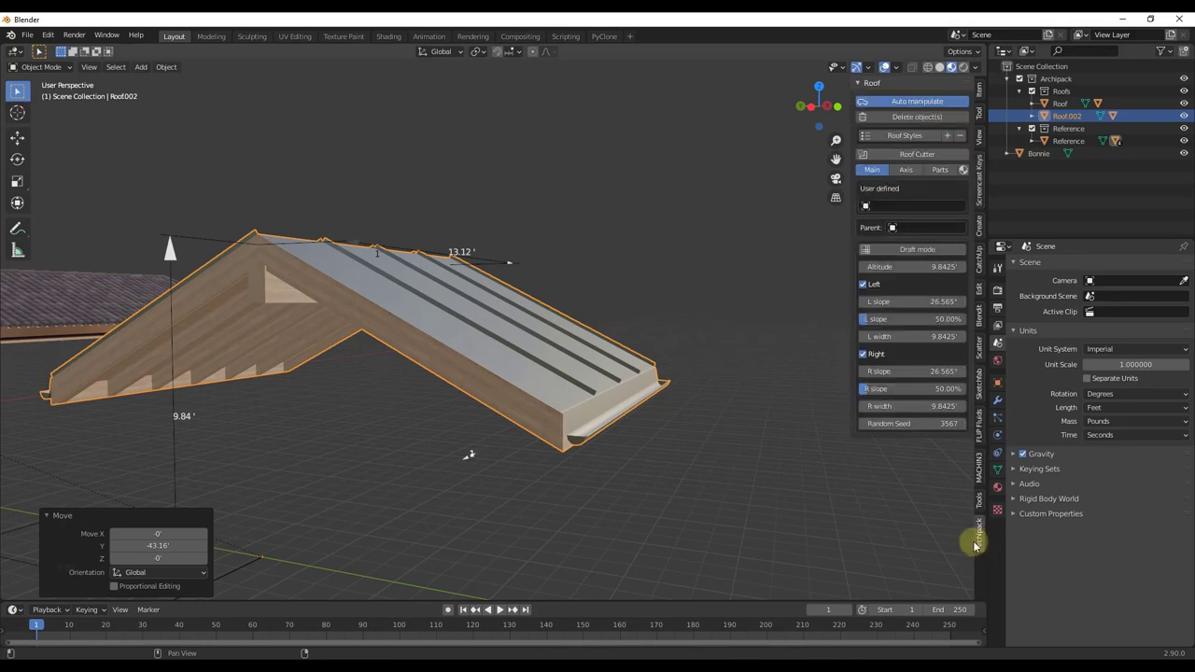
pyautogui.moveTo(739, 267); pyautogui.dragTo(377, 318, button='middle')
pyautogui.moveTo(361, 300); pyautogui.dragTo(351, 263)
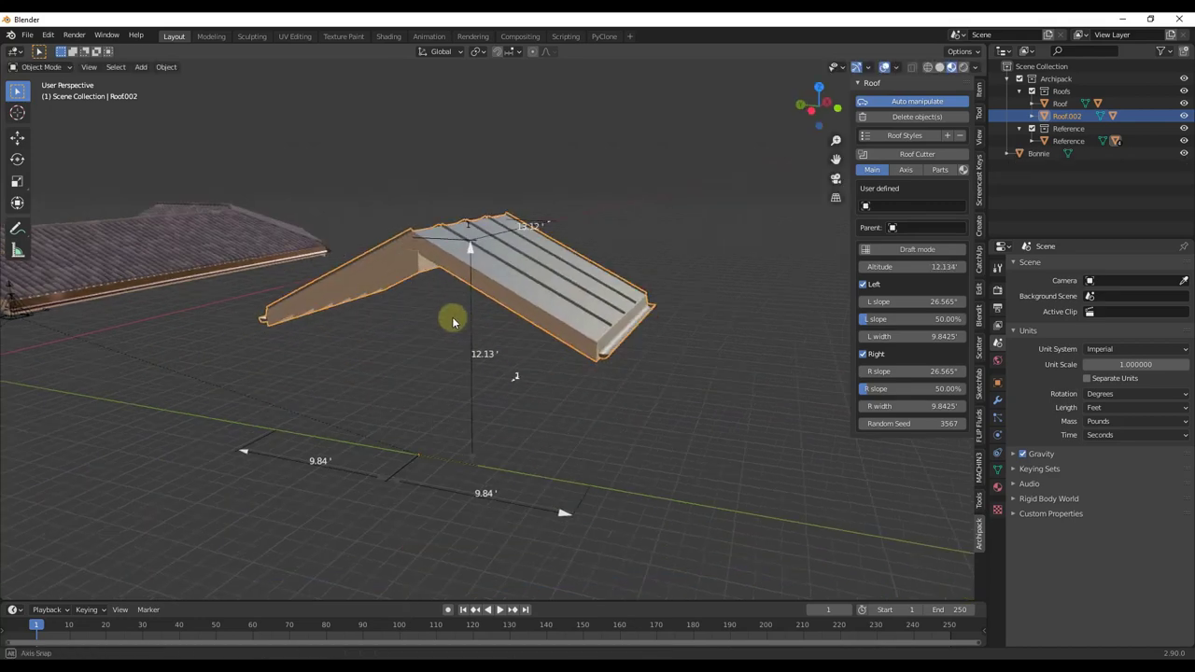
# Set the metal roof's right width to about 9.19 feet and its covering tile width to 3.4 feet
pyautogui.moveTo(567, 514)
pyautogui.mouseDown()
pyautogui.moveTo(513, 507)
pyautogui.moveTo(598, 520)
pyautogui.moveTo(542, 507)
pyautogui.moveTo(554, 511)
pyautogui.mouseUp()
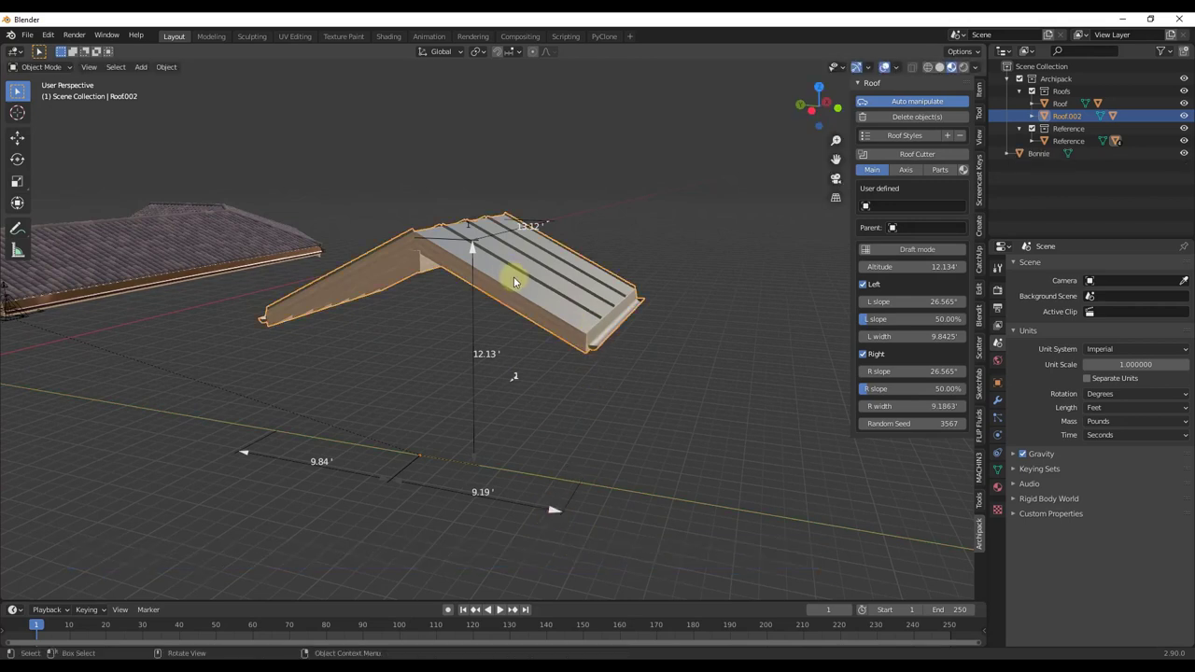
pyautogui.click(940, 170)
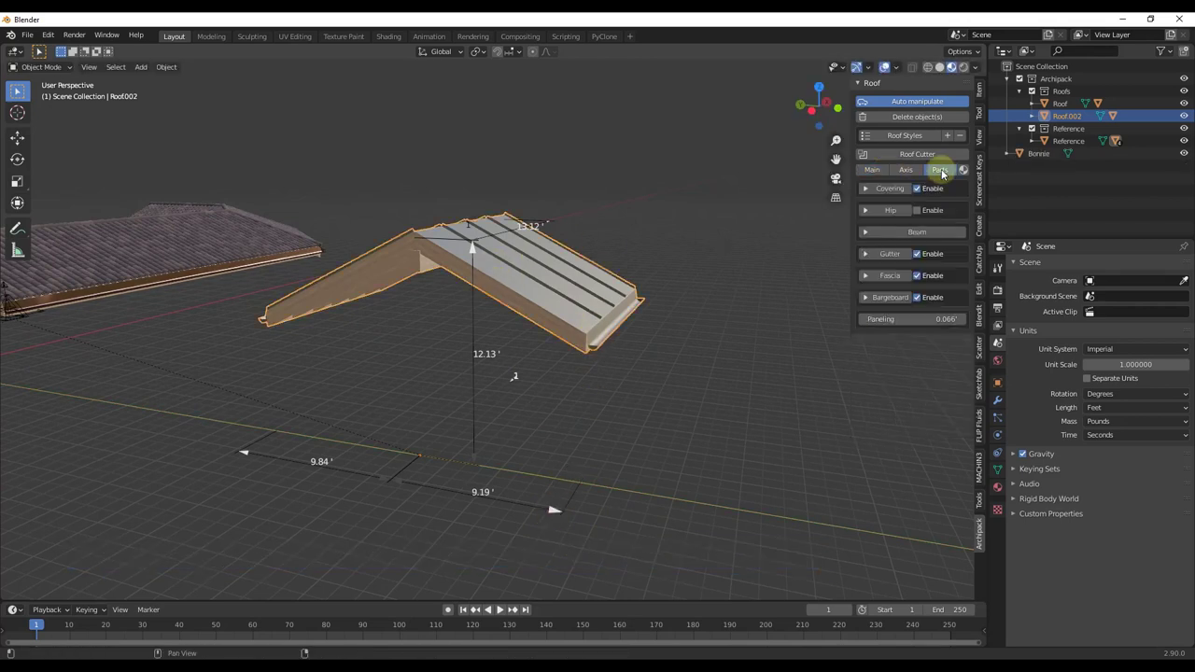
pyautogui.moveTo(713, 258); pyautogui.dragTo(661, 329, button='middle')
pyautogui.click(866, 188)
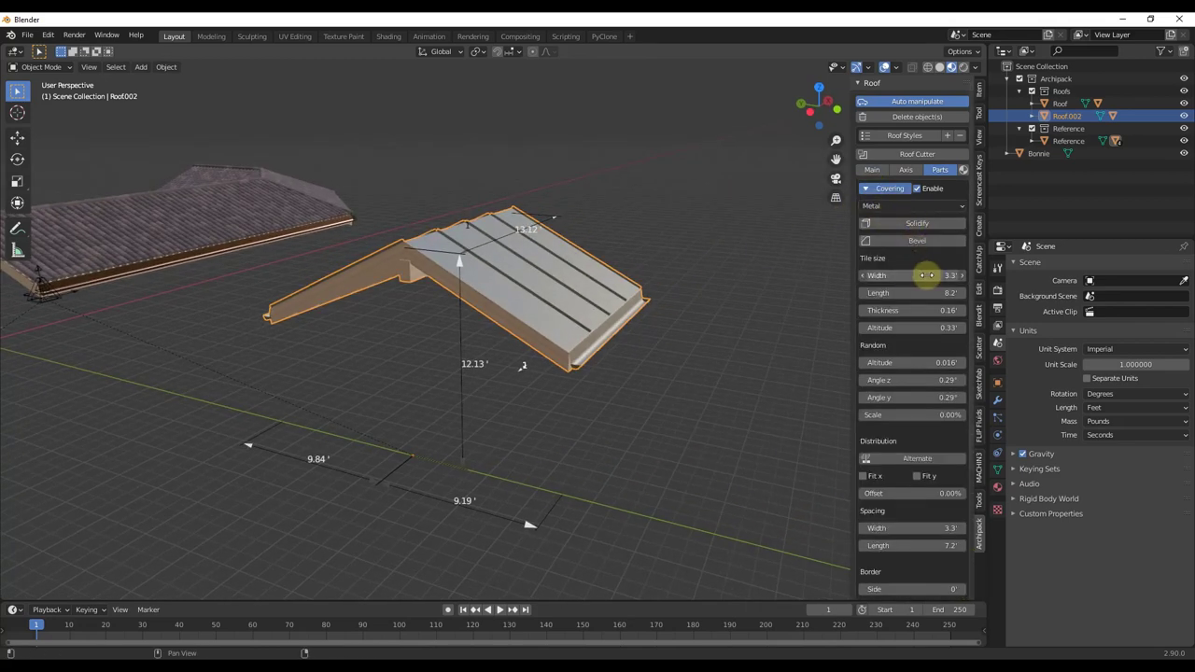
pyautogui.moveTo(926, 275)
pyautogui.mouseDown()
pyautogui.moveTo(940, 275)
pyautogui.moveTo(907, 274)
pyautogui.moveTo(928, 267)
pyautogui.moveTo(941, 286)
pyautogui.mouseUp()
# Set the random altitude of the metal roof's covering to 0 feet
pyautogui.moveTo(654, 294); pyautogui.dragTo(534, 456, button='middle')
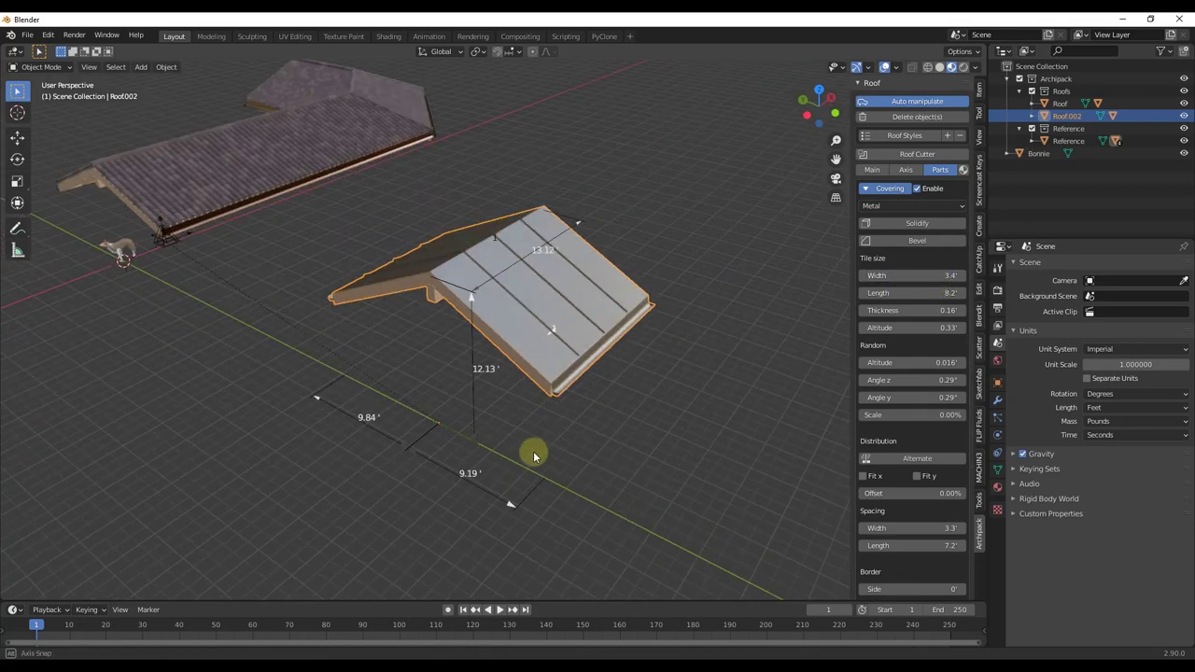
pyautogui.scroll(5, 528, 236)
pyautogui.moveTo(448, 269); pyautogui.dragTo(494, 240, button='middle')
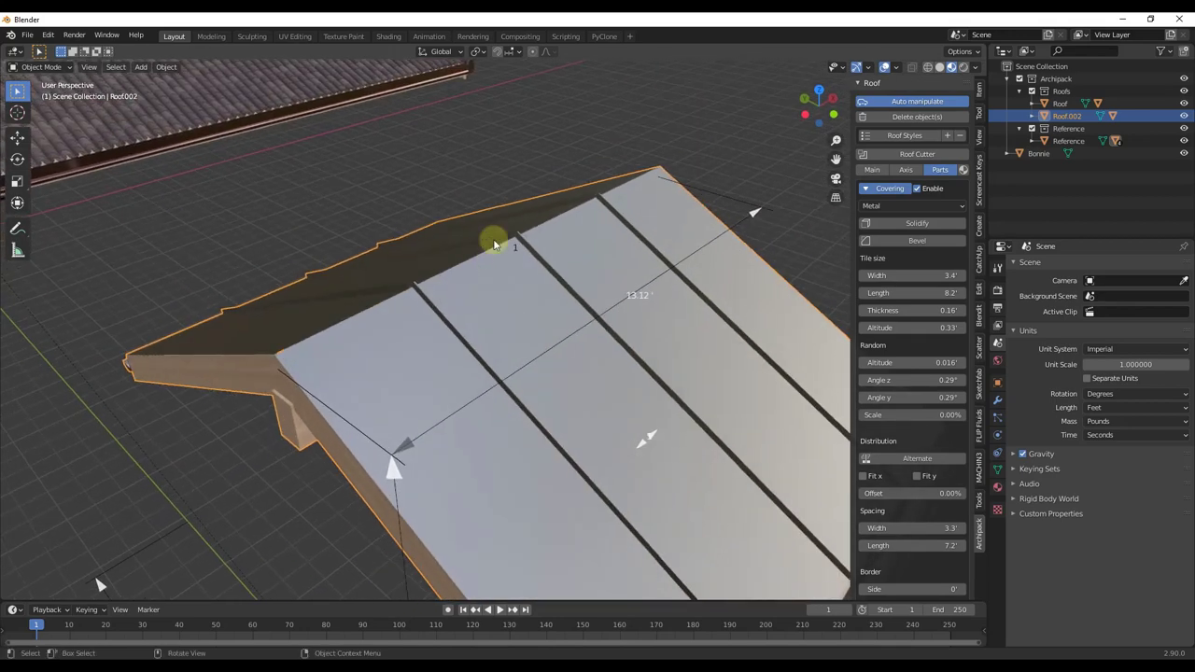
pyautogui.scroll(-5, 494, 243)
pyautogui.moveTo(825, 314); pyautogui.dragTo(790, 265, button='middle')
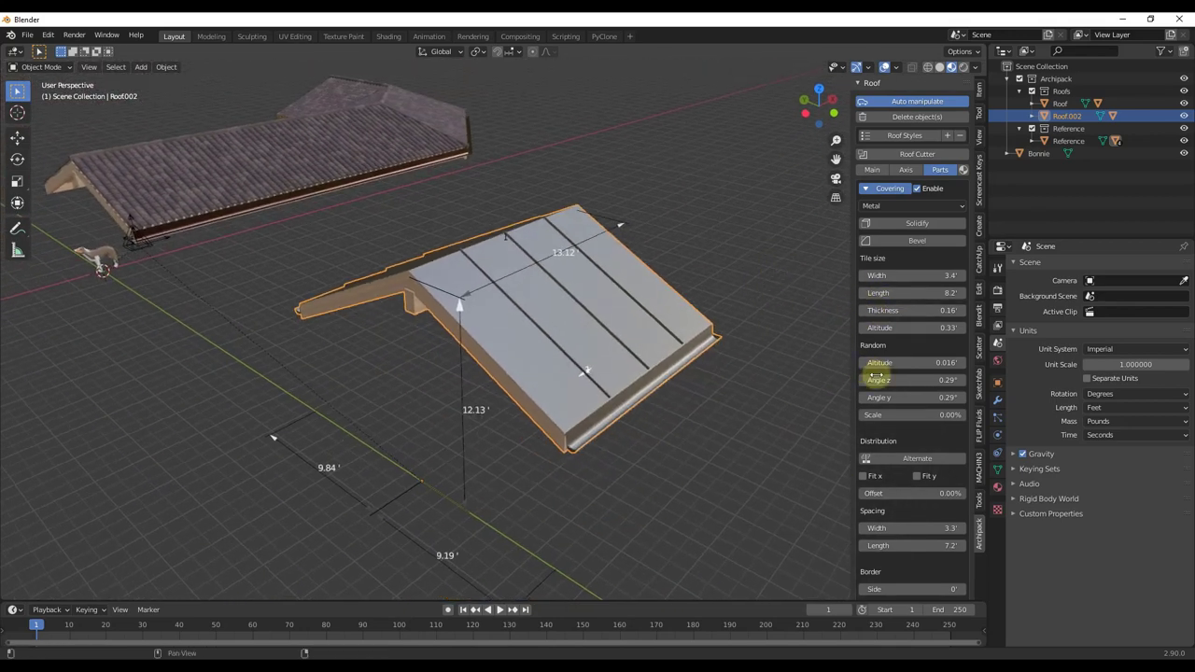
pyautogui.moveTo(876, 376); pyautogui.dragTo(927, 366)
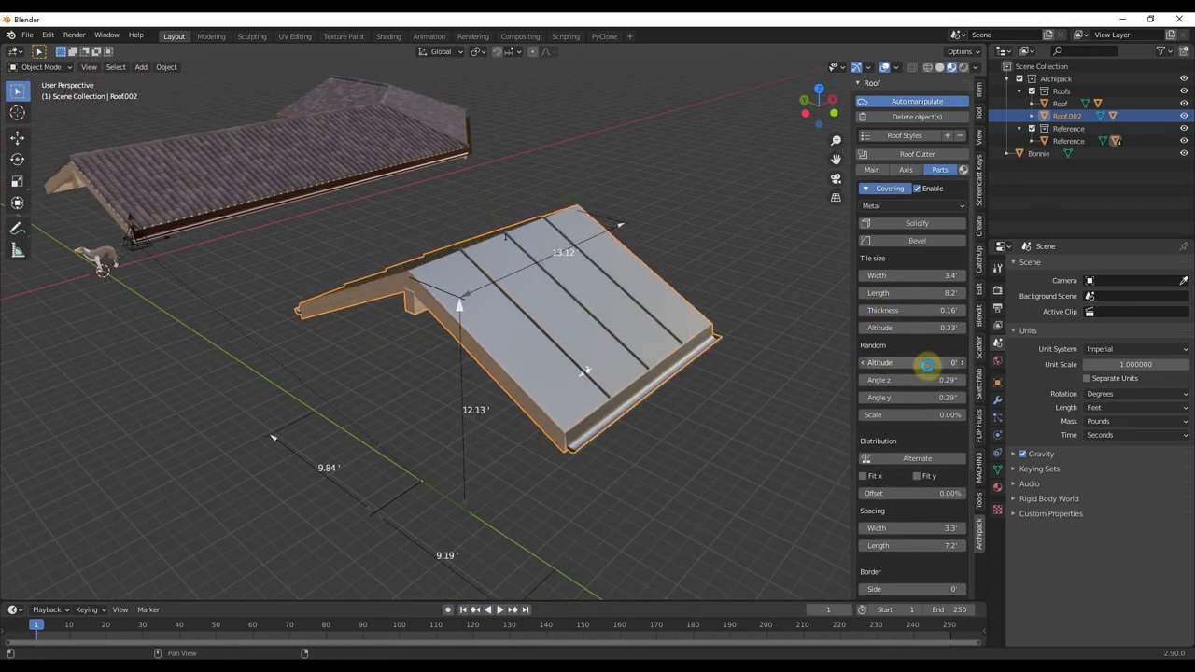
pyautogui.scroll(-2, 469, 280)
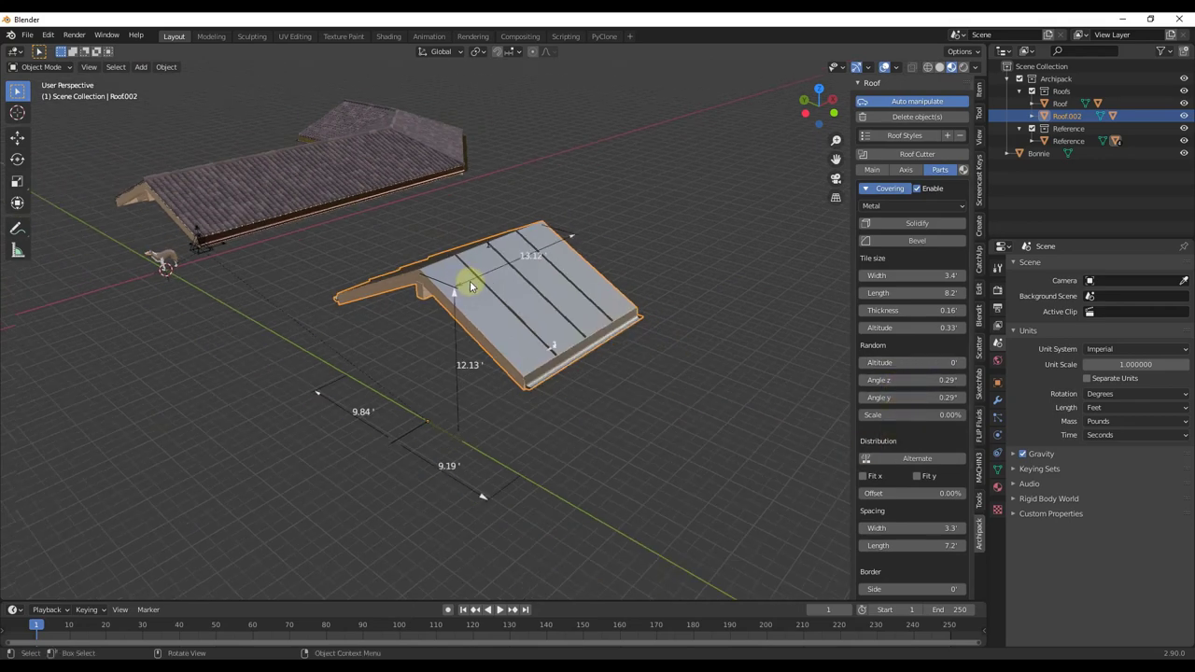
pyautogui.moveTo(470, 280); pyautogui.dragTo(505, 245, button='middle')
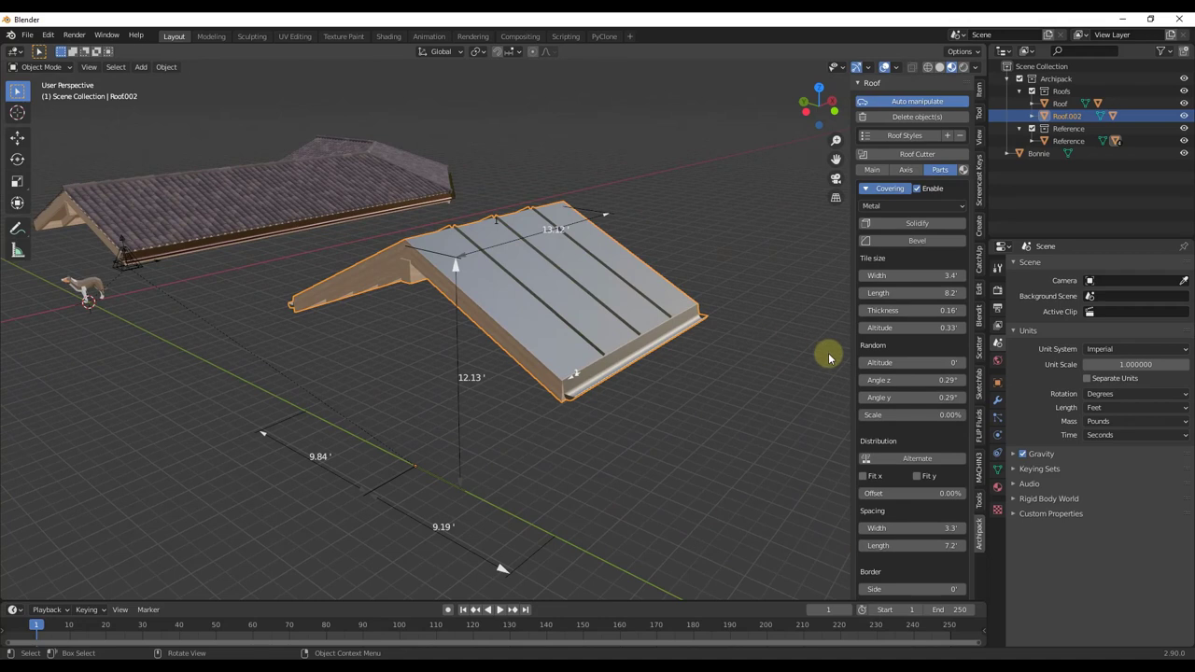
# Enable the hip part on the metal roof so its ridge gets a cap
pyautogui.scroll(-5, 925, 410)
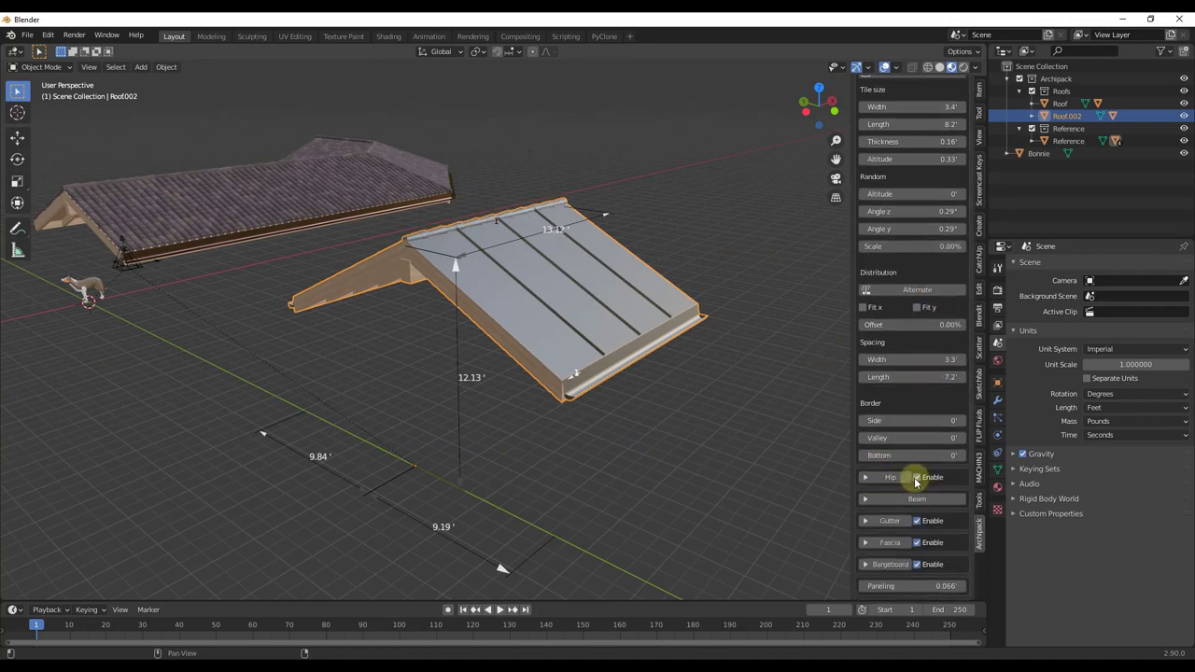
pyautogui.moveTo(387, 322); pyautogui.dragTo(398, 395, button='middle')
pyautogui.scroll(7, 416, 283)
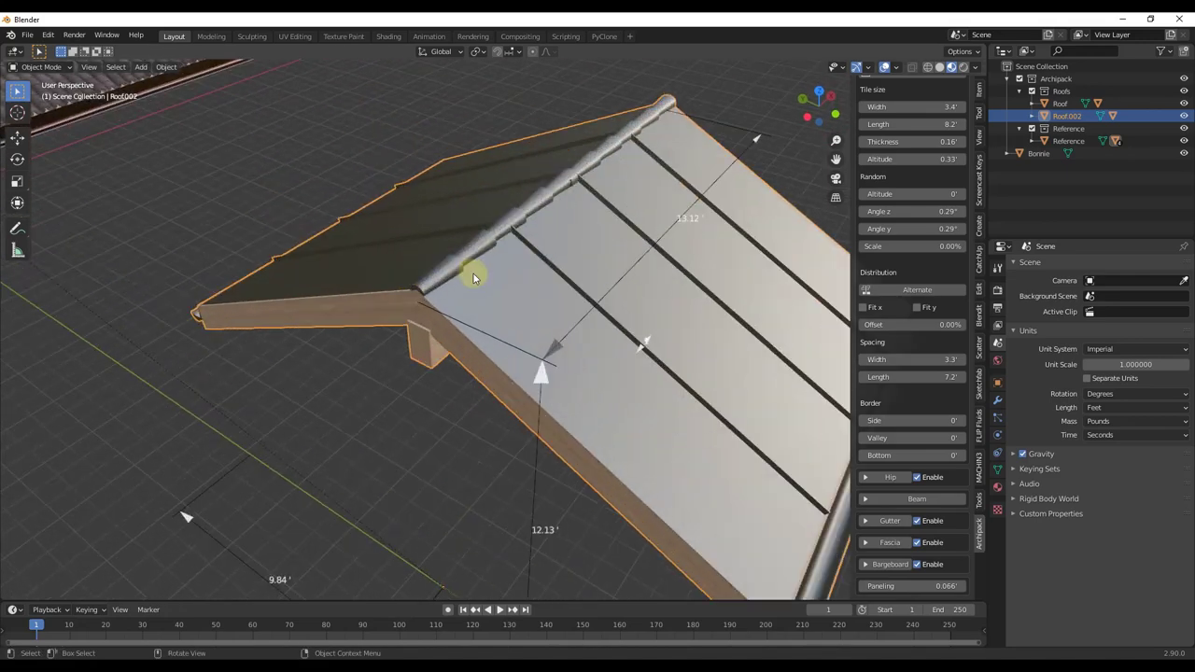
pyautogui.scroll(-7, 527, 184)
pyautogui.scroll(2, 601, 129)
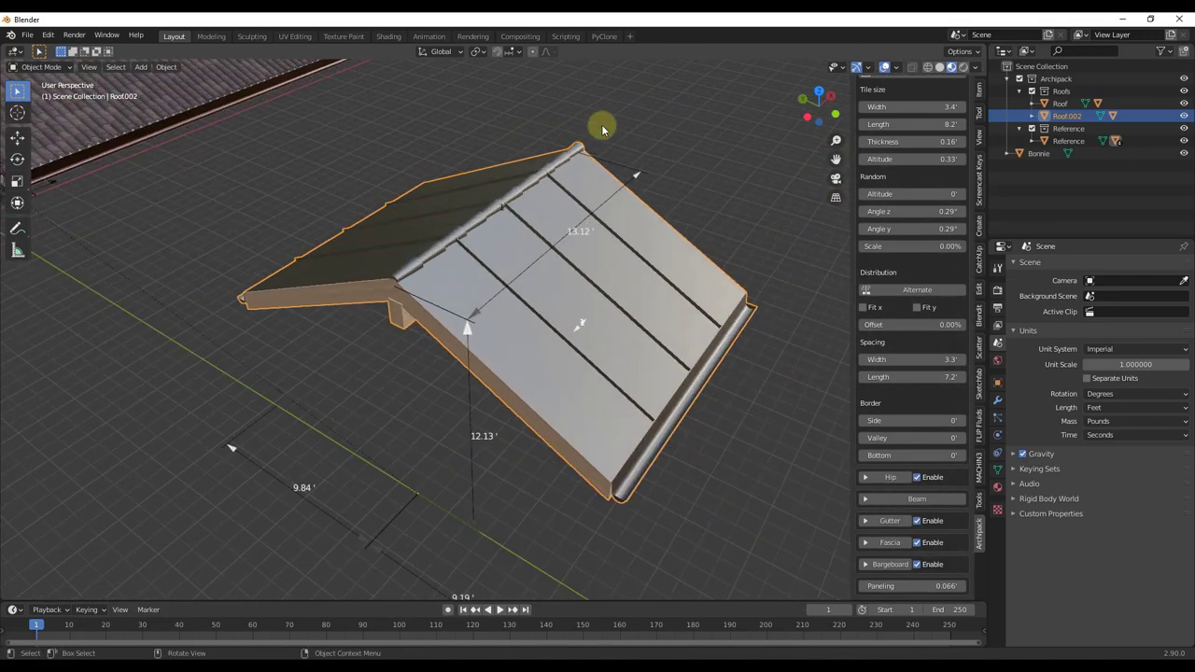
pyautogui.scroll(-4, 458, 293)
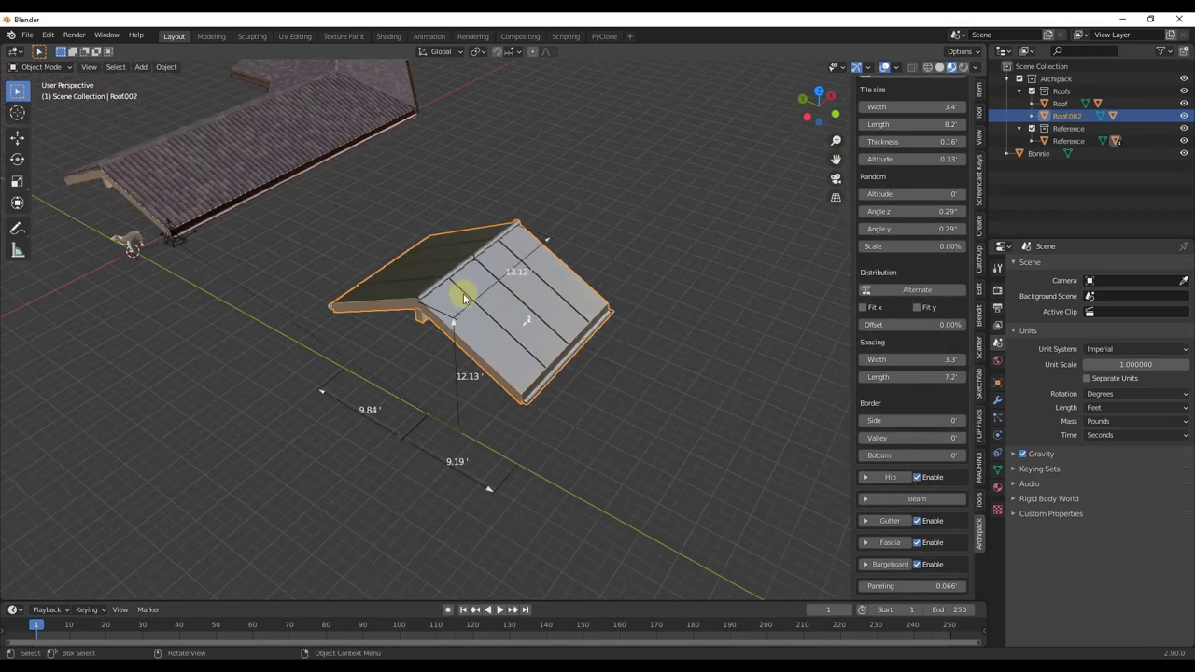
# Select the Roman roof, show its parts settings and toggle its hip part
pyautogui.moveTo(459, 294); pyautogui.dragTo(489, 218, button='middle')
pyautogui.scroll(-3, 488, 219)
pyautogui.moveTo(536, 302); pyautogui.dragTo(599, 263, button='middle')
pyautogui.scroll(6, 163, 209)
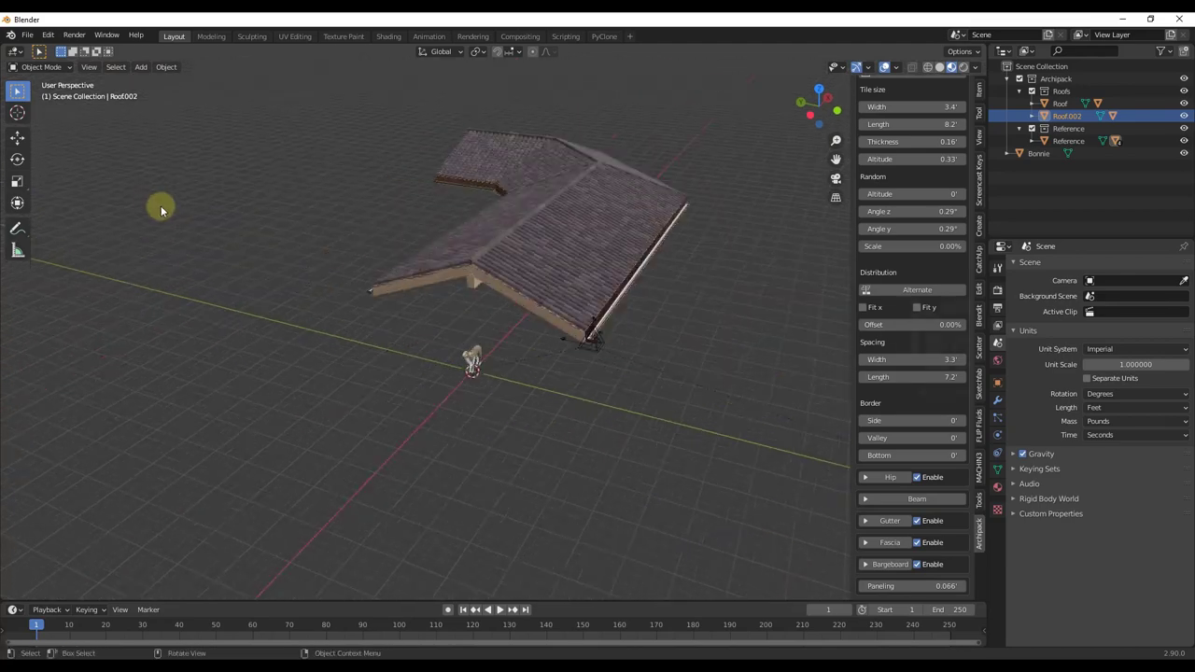
pyautogui.scroll(3, 519, 220)
pyautogui.scroll(3, 616, 239)
pyautogui.click(555, 270)
pyautogui.moveTo(442, 323)
pyautogui.mouseDown(button='middle')
pyautogui.moveTo(468, 316)
pyautogui.moveTo(434, 327)
pyautogui.mouseUp(button='middle')
pyautogui.click(937, 169)
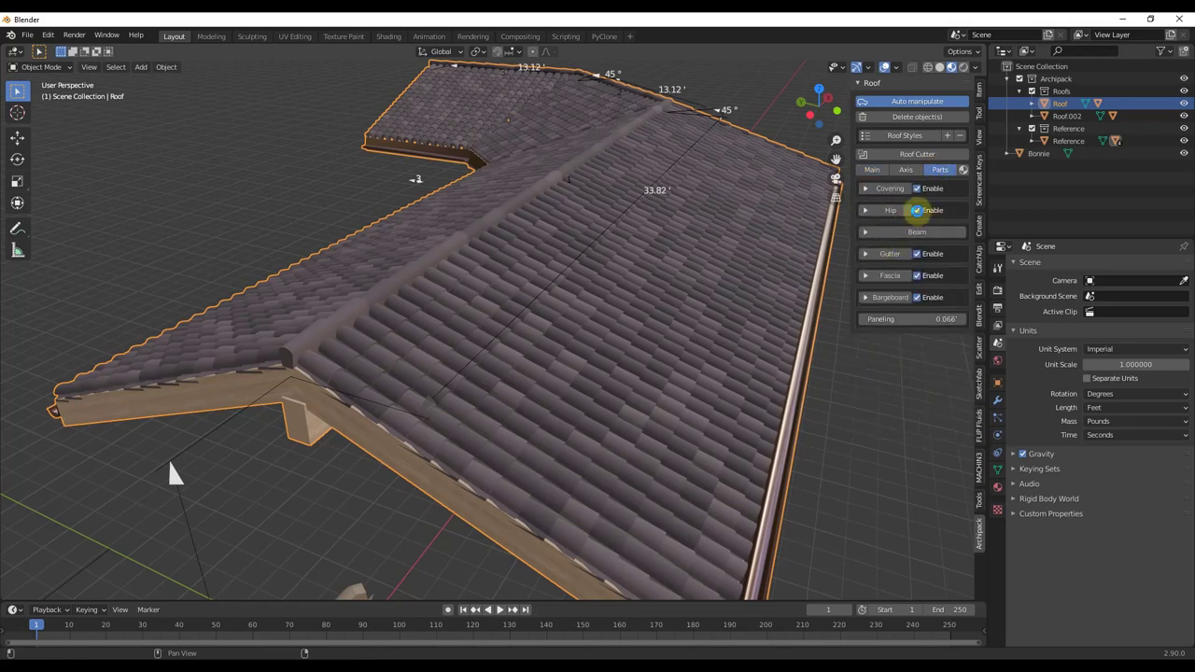
pyautogui.click(916, 210)
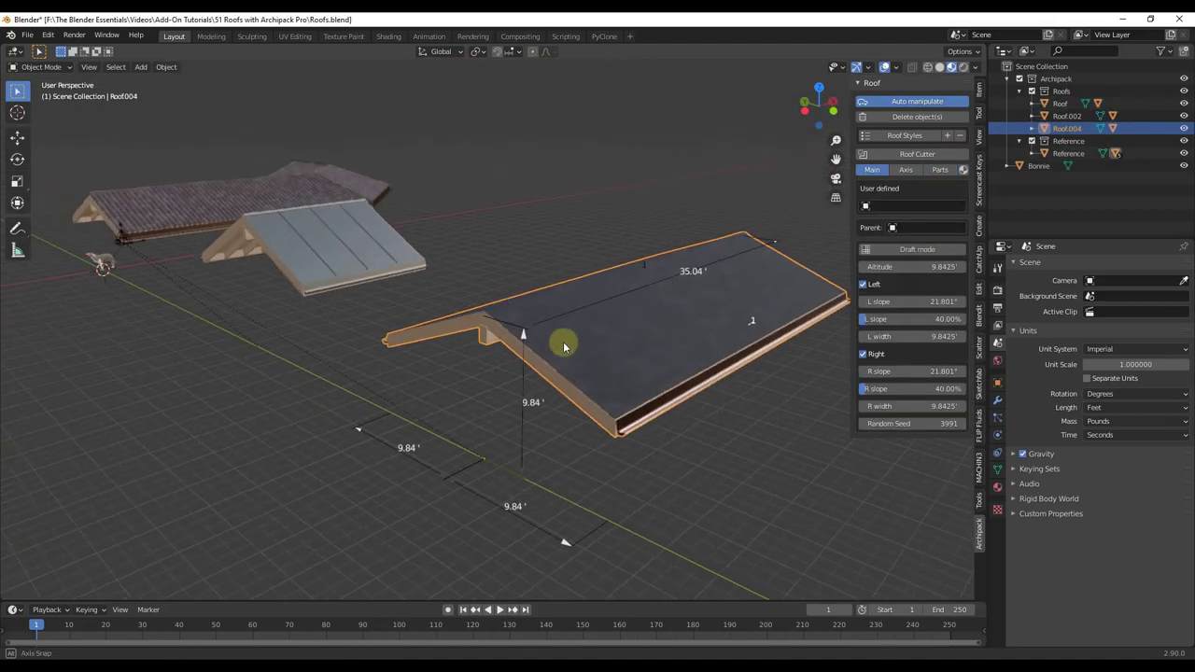
# Add a second segment to the far end of the 35.04-foot dark roof
pyautogui.moveTo(564, 347)
pyautogui.mouseDown(button='middle')
pyautogui.moveTo(299, 408)
pyautogui.moveTo(501, 381)
pyautogui.moveTo(542, 346)
pyautogui.mouseUp(button='middle')
pyautogui.scroll(-3, 551, 338)
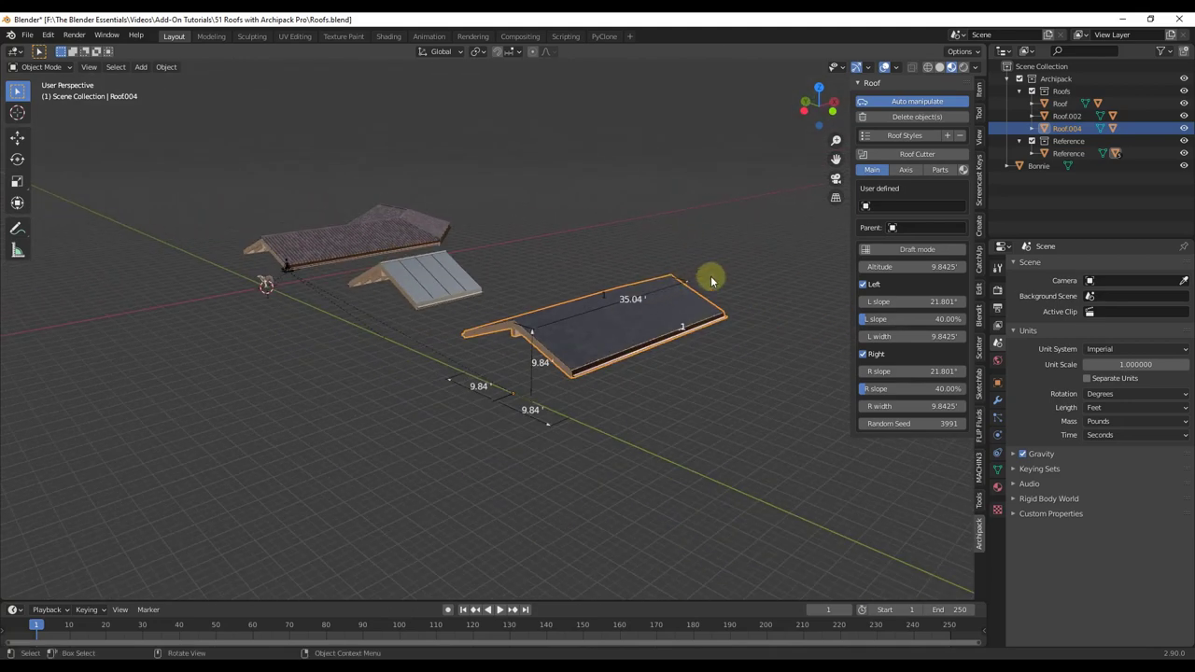
pyautogui.scroll(5, 713, 276)
pyautogui.scroll(-2, 606, 363)
pyautogui.moveTo(653, 337); pyautogui.dragTo(547, 474, button='middle')
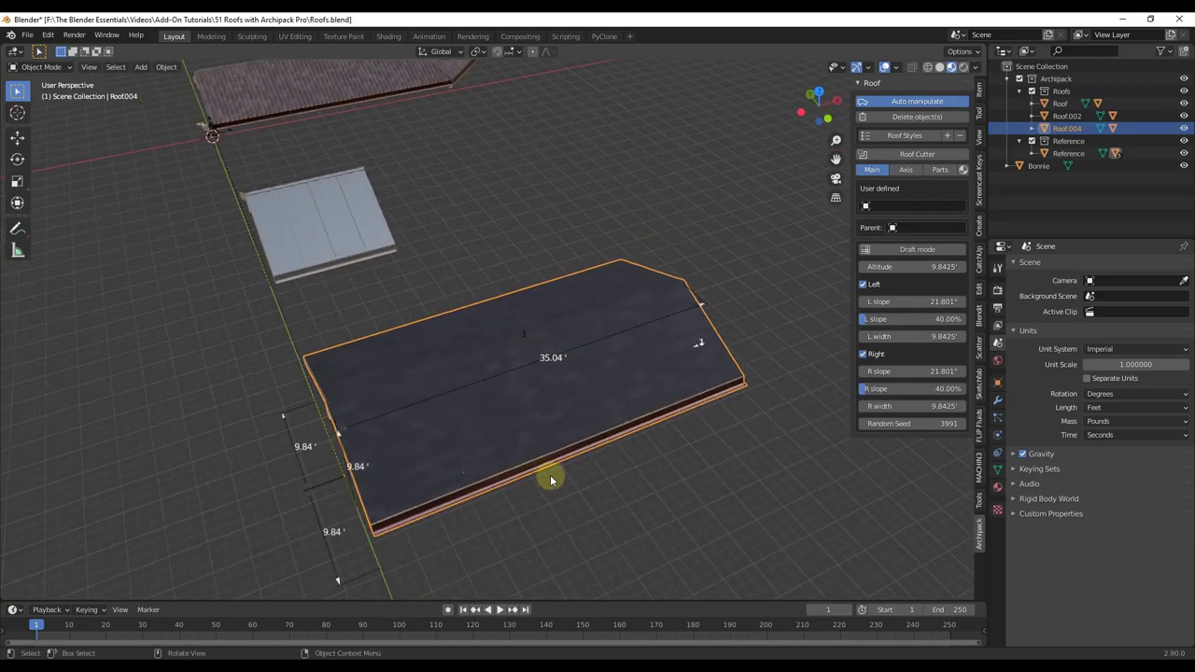
pyautogui.click(705, 346)
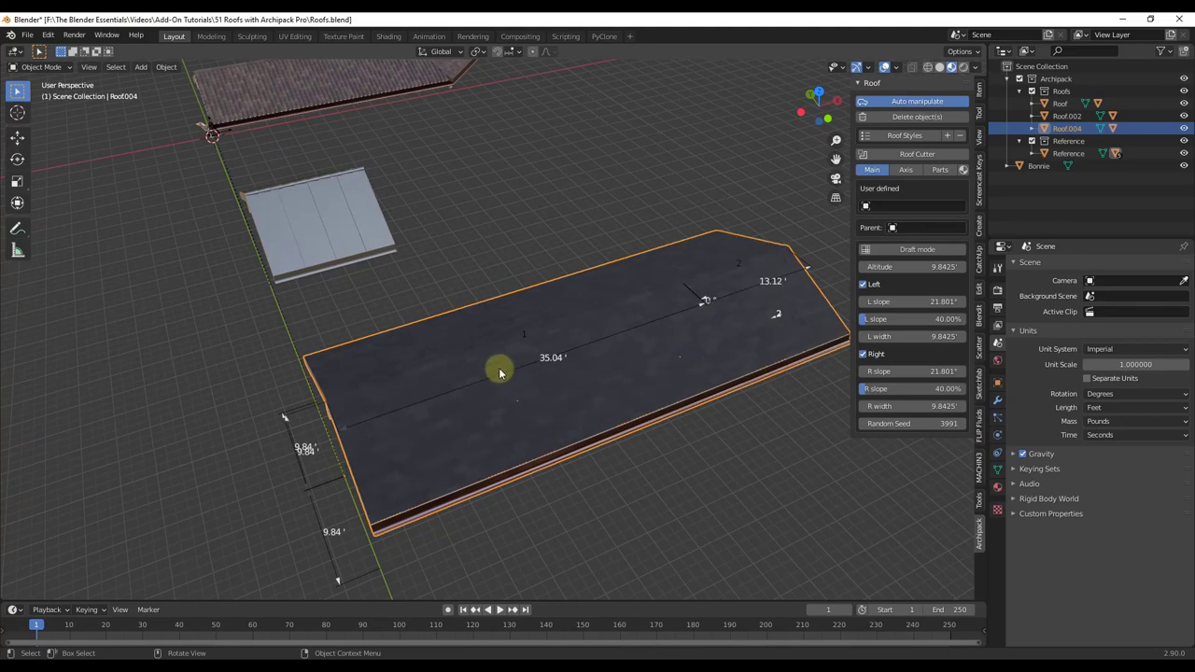
# Move the joint between the dark roof's two segments to make them about 22.6 and 32.97 feet long
pyautogui.scroll(-3, 467, 377)
pyautogui.scroll(1, 664, 334)
pyautogui.moveTo(562, 340); pyautogui.dragTo(619, 345)
pyautogui.scroll(3, 442, 423)
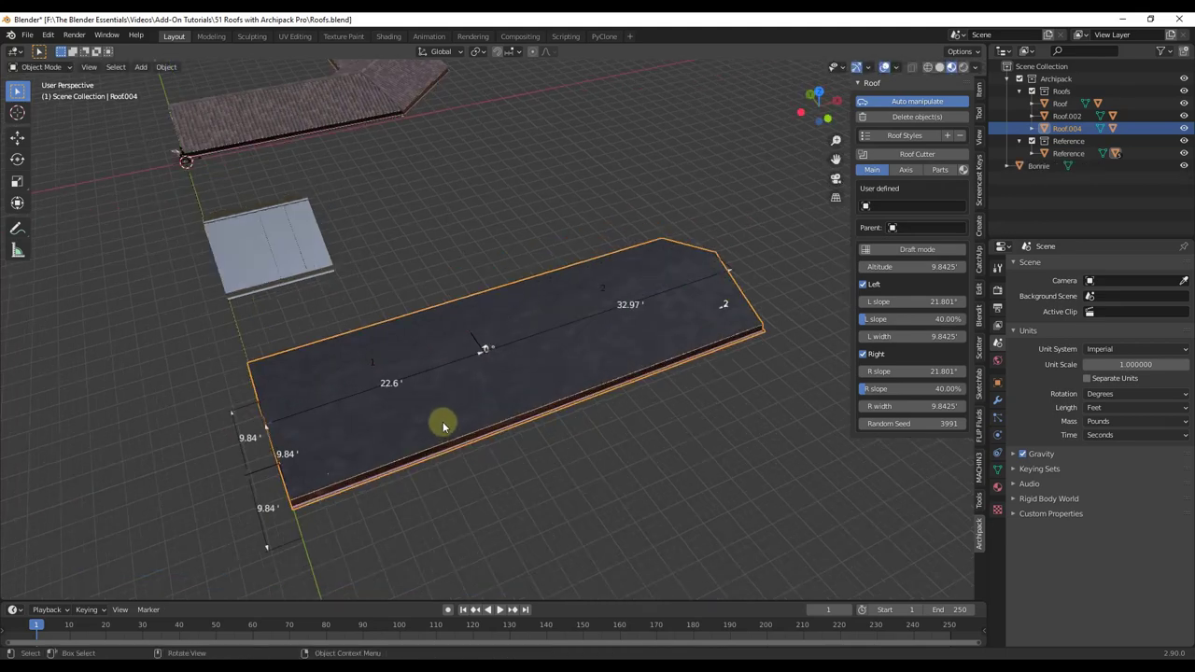
pyautogui.moveTo(480, 361); pyautogui.dragTo(663, 216, button='middle')
pyautogui.scroll(2, 472, 355)
pyautogui.scroll(1, 470, 355)
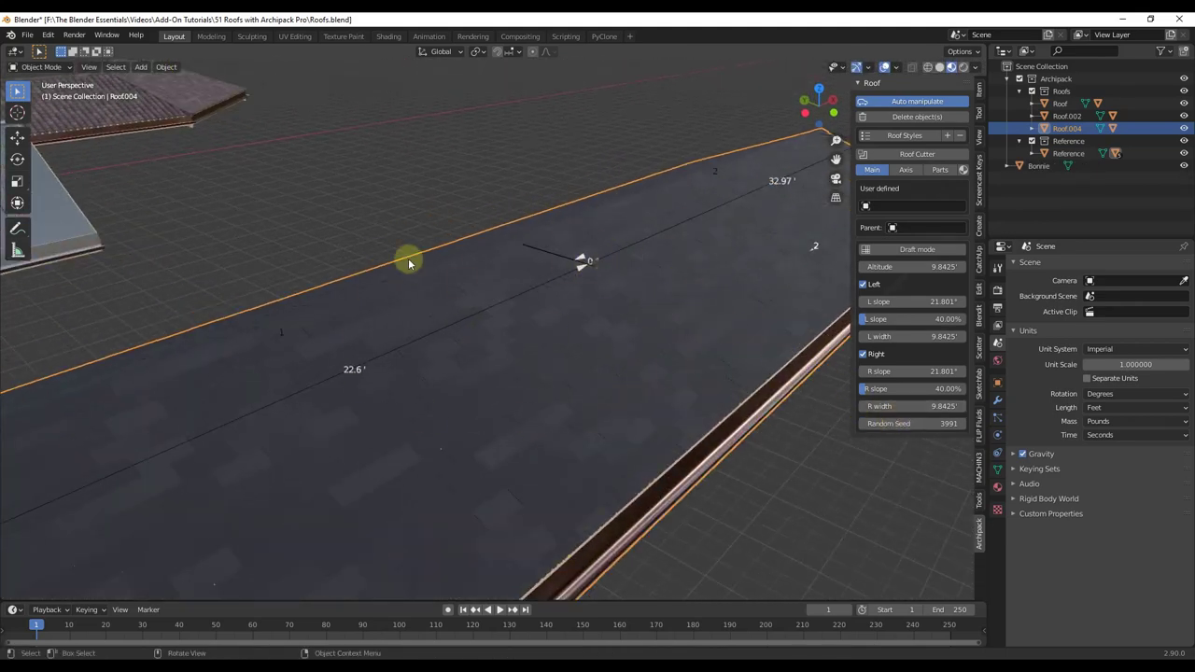
pyautogui.scroll(-5, 533, 312)
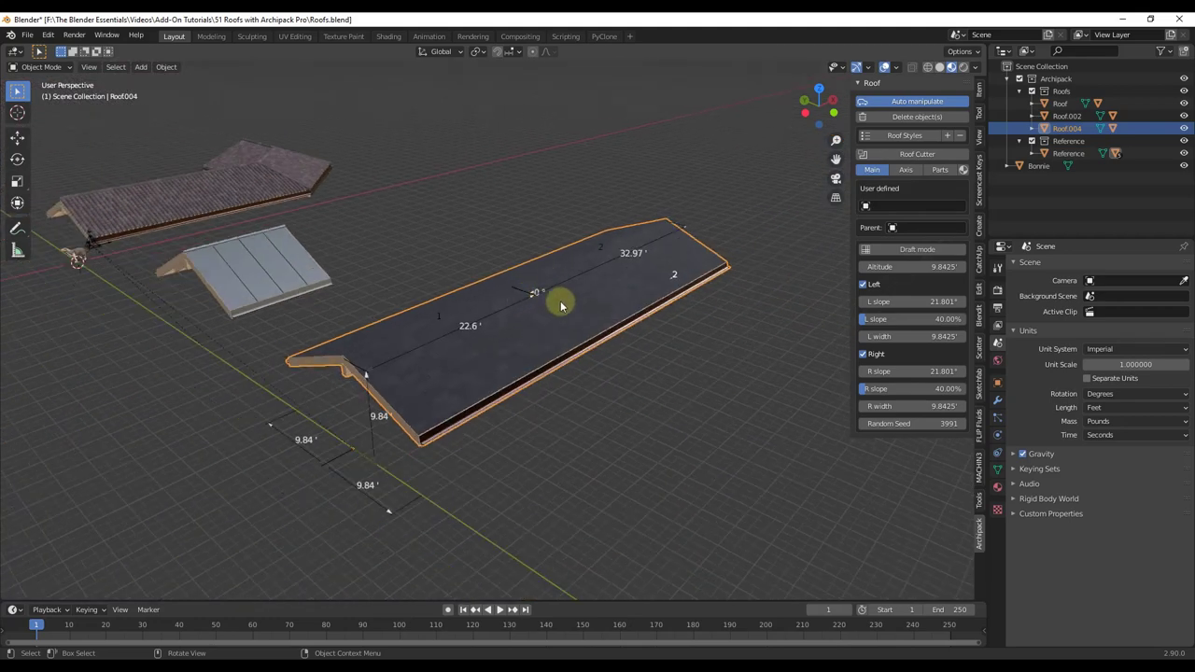
pyautogui.scroll(2, 533, 312)
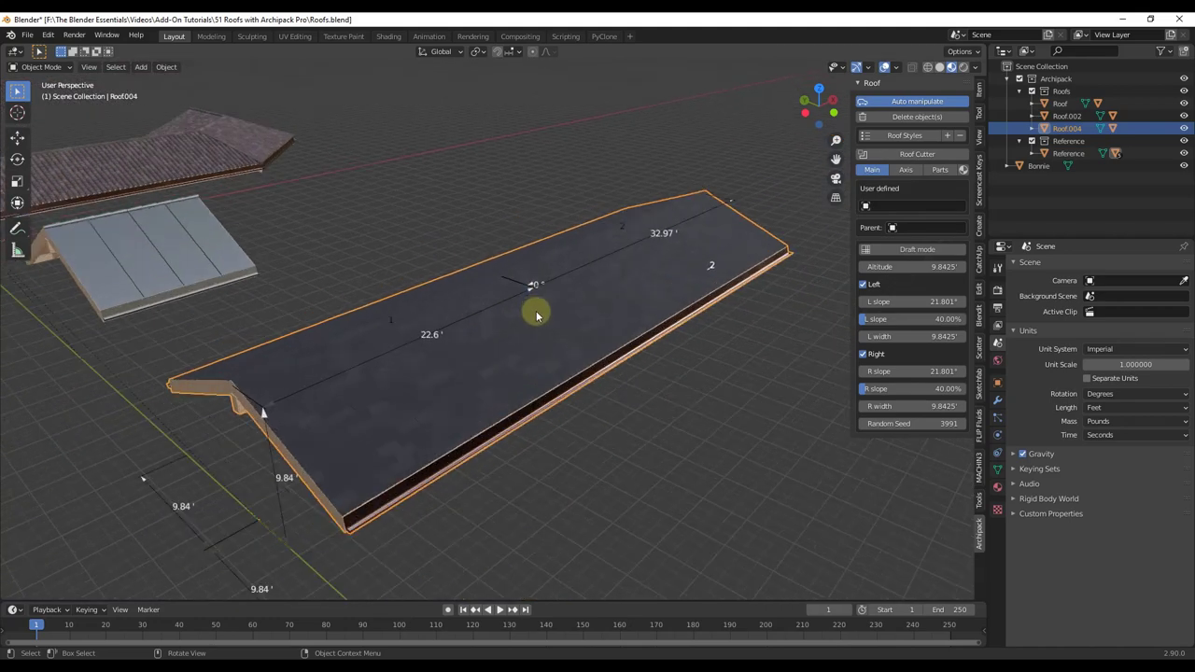
# Add another Archipack roof with the Square preset
pyautogui.scroll(-3, 569, 311)
pyautogui.hotkey('shift', 'a')
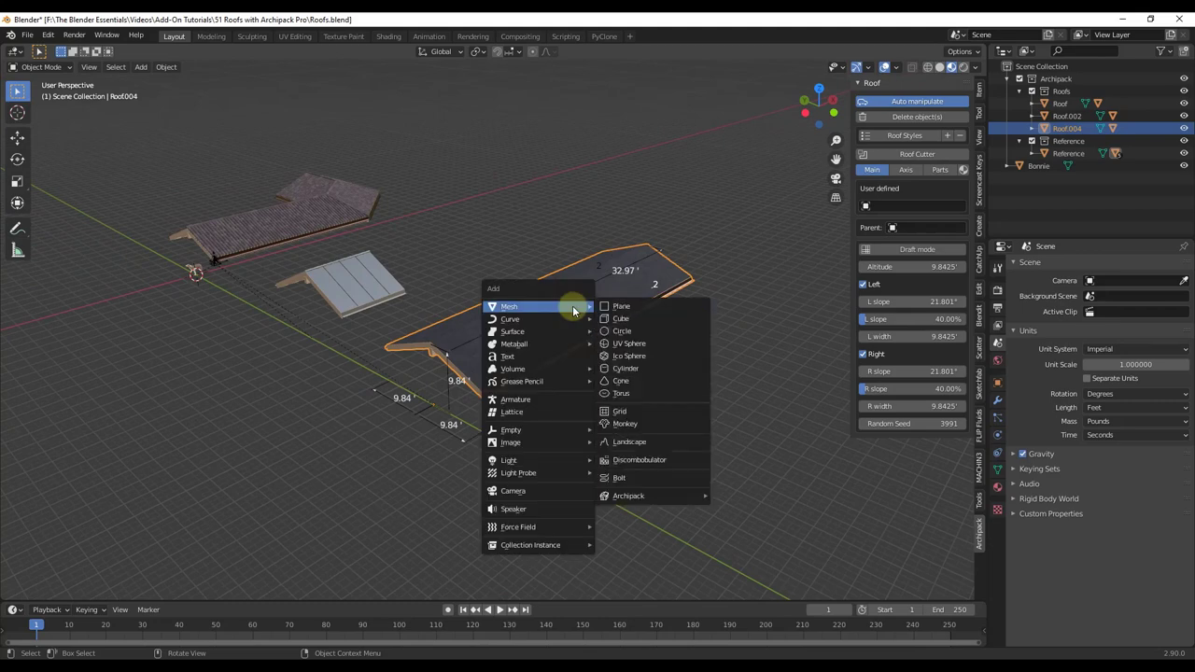
pyautogui.moveTo(626, 502)
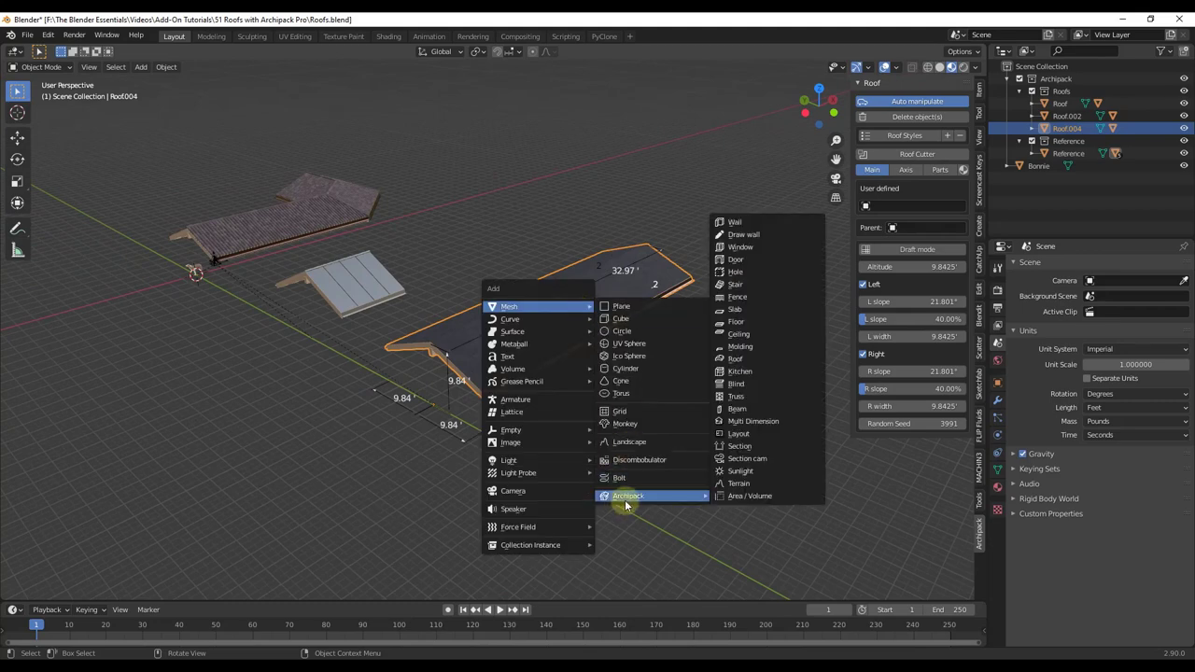
pyautogui.click(752, 358)
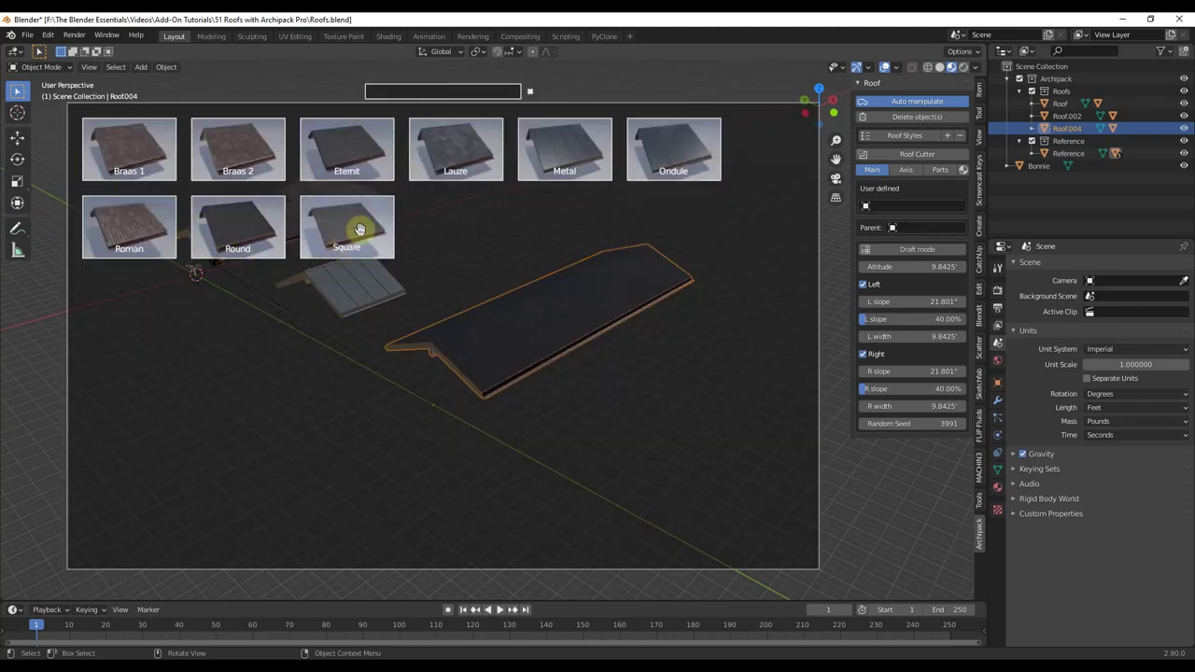
pyautogui.click(339, 246)
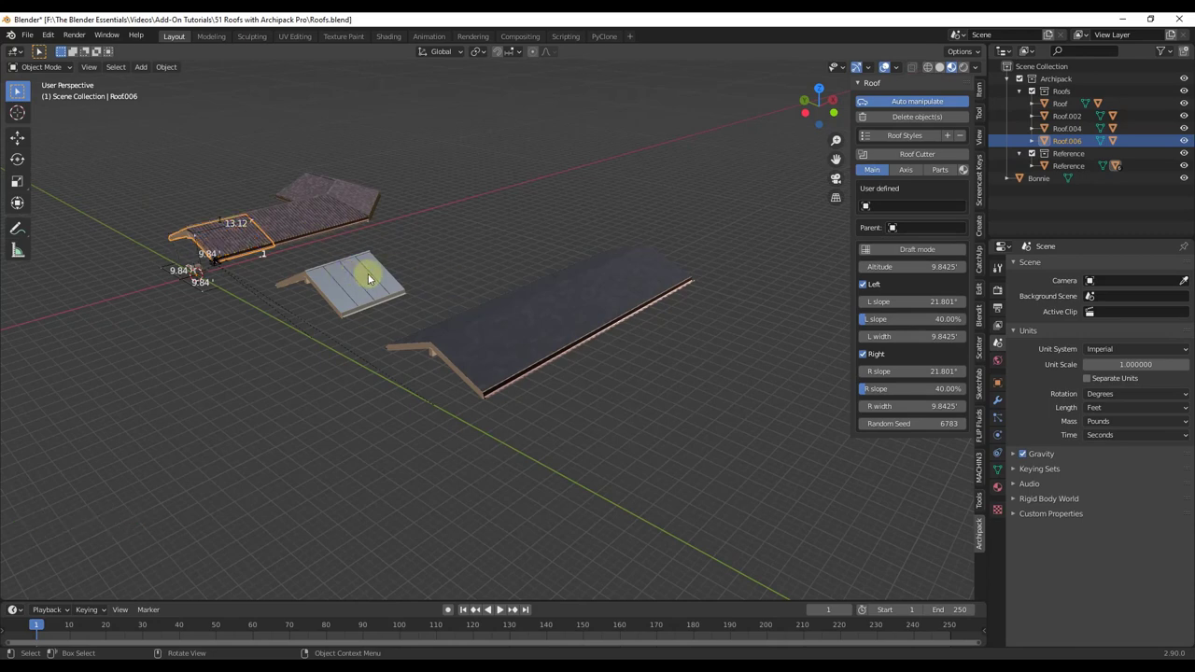
# Set Roof.004, the dark two-segment roof, as the parent of the new Square roof, Roof.006
pyautogui.scroll(5, 187, 232)
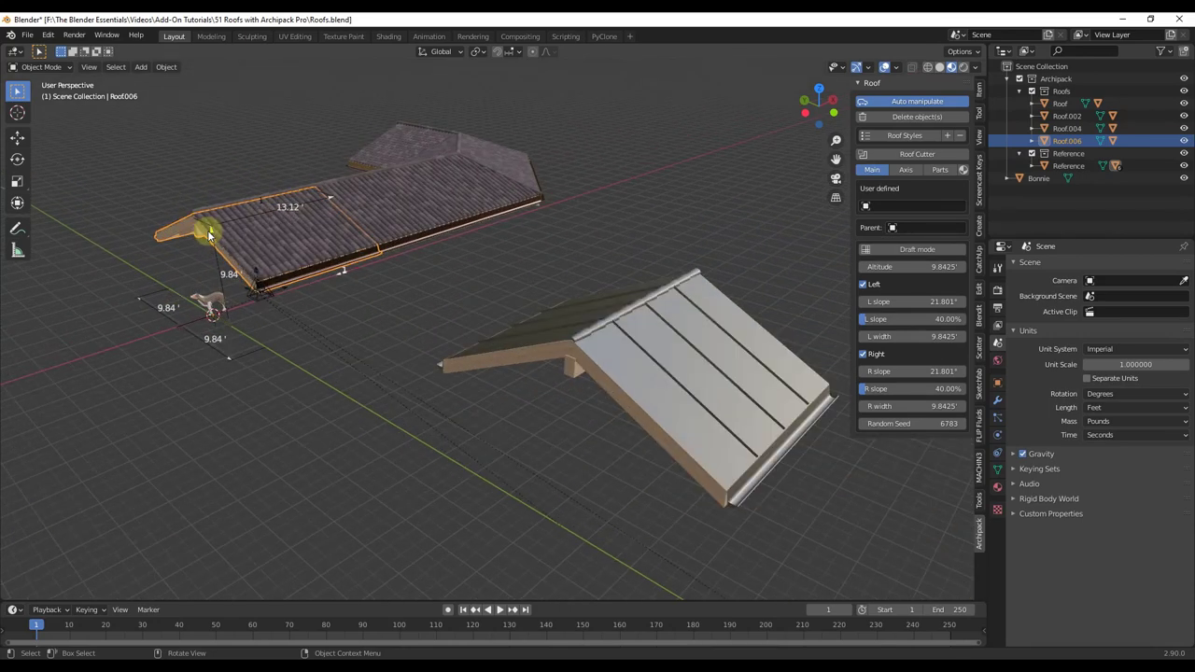
pyautogui.scroll(-5, 196, 219)
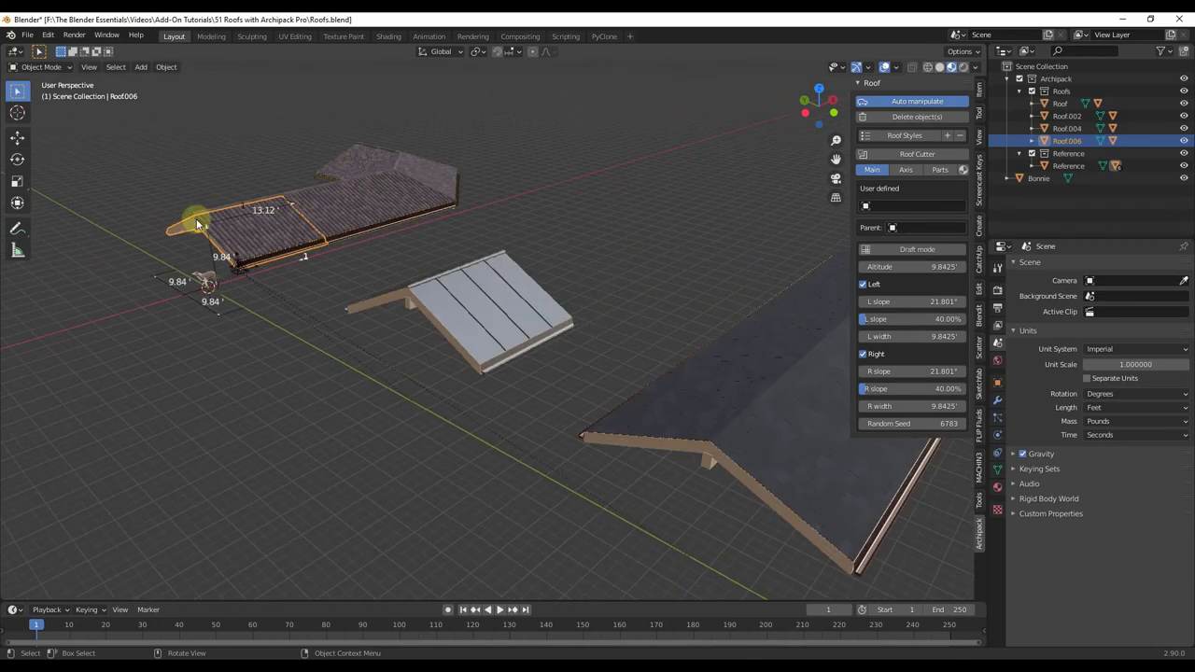
pyautogui.click(476, 305)
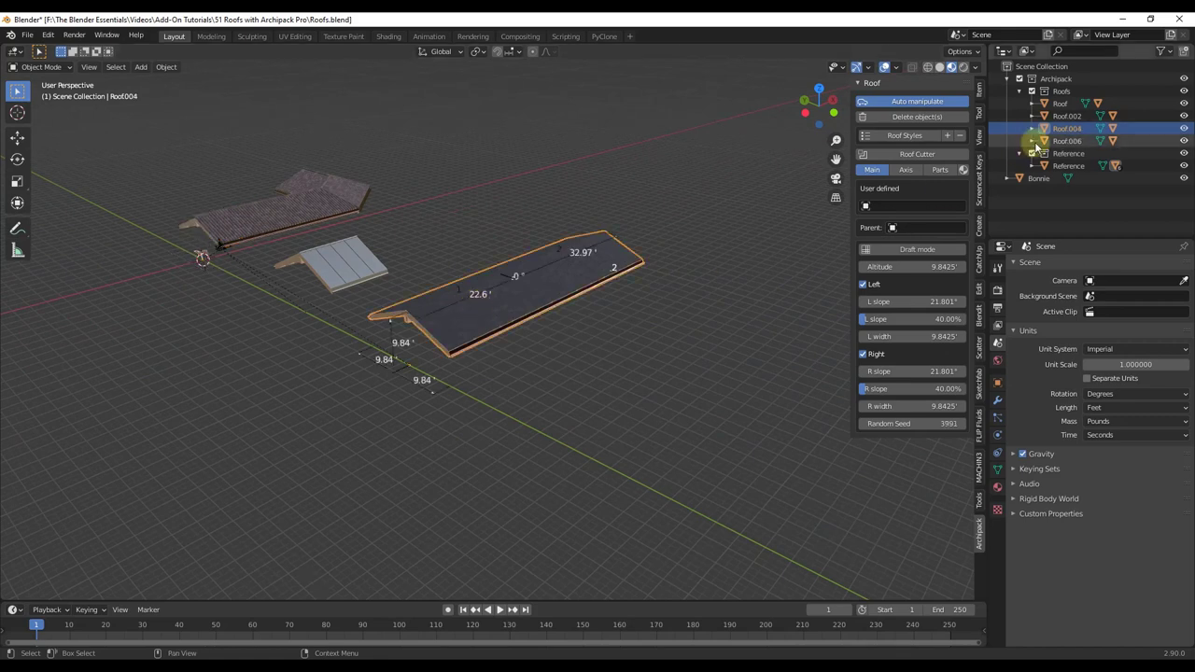
pyautogui.click(1064, 141)
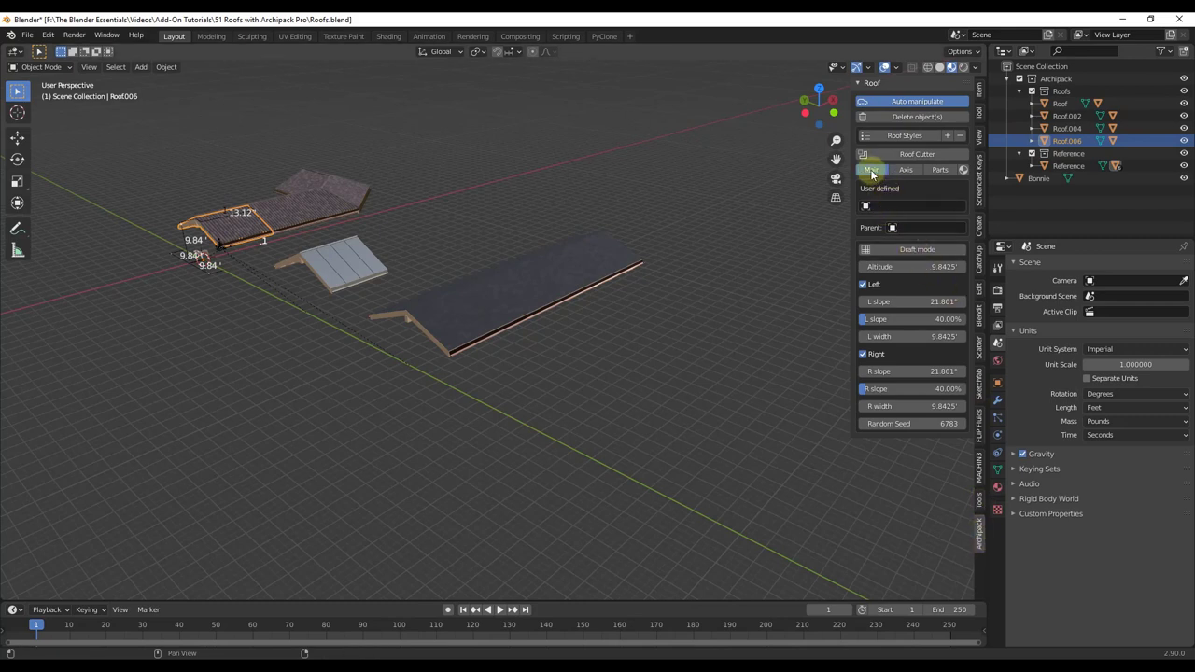
pyautogui.click(910, 227)
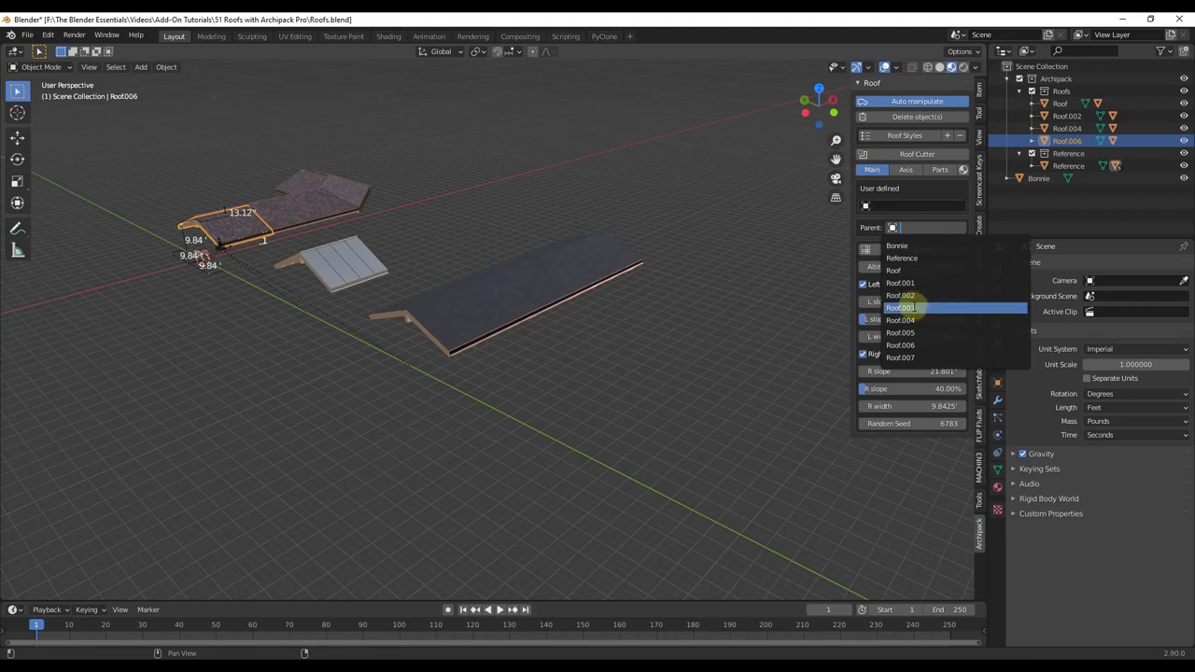
pyautogui.click(902, 321)
pyautogui.scroll(5, 406, 316)
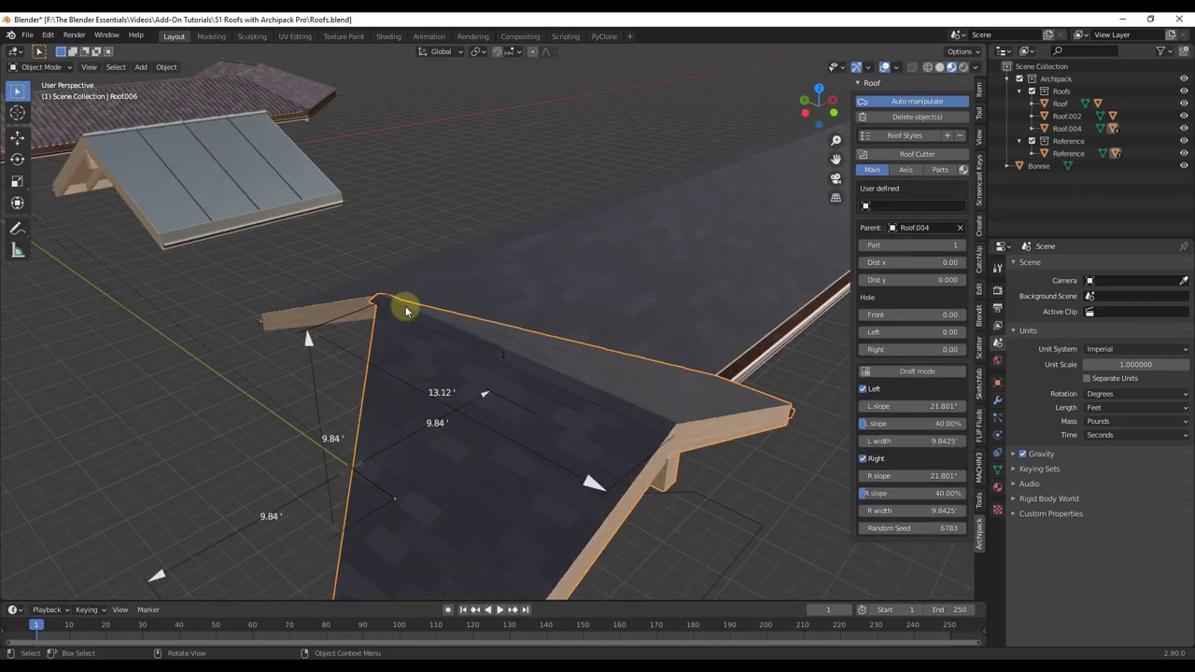
pyautogui.moveTo(417, 308); pyautogui.dragTo(847, 341, button='middle')
pyautogui.scroll(-4, 482, 360)
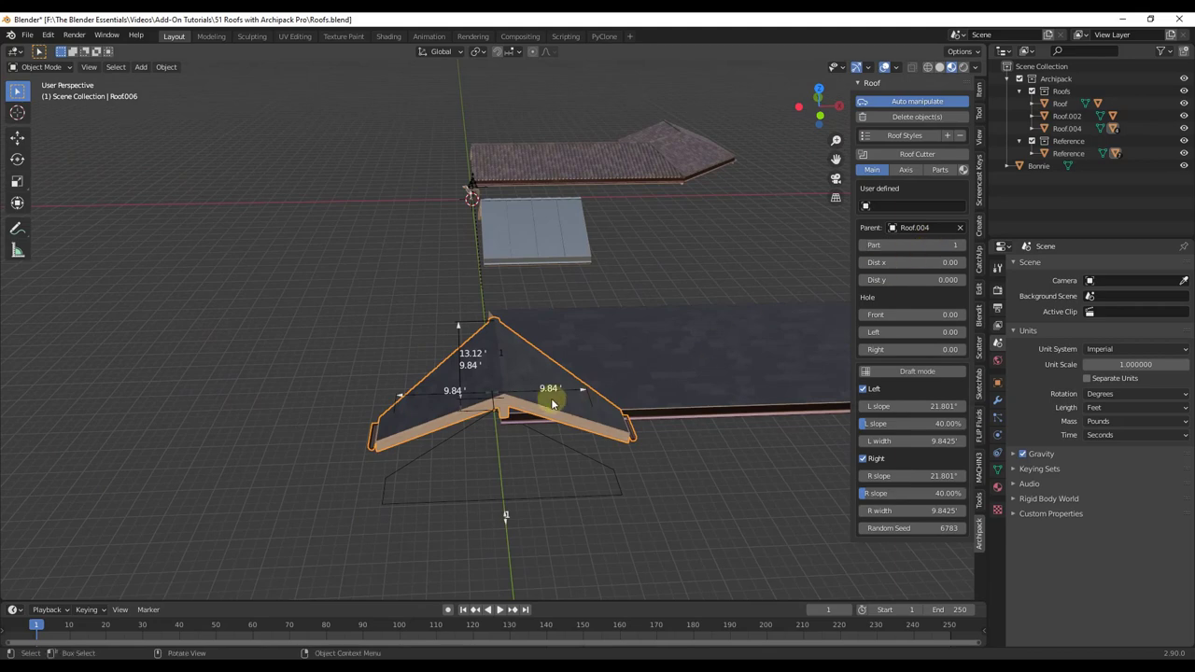
pyautogui.moveTo(548, 400); pyautogui.dragTo(289, 342, button='middle')
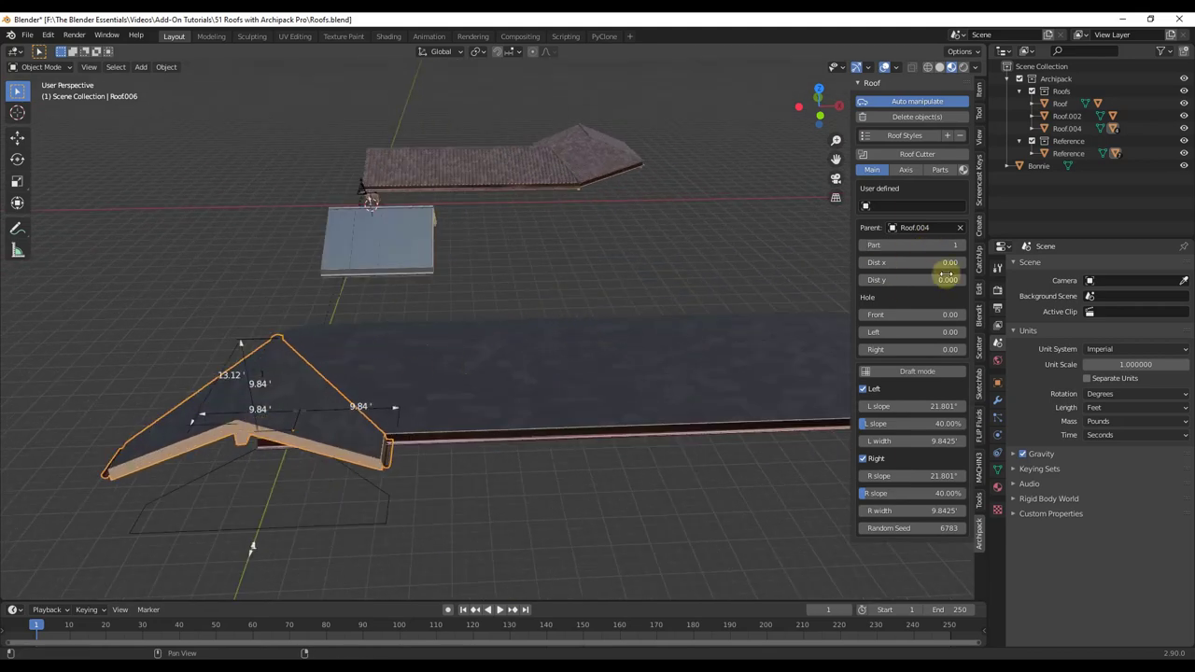
# Attach the new child roof to part 2 of its parent roof, Roof.004
pyautogui.click(959, 245)
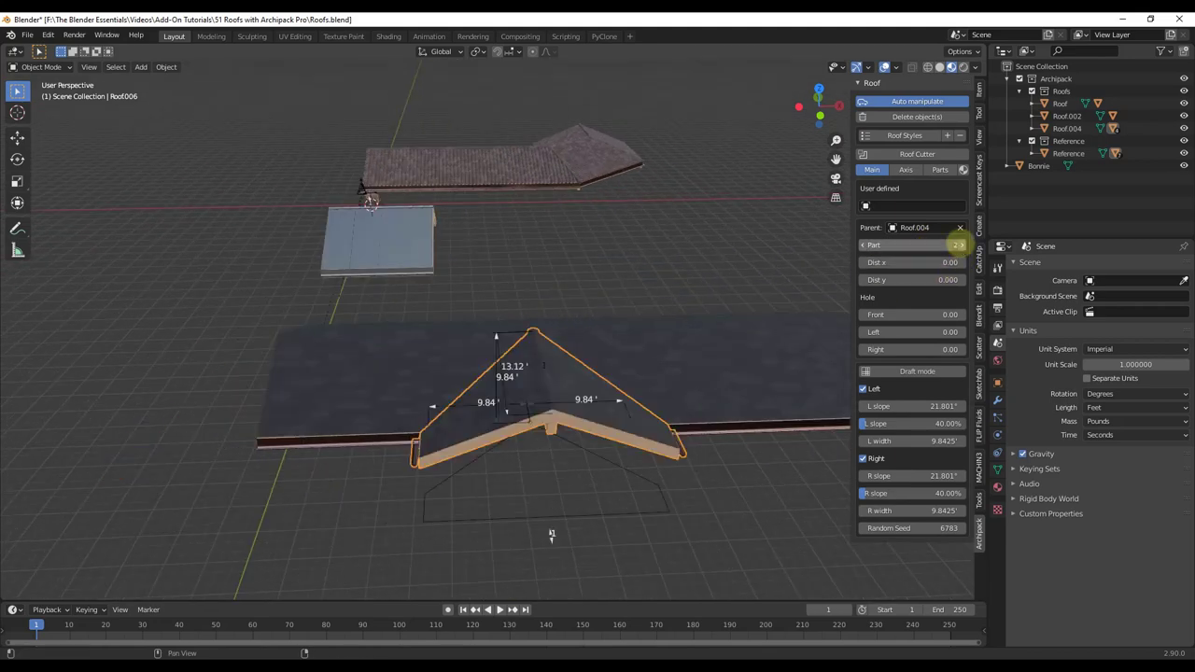
pyautogui.moveTo(315, 445); pyautogui.dragTo(492, 345, button='middle')
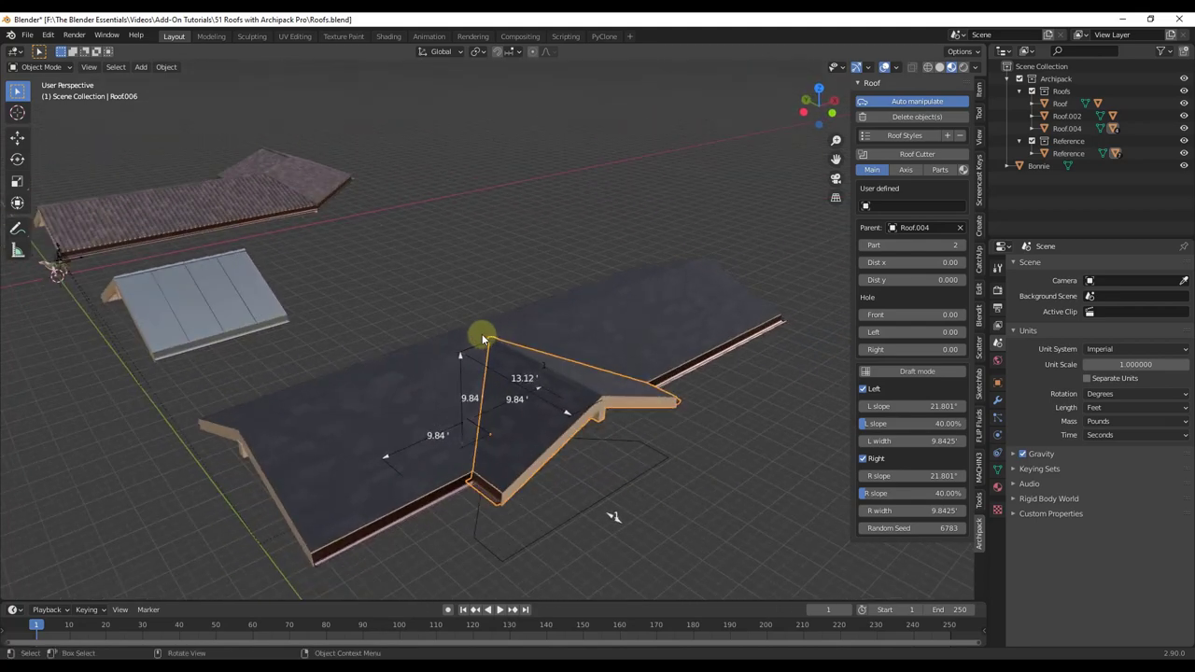
pyautogui.moveTo(488, 343); pyautogui.dragTo(505, 393, button='middle')
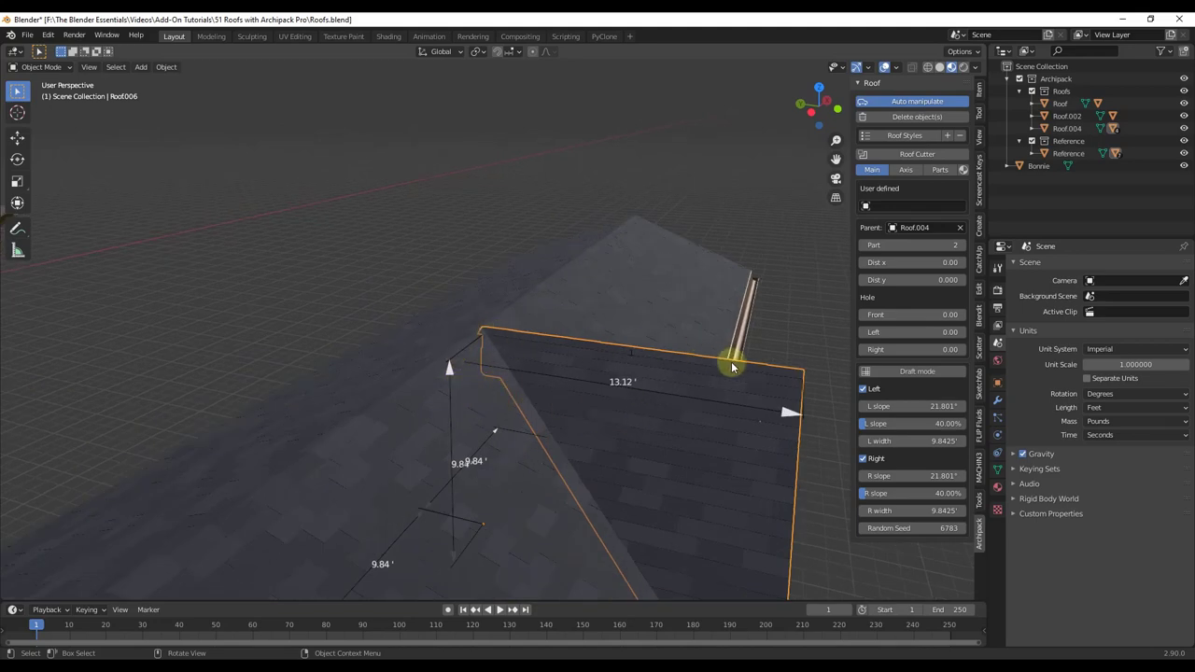
# Lengthen the child roof outward from the dark parent roof to about 21.76 feet
pyautogui.moveTo(733, 367); pyautogui.dragTo(654, 395, button='middle')
pyautogui.click(655, 395)
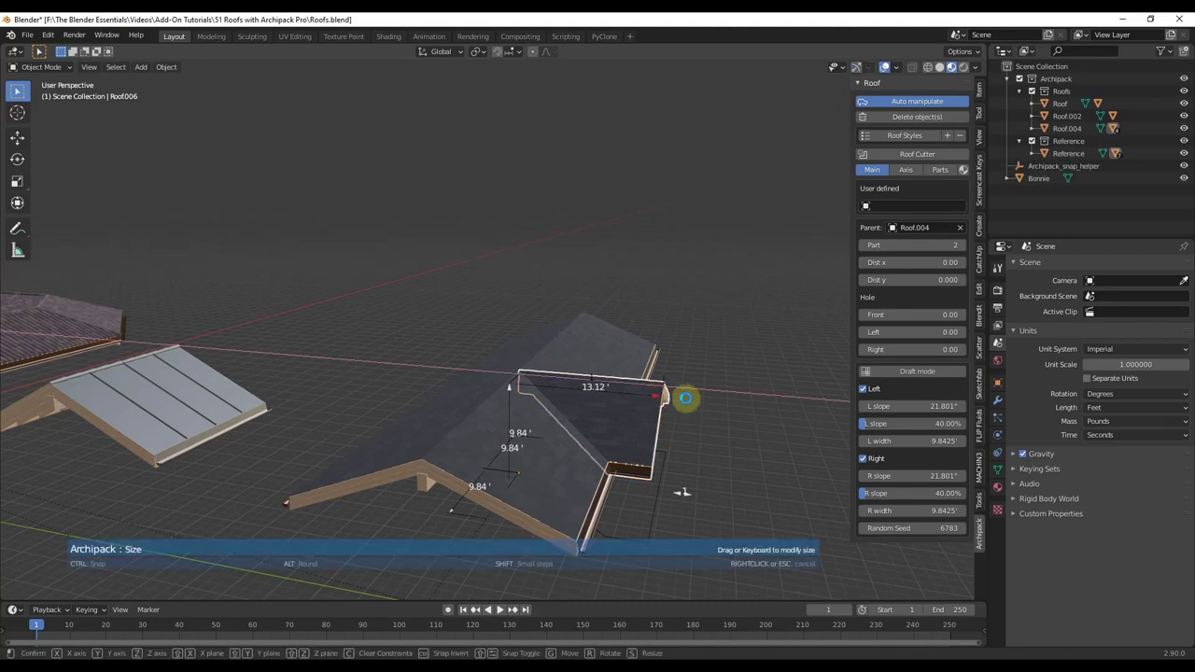
pyautogui.moveTo(685, 398); pyautogui.dragTo(747, 411)
# Move the dark parent roof, Roof.004, about -50.2 feet along the Y axis, away from the other roofs
pyautogui.scroll(-5, 582, 418)
pyautogui.moveTo(569, 418); pyautogui.dragTo(548, 462, button='middle')
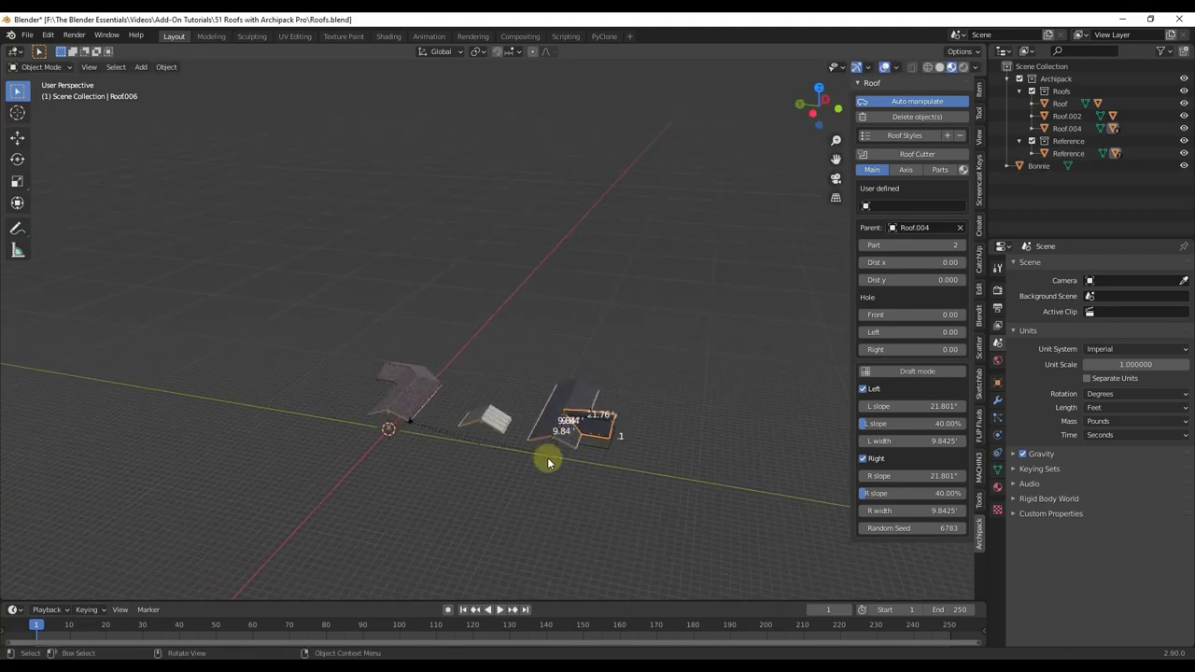
pyautogui.moveTo(551, 411); pyautogui.dragTo(738, 446)
pyautogui.press('KP_Decimal')
# Add another Archipack roof with the Square preset
pyautogui.hotkey('shift', 'a')
pyautogui.moveTo(597, 405)
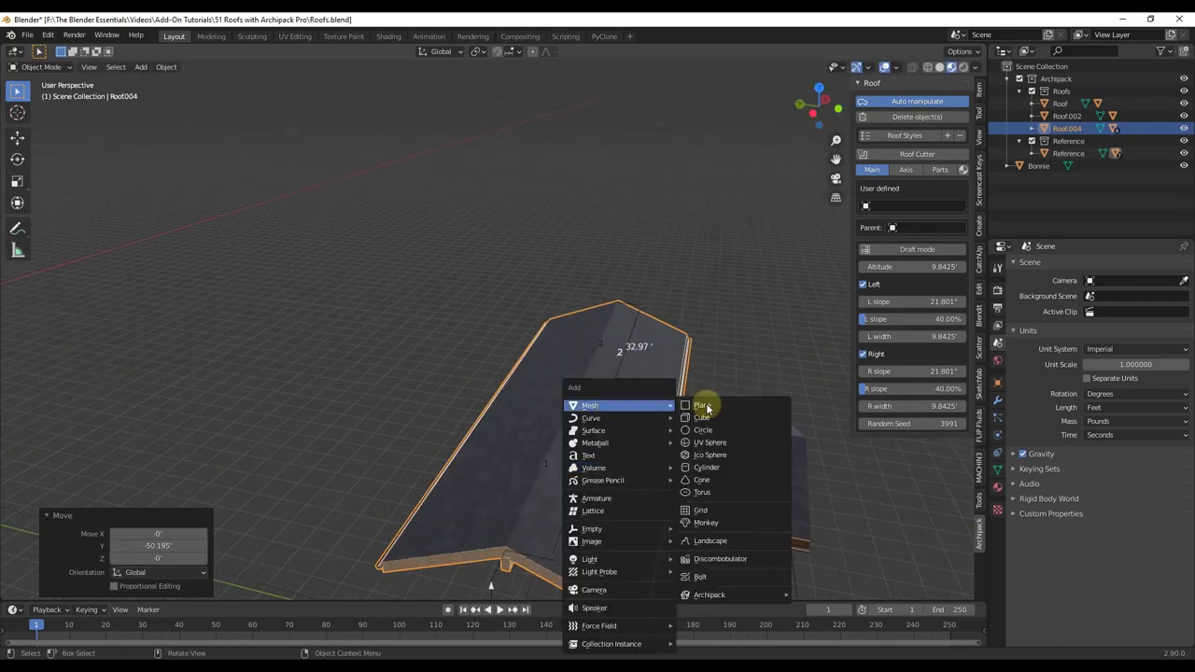
pyautogui.moveTo(717, 595)
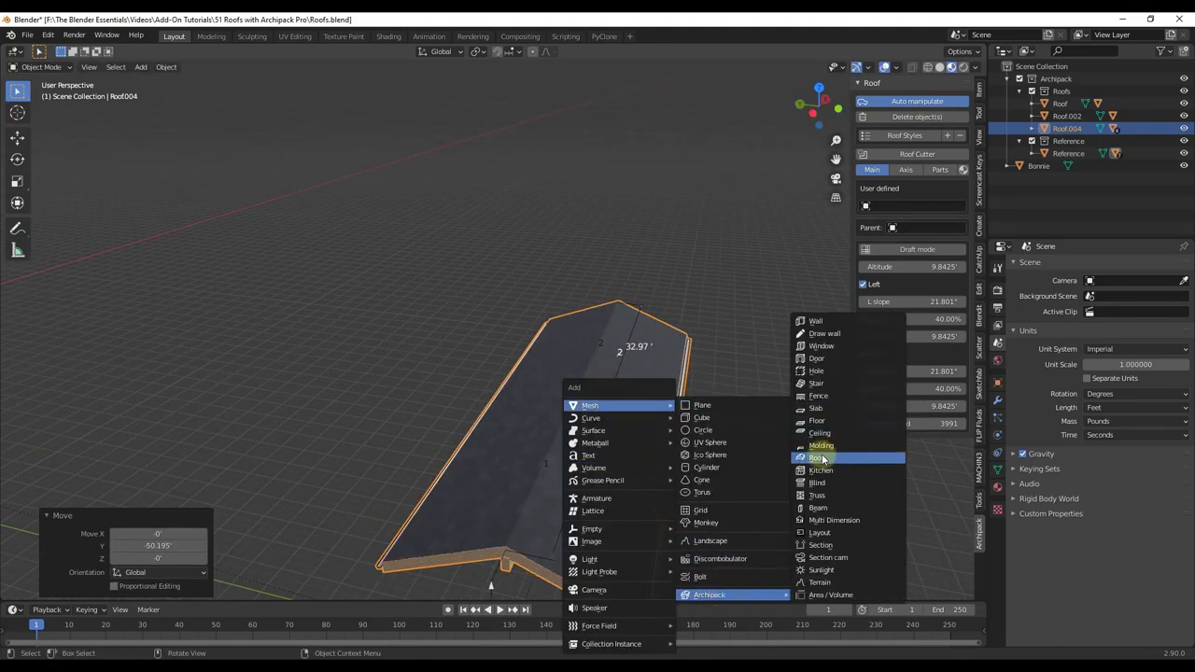
pyautogui.click(826, 457)
pyautogui.click(371, 243)
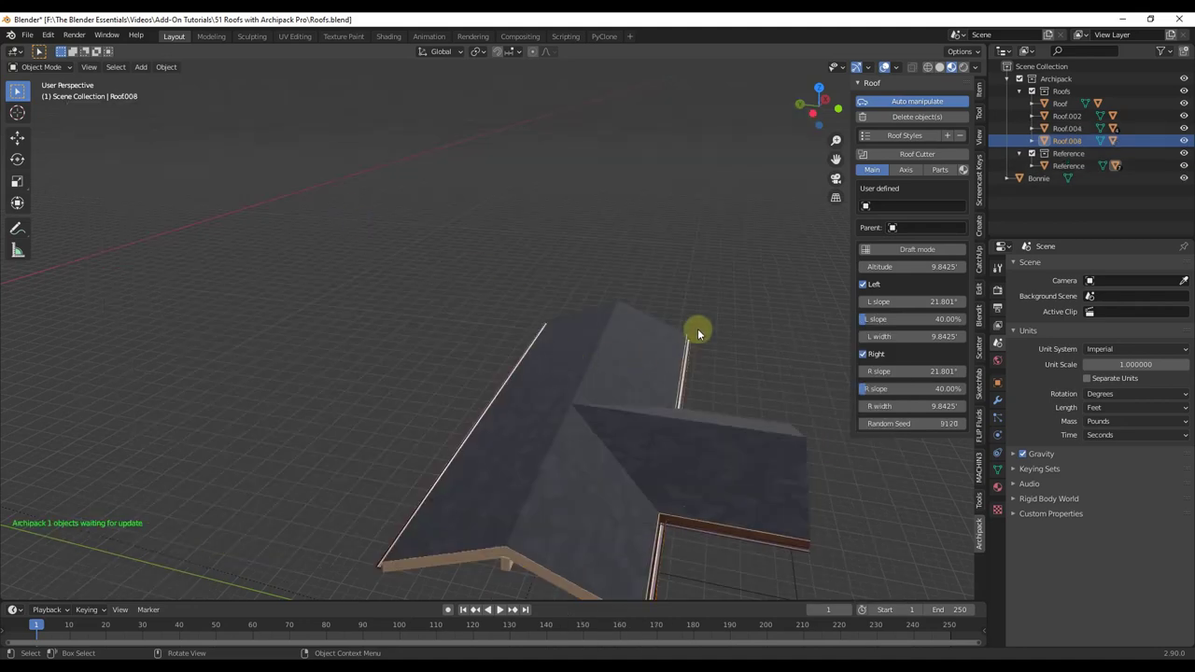
pyautogui.press('Home')
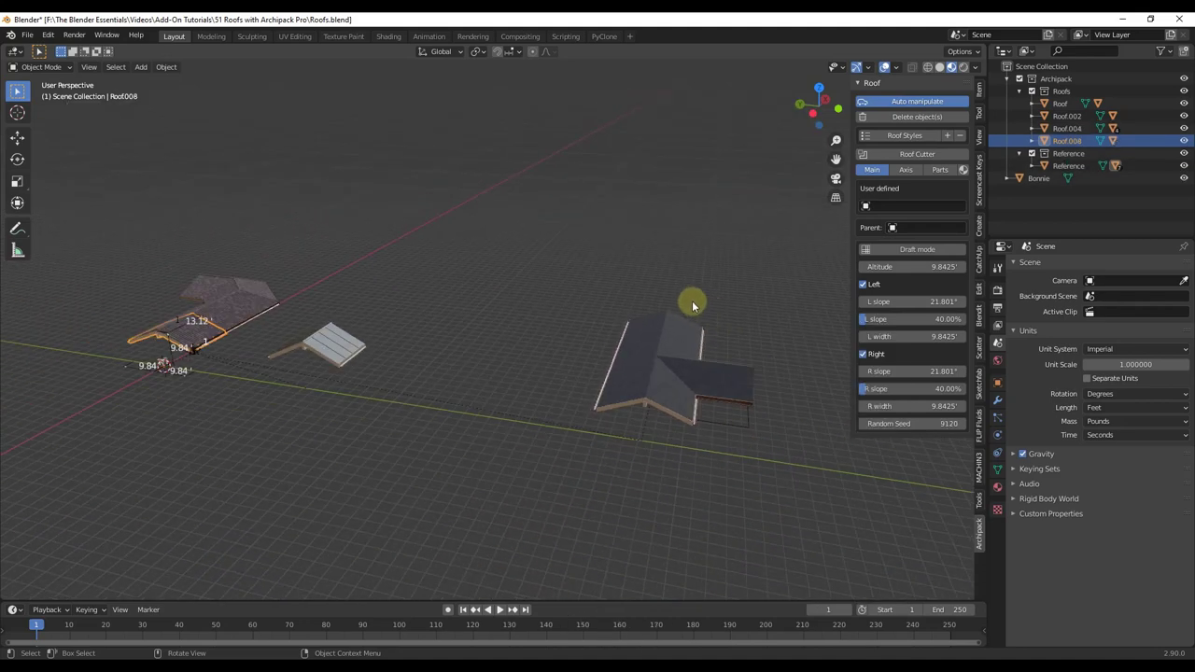
# Parent the new roof, Roof.008, to part 2 of Roof.004 and lengthen it to about 14.74 feet
pyautogui.click(908, 229)
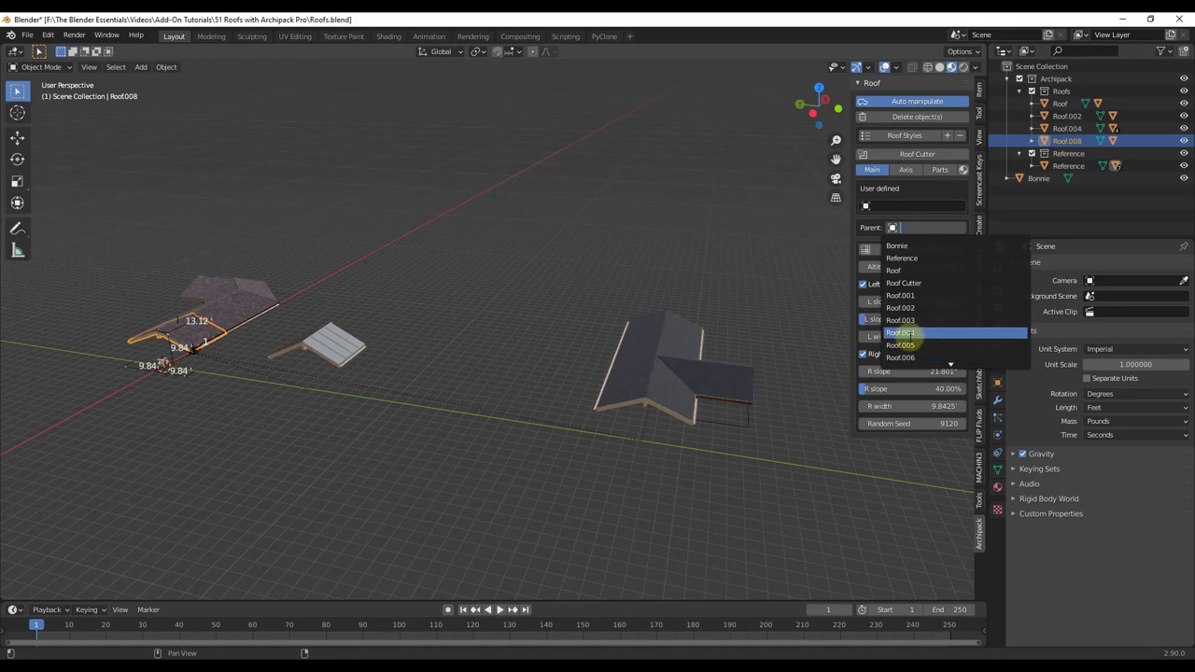
pyautogui.click(902, 332)
pyautogui.scroll(7, 738, 355)
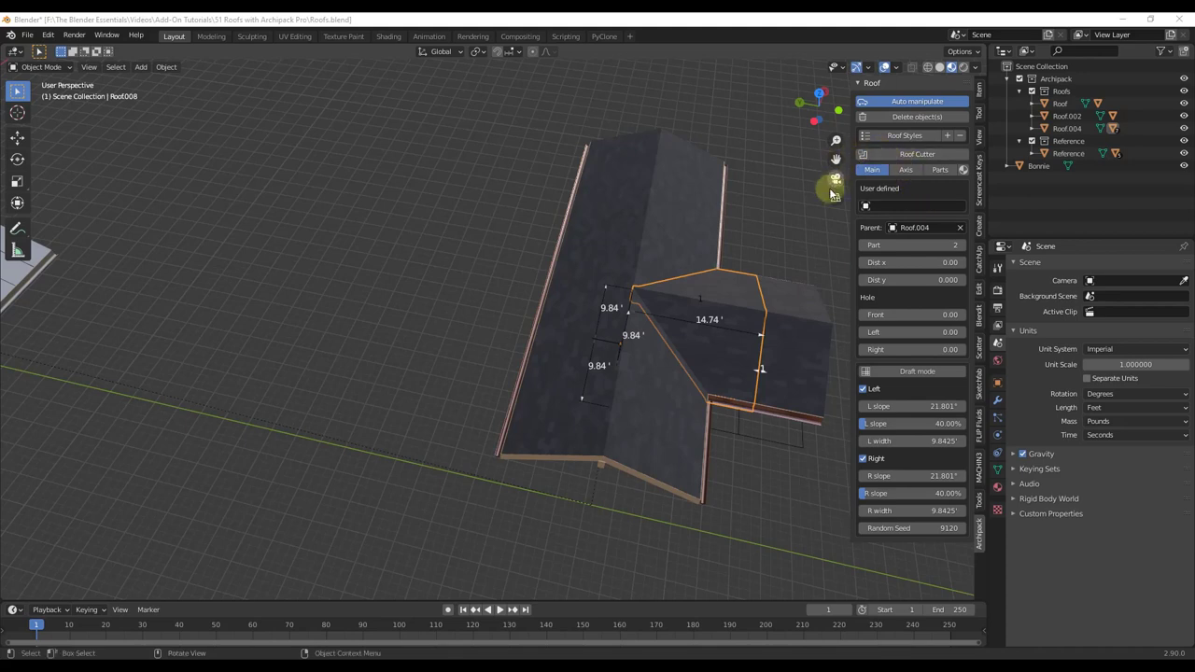
# Set the axis angle of Roof.008's segment to 270° so it extends from the opposite side of the parent roof
pyautogui.click(905, 170)
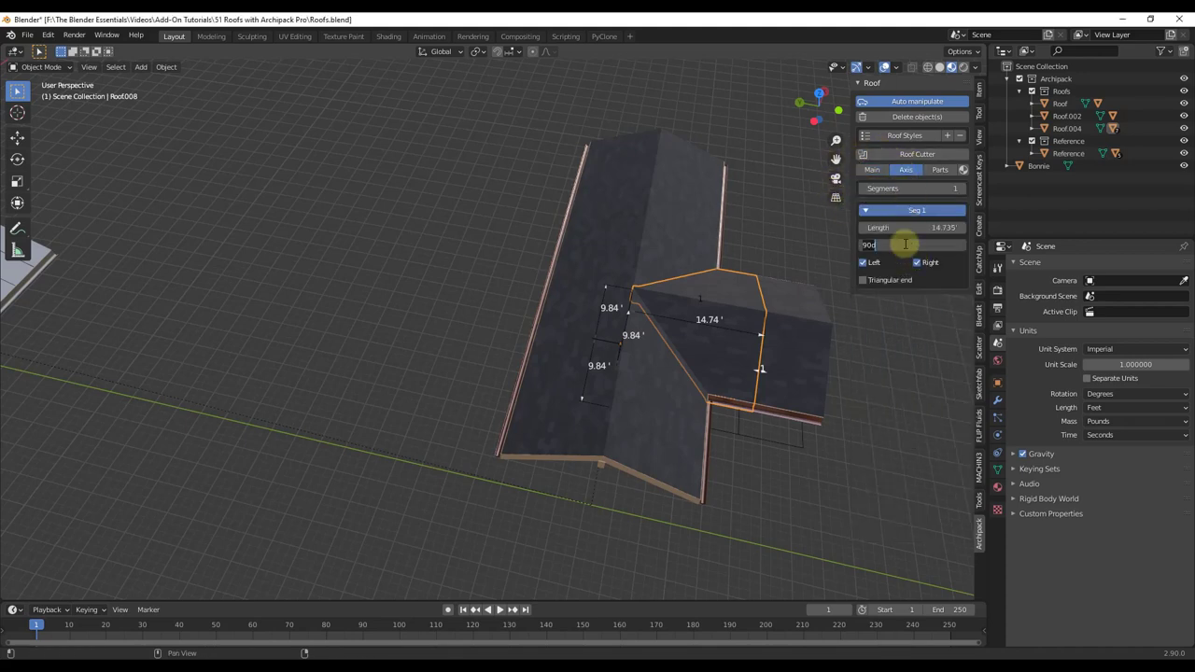
pyautogui.press('Return')
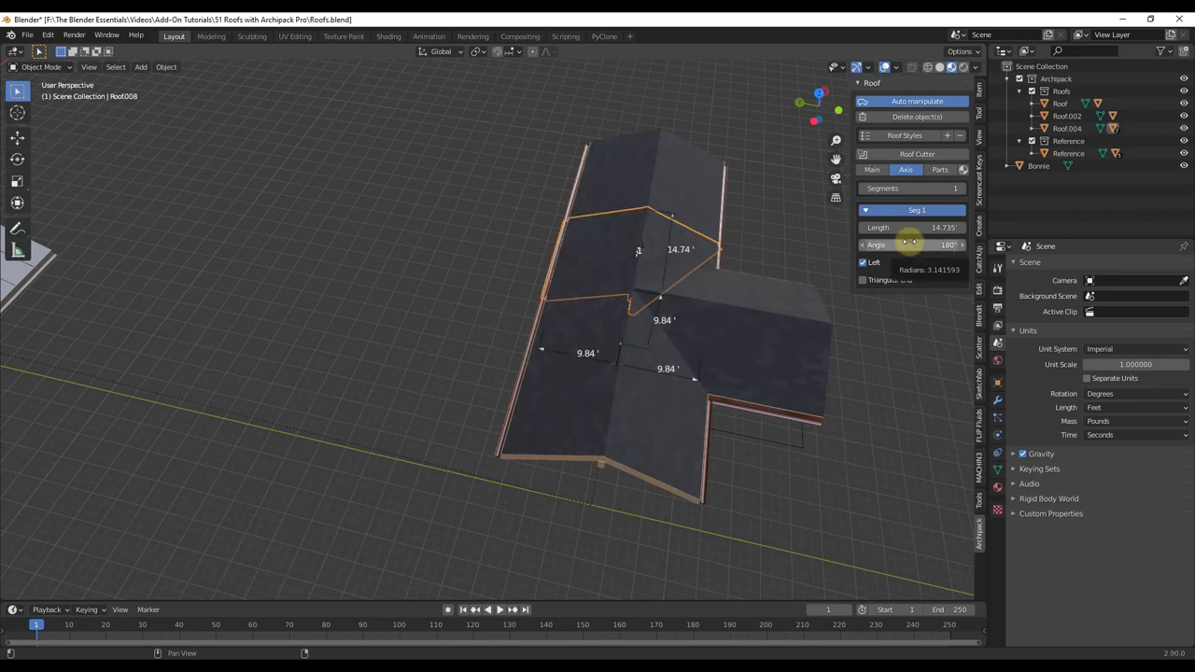
pyautogui.click(902, 245)
pyautogui.write('180d')
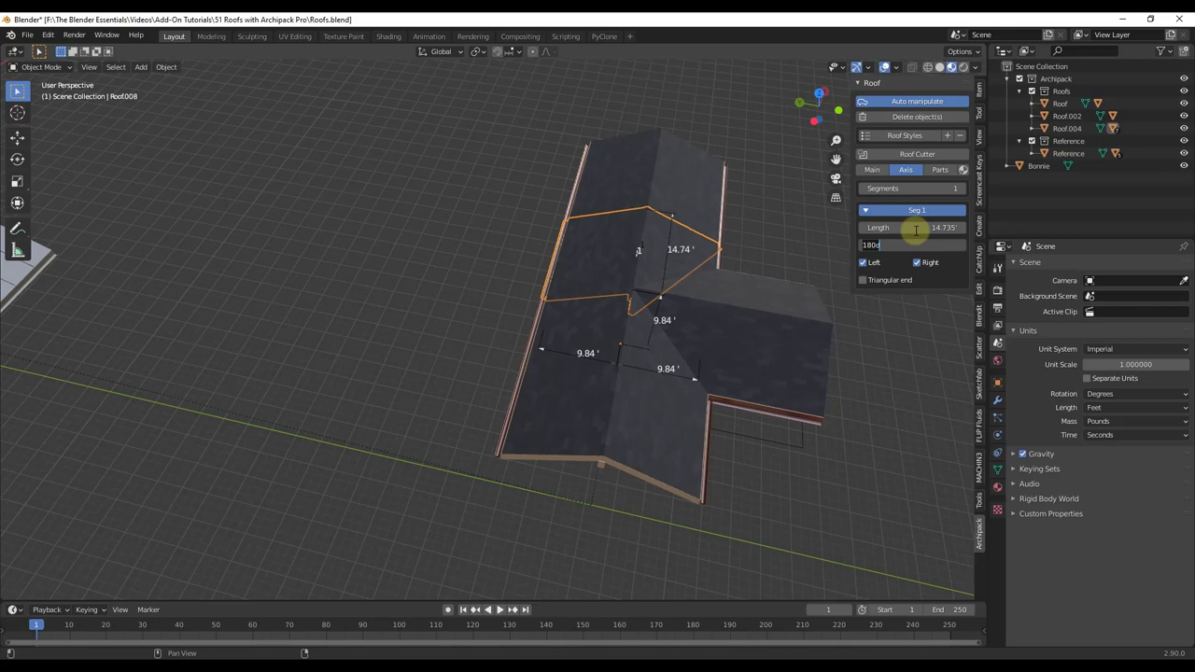
pyautogui.press('Return')
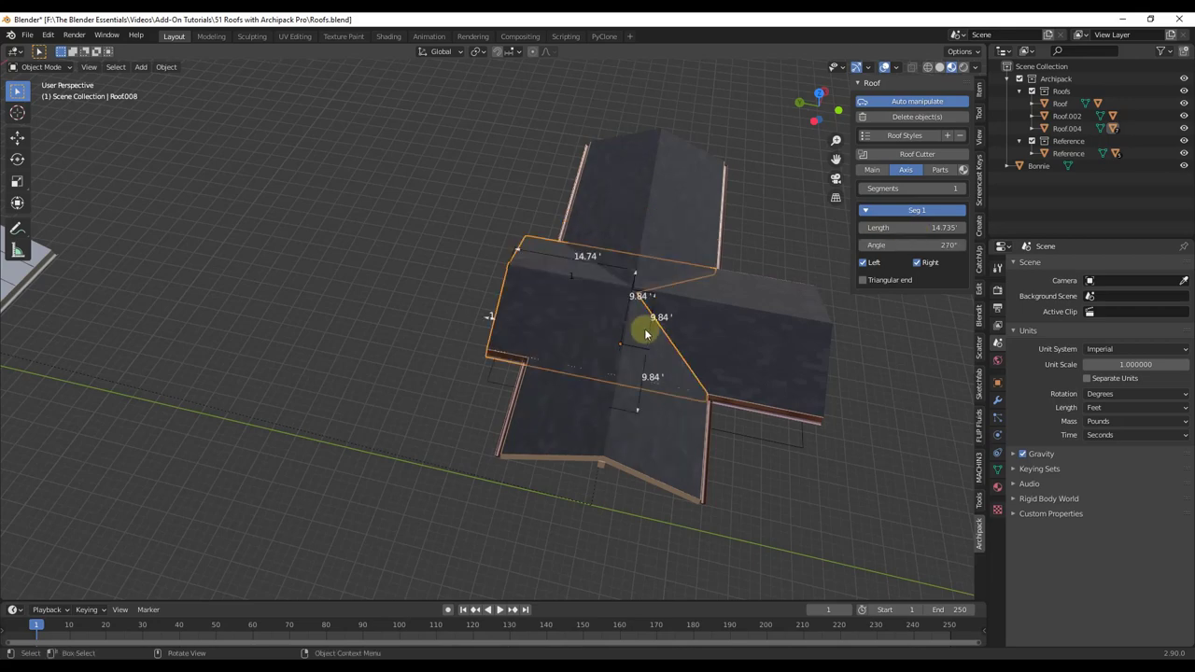
# Lengthen Roof.008 to about 19.47 feet
pyautogui.moveTo(648, 326); pyautogui.dragTo(514, 296, button='middle')
pyautogui.moveTo(420, 259); pyautogui.dragTo(334, 314)
pyautogui.scroll(-5, 334, 316)
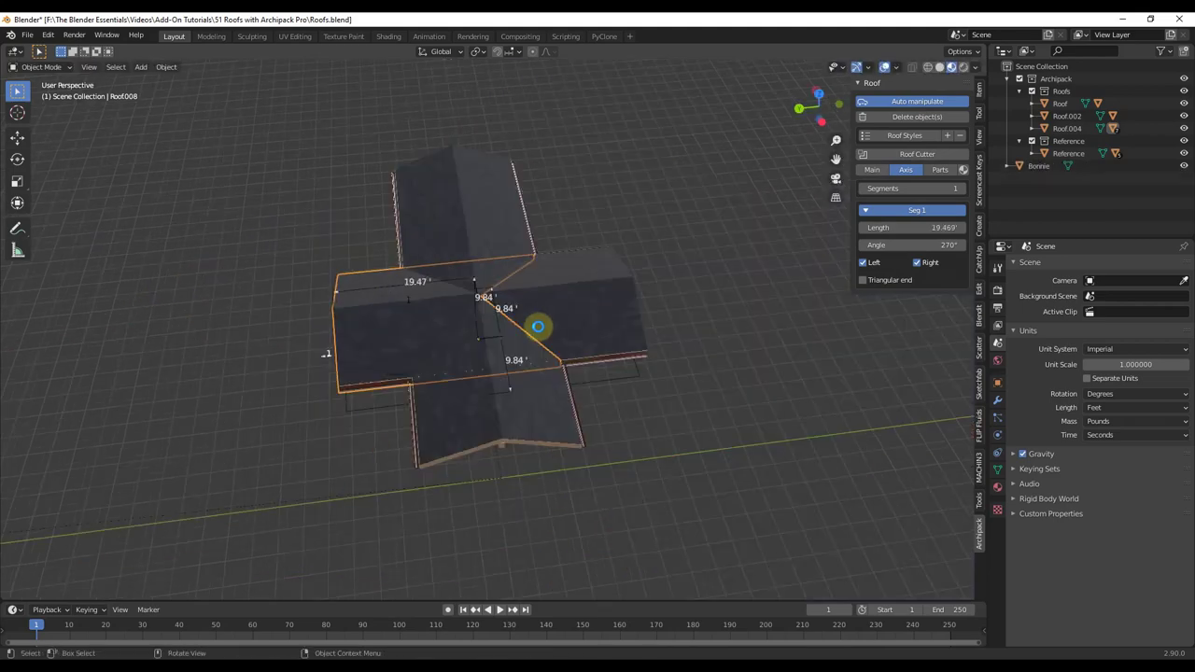
# Examine how the two child roofs join the dark parent roof from several angles, and clear the selection
pyautogui.moveTo(512, 357); pyautogui.dragTo(438, 283, button='middle')
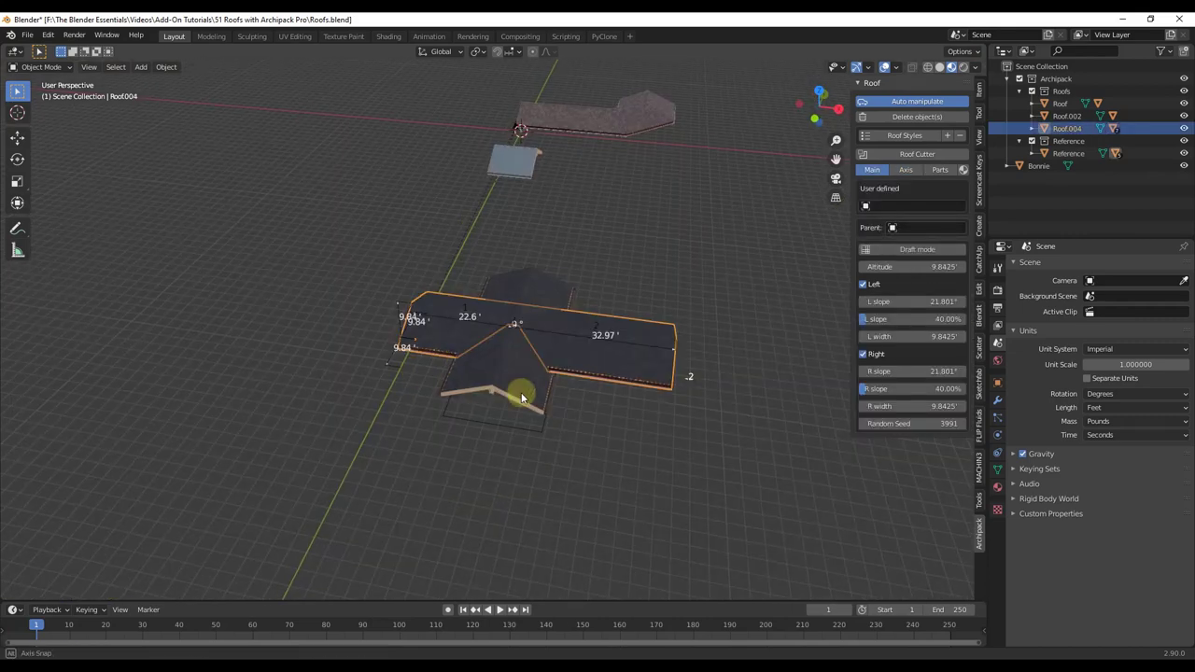
pyautogui.moveTo(523, 395); pyautogui.dragTo(80, 339, button='middle')
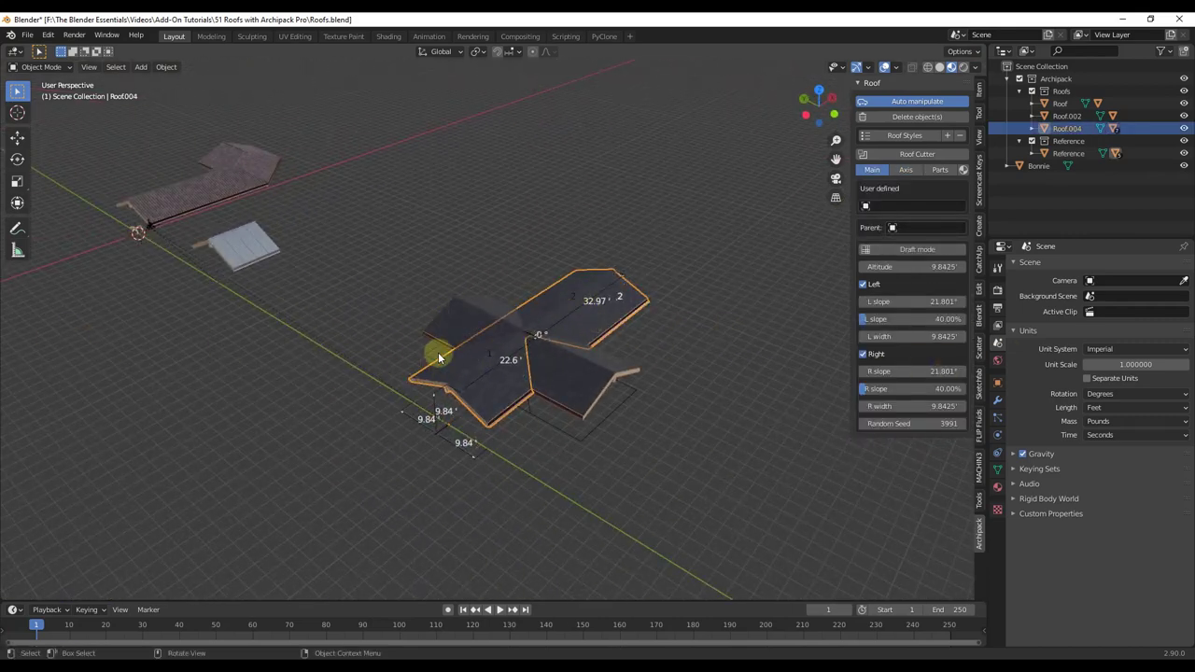
pyautogui.scroll(-5, 539, 373)
pyautogui.scroll(3, 635, 384)
pyautogui.moveTo(455, 376); pyautogui.dragTo(603, 333, button='middle')
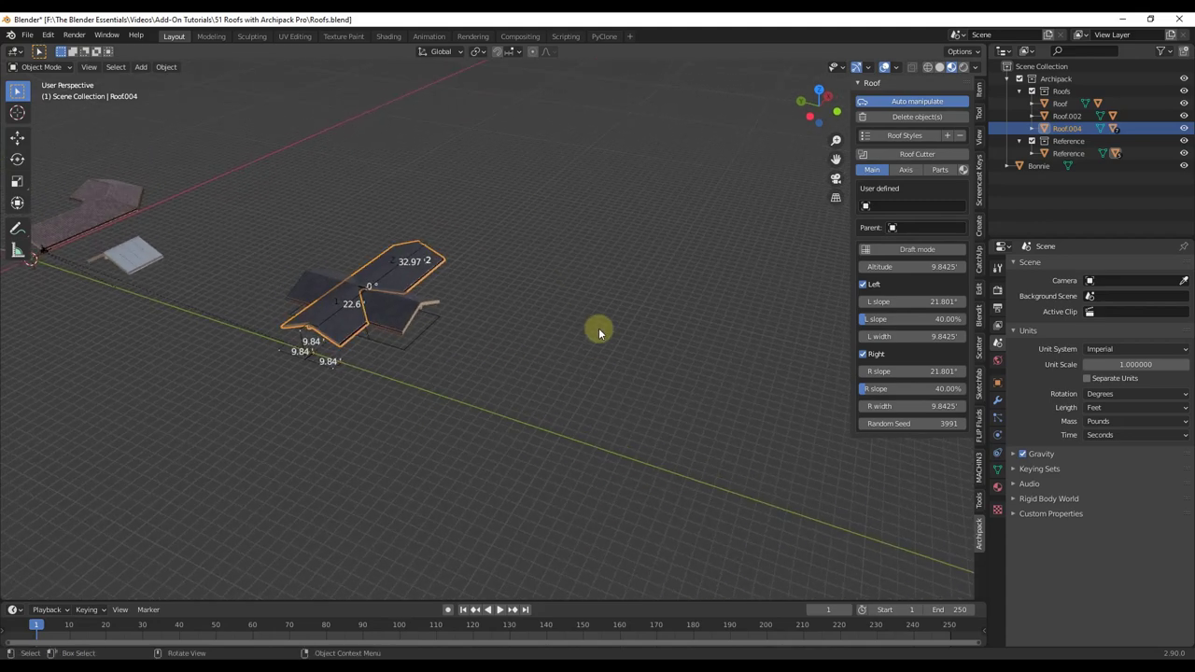
pyautogui.scroll(-3, 601, 333)
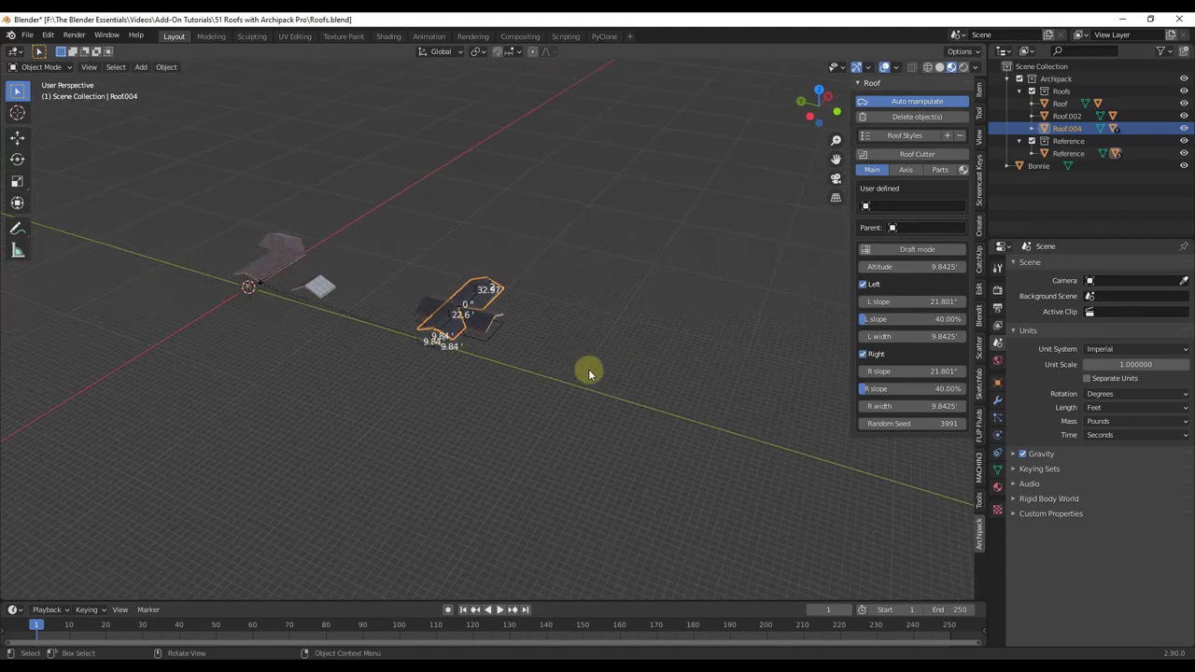
pyautogui.click(589, 369)
pyautogui.moveTo(583, 377)
pyautogui.mouseDown(button='middle')
pyautogui.moveTo(573, 345)
pyautogui.moveTo(602, 371)
pyautogui.moveTo(584, 362)
pyautogui.mouseUp(button='middle')
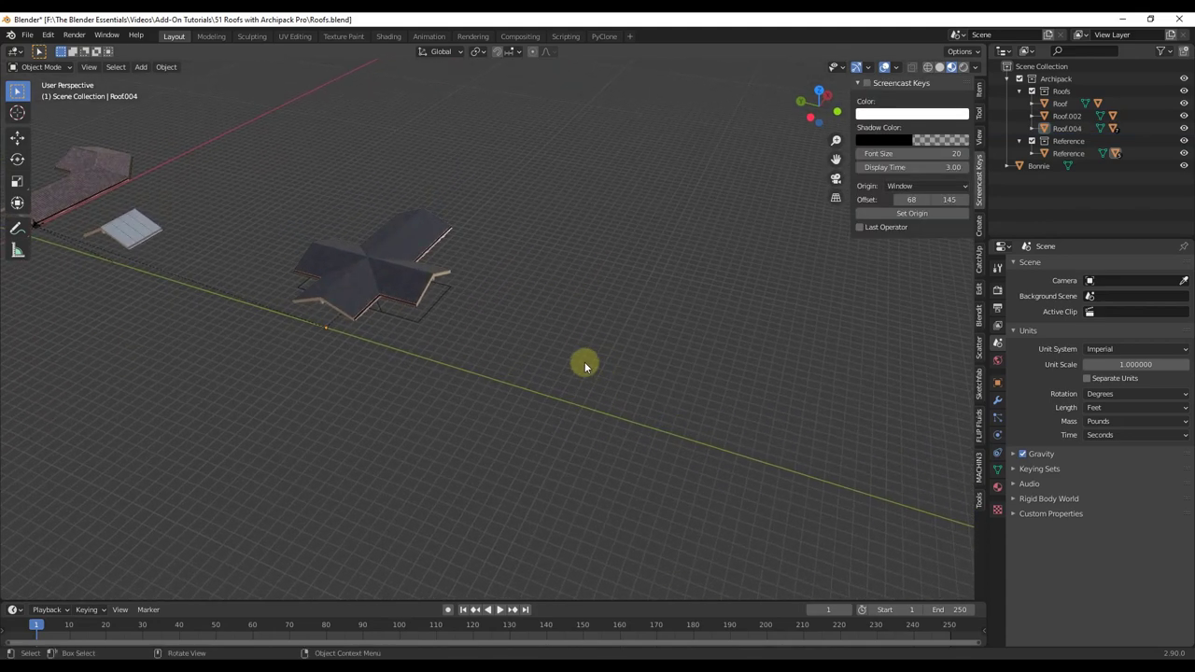
# Turn on snapping with a mix of snap target types
pyautogui.click(512, 53)
pyautogui.keyDown('shift'); pyautogui.click(481, 97); pyautogui.keyUp('shift')
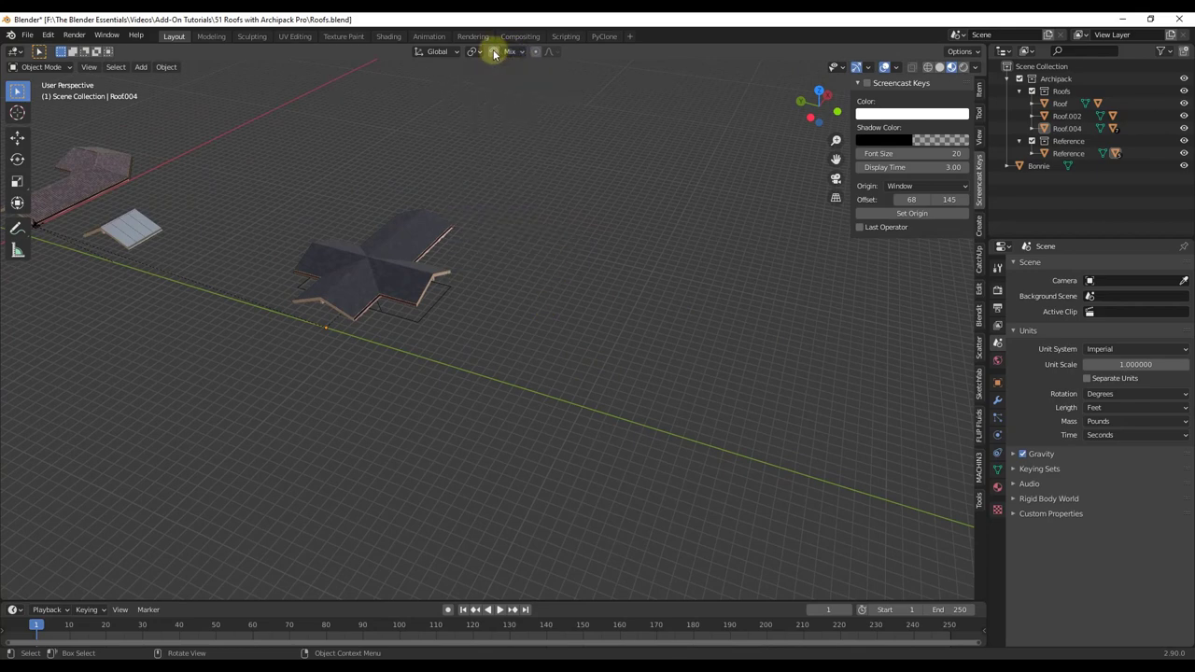
pyautogui.moveTo(514, 341); pyautogui.dragTo(539, 377, button='middle')
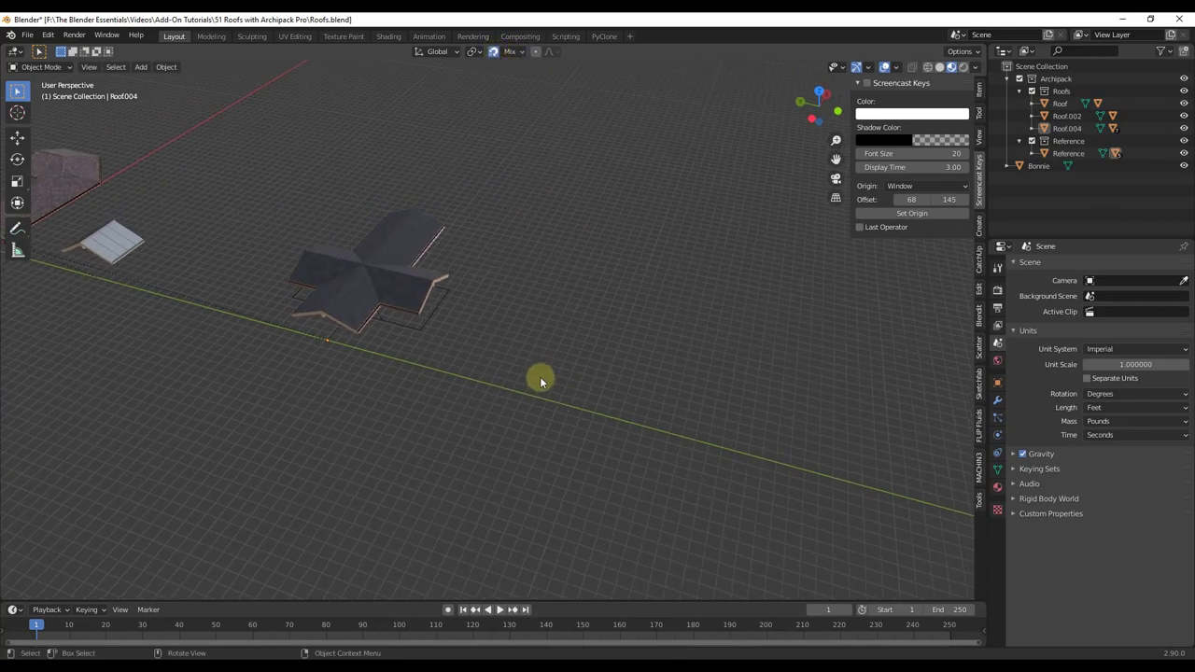
# Draw a closed square Archipack wall with four 31-foot sides beside the dark roofs, using the Inside 10x240 preset
pyautogui.hotkey('shift', 'a')
pyautogui.moveTo(538, 377)
pyautogui.moveTo(609, 569)
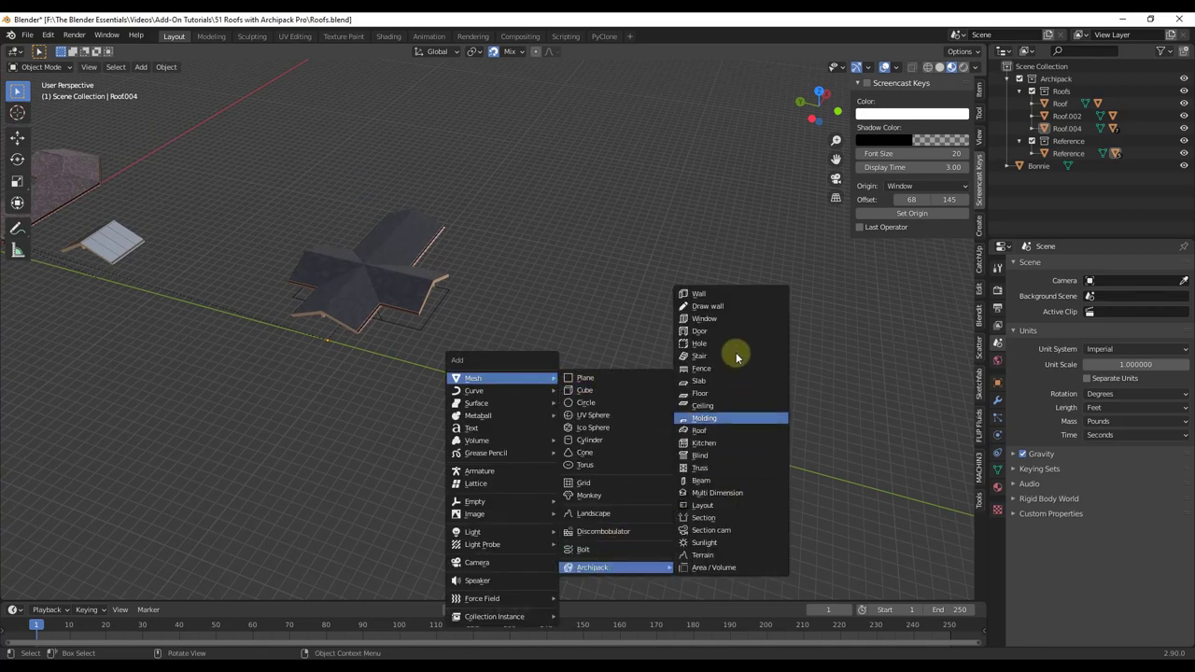
pyautogui.click(703, 305)
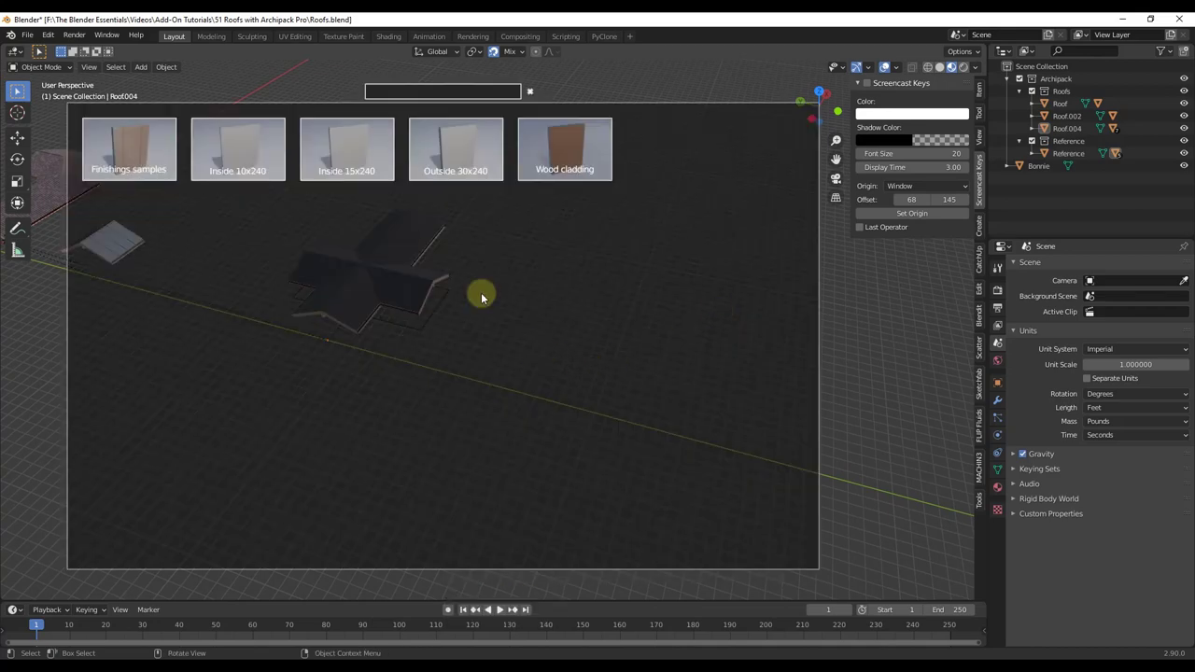
pyautogui.click(247, 145)
pyautogui.moveTo(495, 385)
pyautogui.mouseDown()
pyautogui.moveTo(555, 274)
pyautogui.moveTo(523, 256)
pyautogui.mouseUp()
pyautogui.scroll(7, 570, 283)
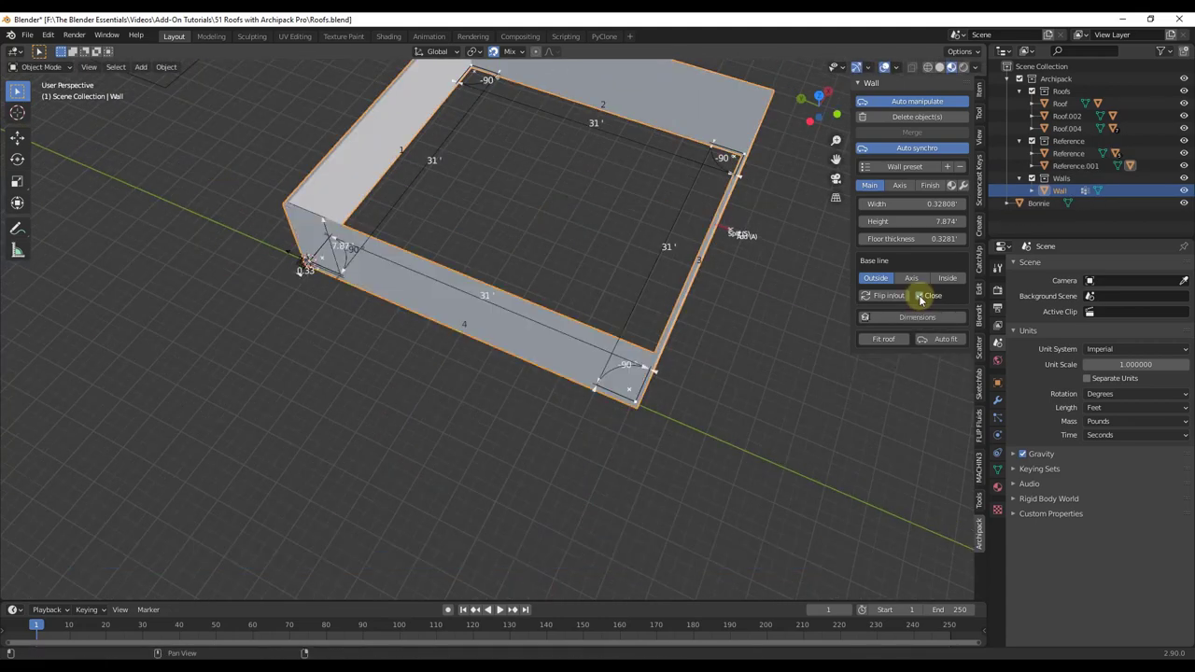
pyautogui.moveTo(708, 301); pyautogui.dragTo(629, 238, button='middle')
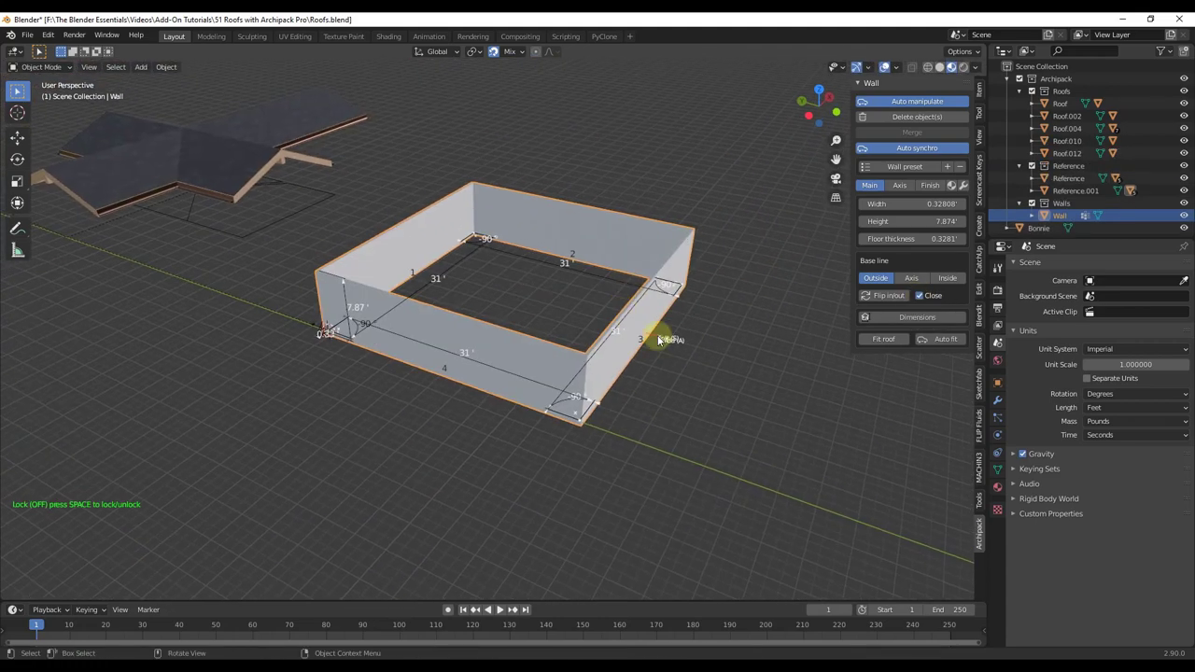
pyautogui.rightClick(771, 324)
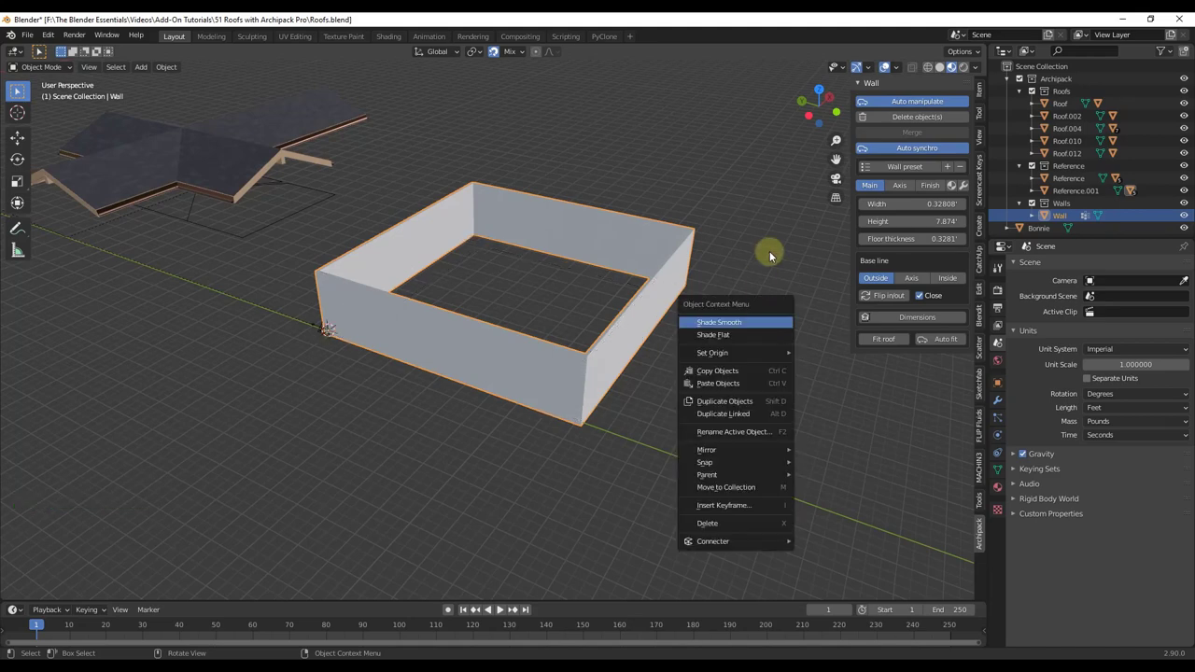
pyautogui.click(654, 285)
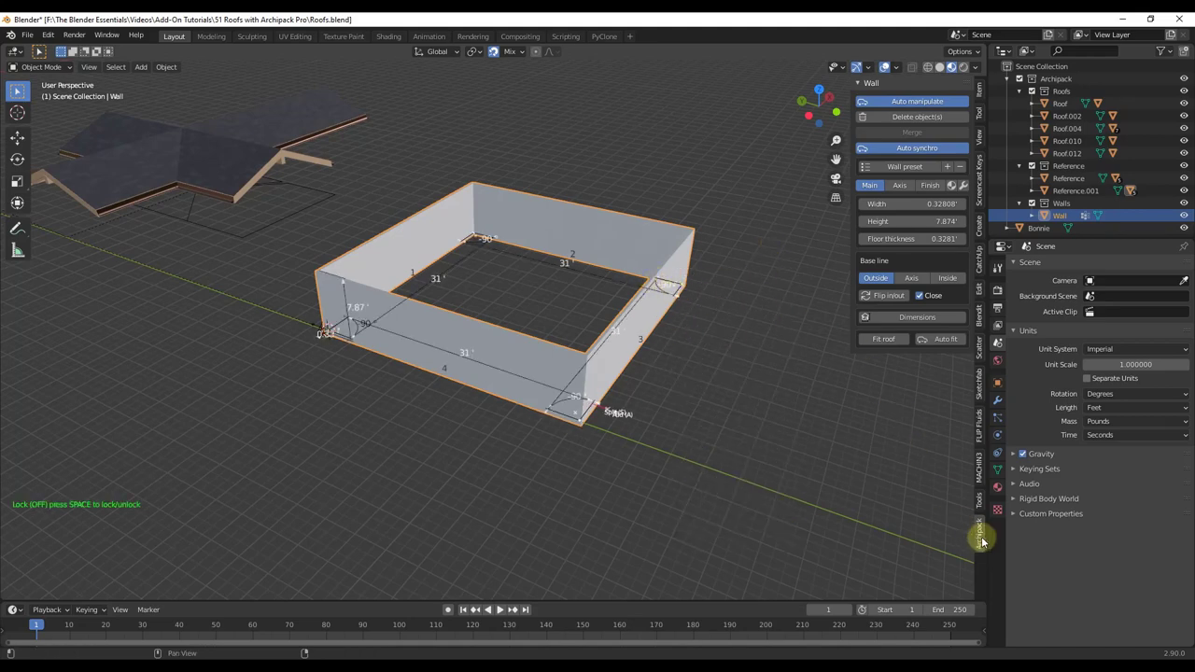
# Generate a Square-preset roof from the wall with a 3.2808-foot overflow
pyautogui.click(962, 184)
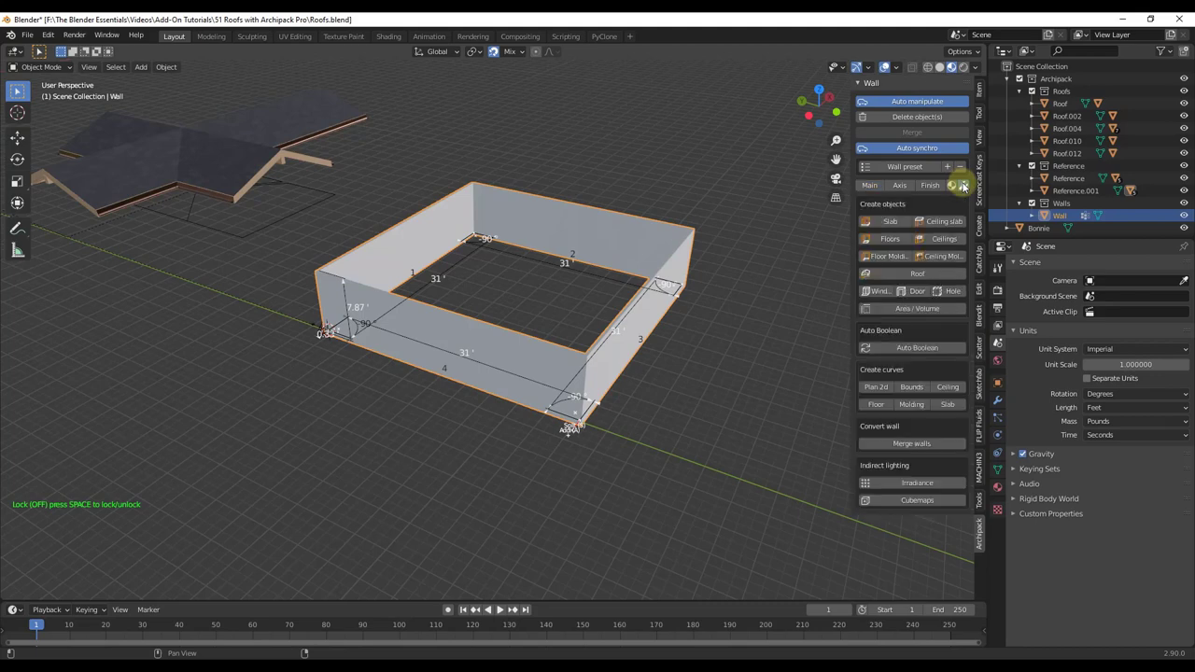
pyautogui.click(911, 276)
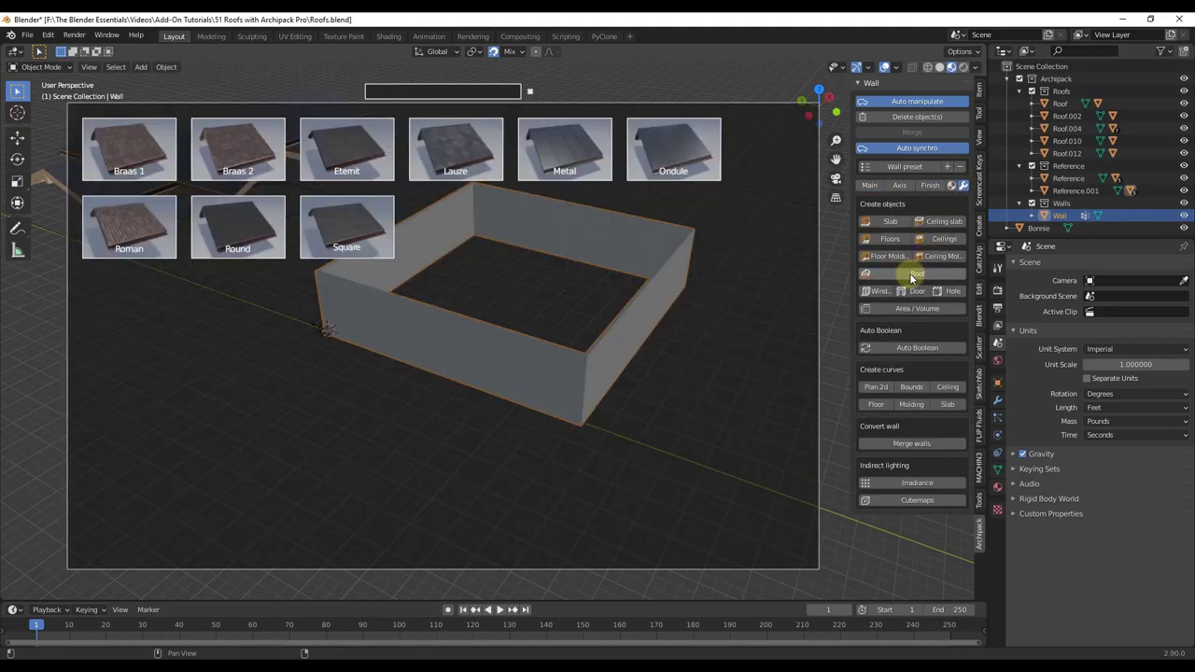
pyautogui.click(338, 220)
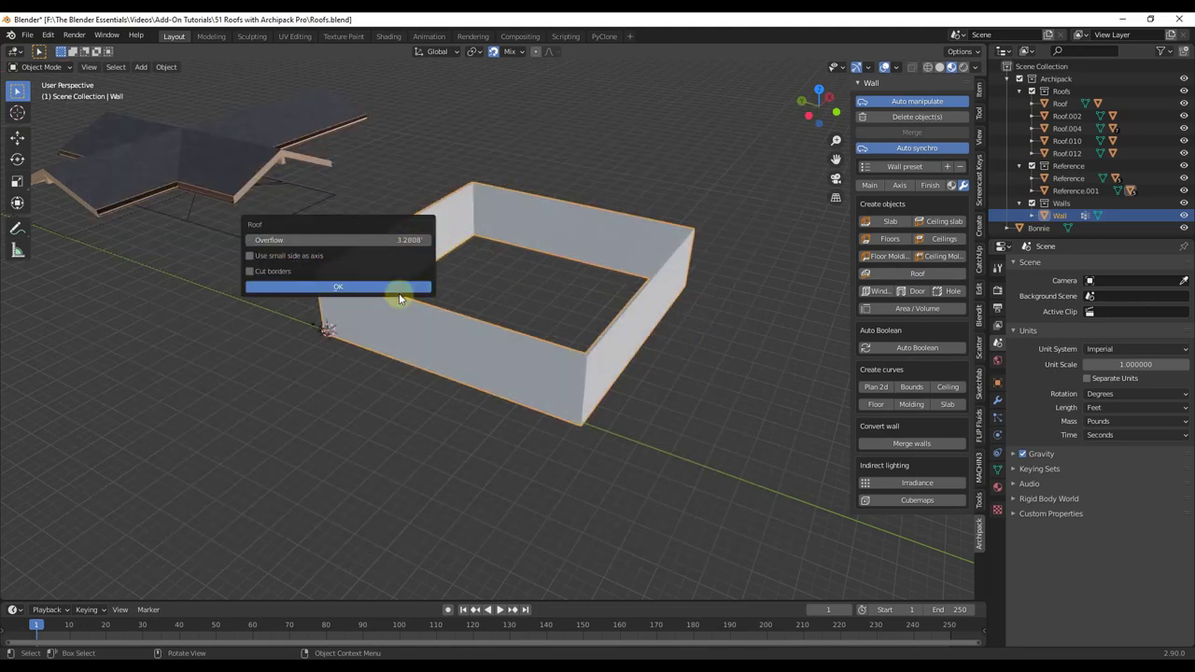
pyautogui.click(339, 288)
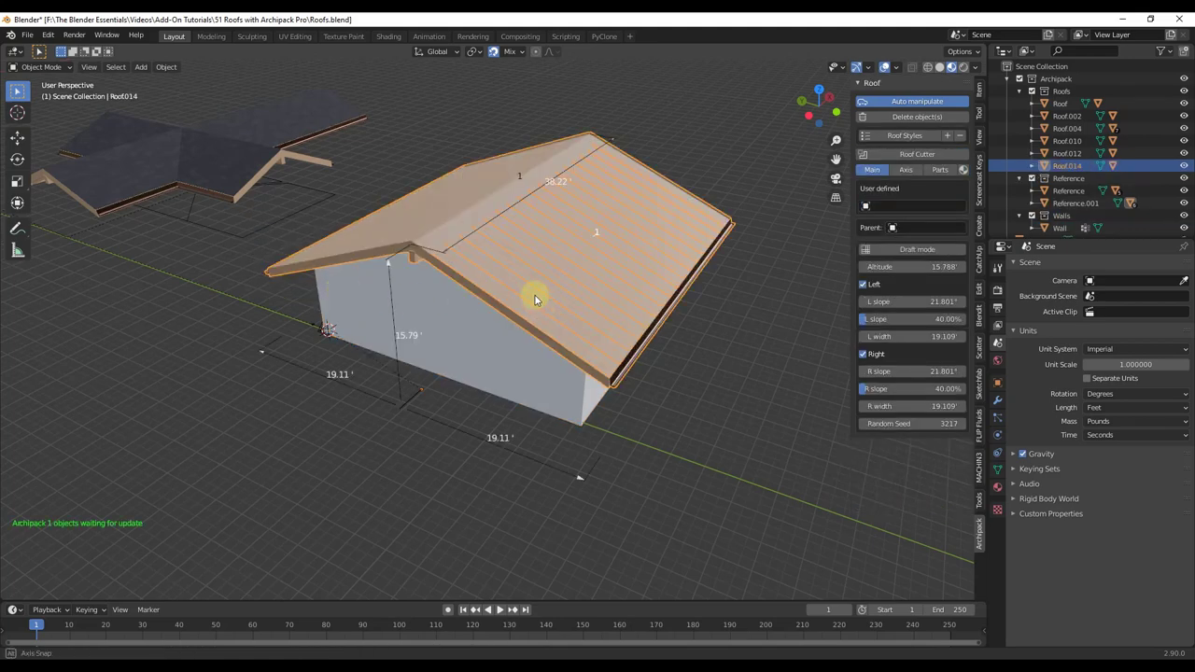
pyautogui.moveTo(536, 296); pyautogui.dragTo(512, 261, button='middle')
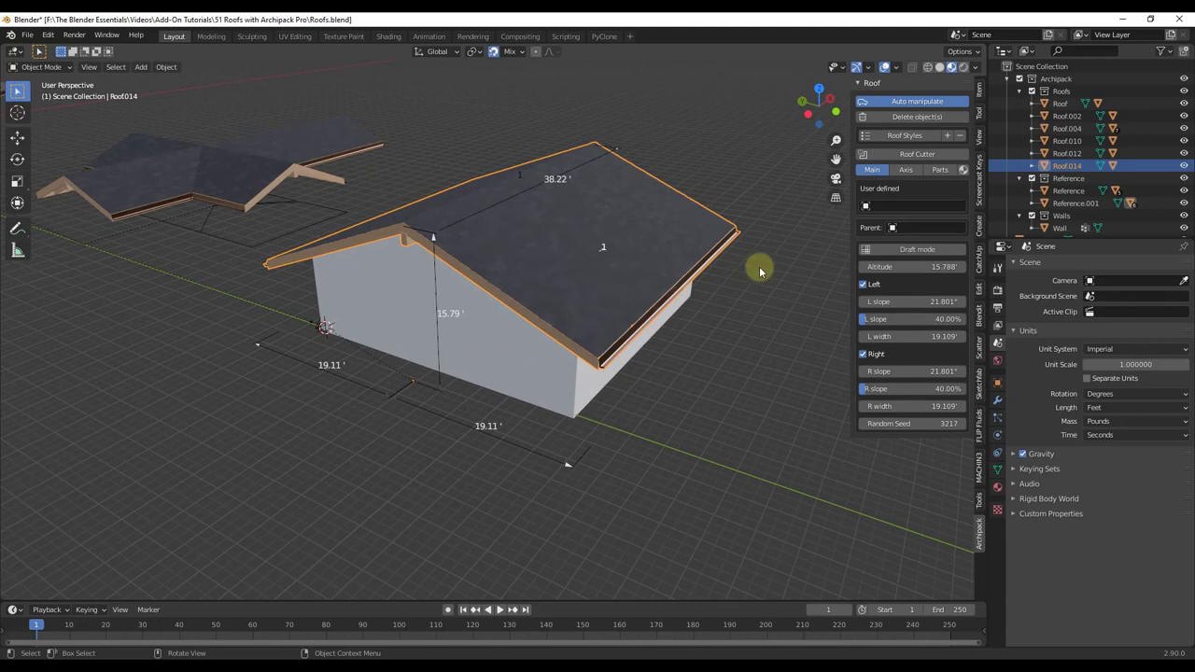
pyautogui.moveTo(431, 252); pyautogui.dragTo(402, 170, button='middle')
pyautogui.scroll(-5, 435, 200)
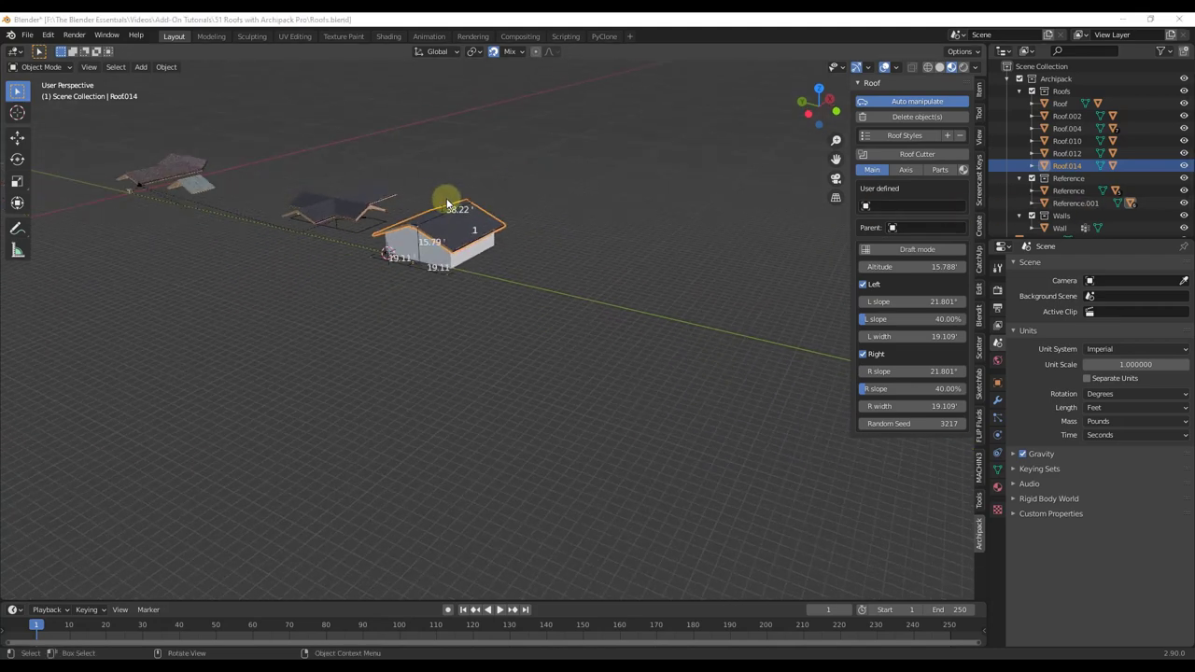
# Add a Line curve and move it about -96 feet along Y, clear of the walled house
pyautogui.moveTo(622, 256); pyautogui.dragTo(709, 336, button='middle')
pyautogui.scroll(3, 564, 219)
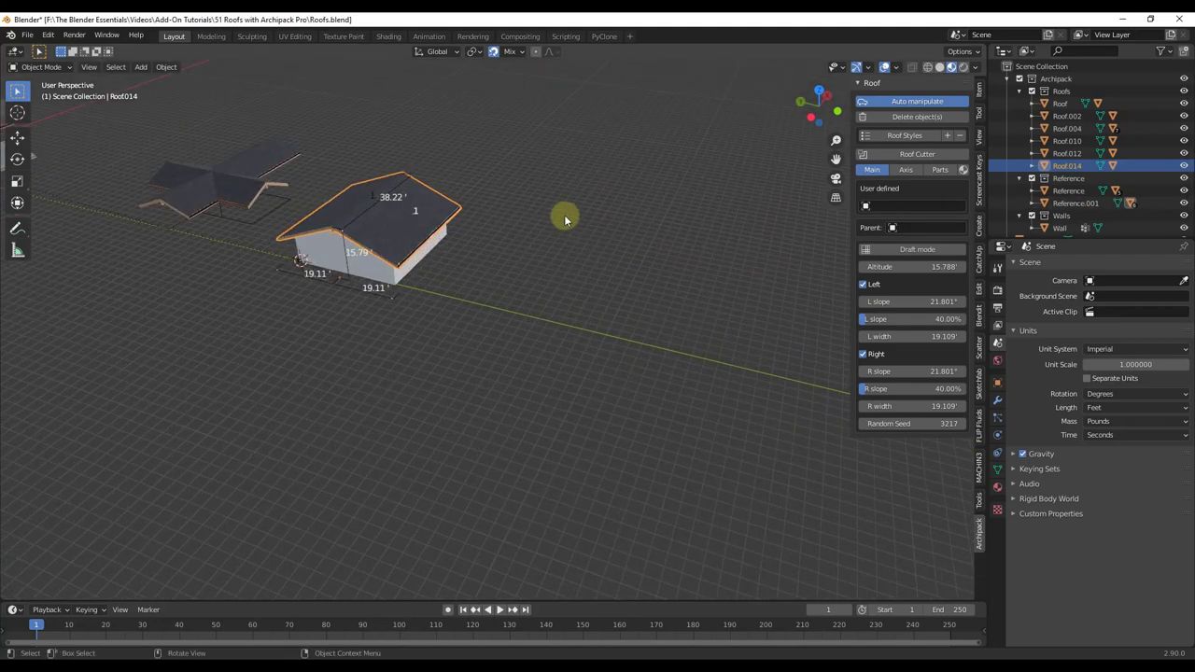
pyautogui.scroll(-2, 466, 248)
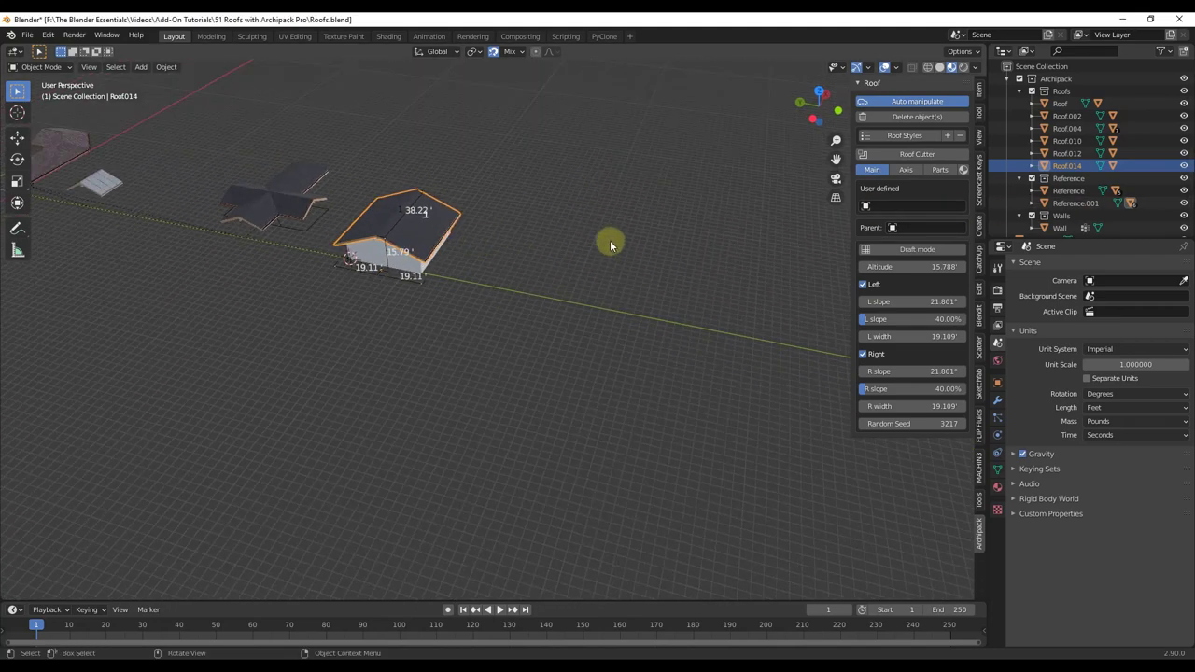
pyautogui.moveTo(611, 244); pyautogui.dragTo(570, 253, button='middle')
pyautogui.scroll(2, 553, 276)
pyautogui.hotkey('shift', 'a')
pyautogui.moveTo(546, 258)
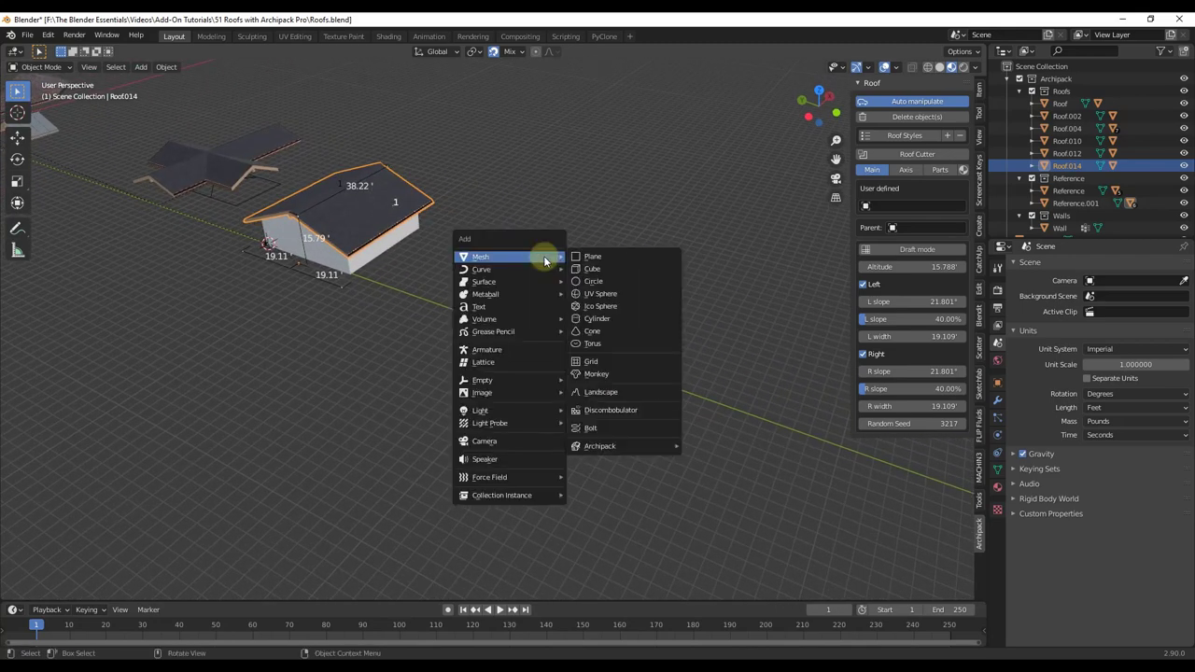
pyautogui.moveTo(515, 269)
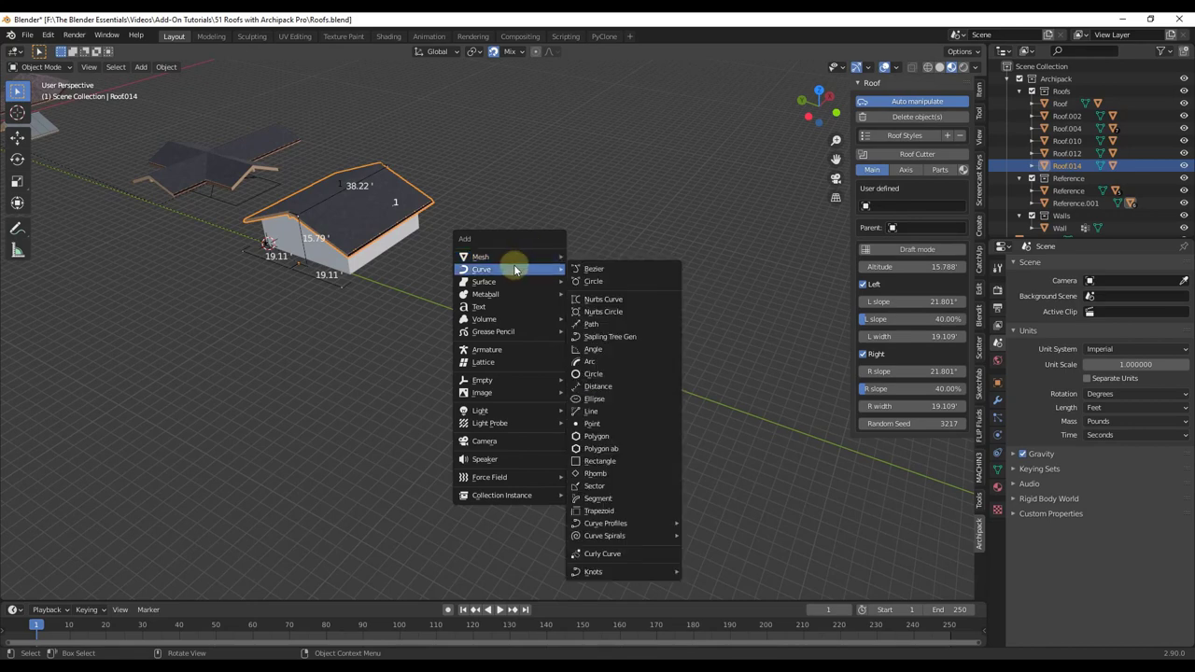
pyautogui.click(607, 411)
pyautogui.scroll(-2, 317, 243)
pyautogui.press('g')
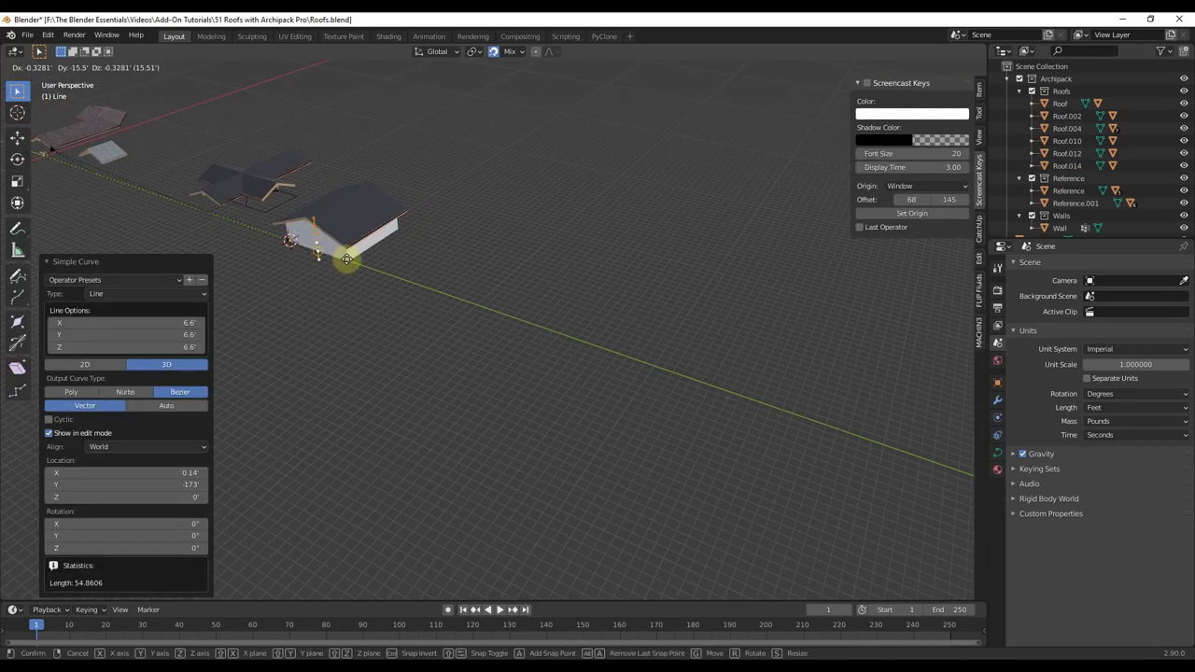
pyautogui.press('y')
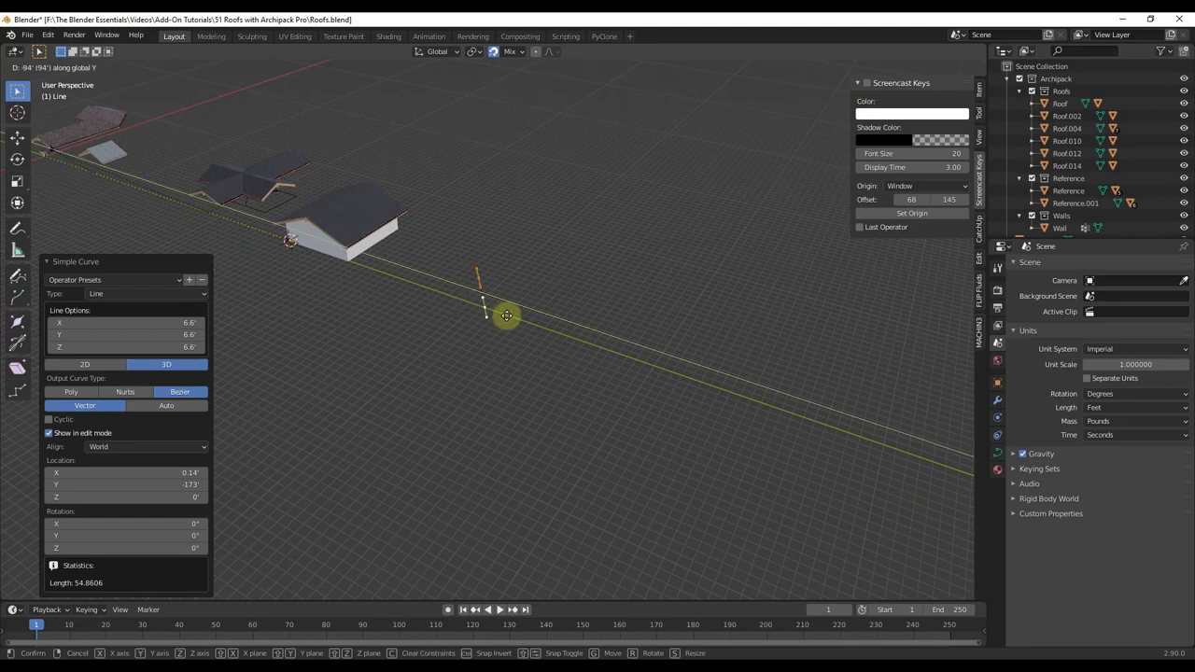
pyautogui.click(506, 315)
# Flatten the line by scaling it to 0 along Z and raise it about 6 feet in a side view
pyautogui.moveTo(506, 316); pyautogui.dragTo(723, 99, button='middle')
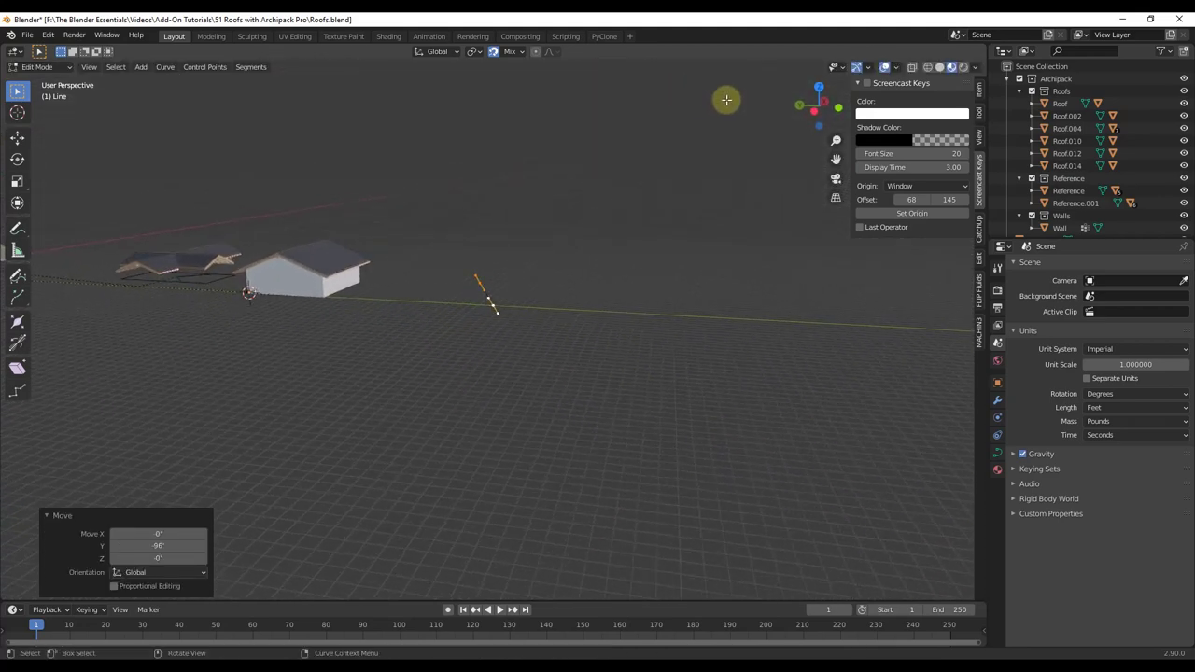
pyautogui.click(815, 111)
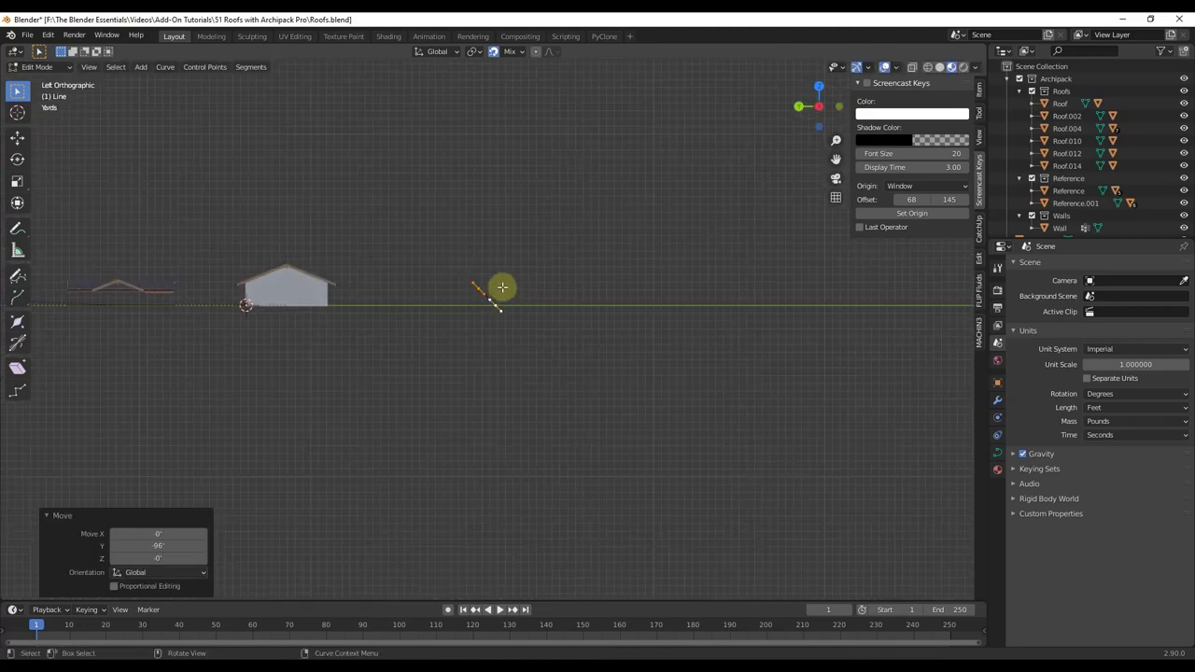
pyautogui.press('s')
pyautogui.press('z')
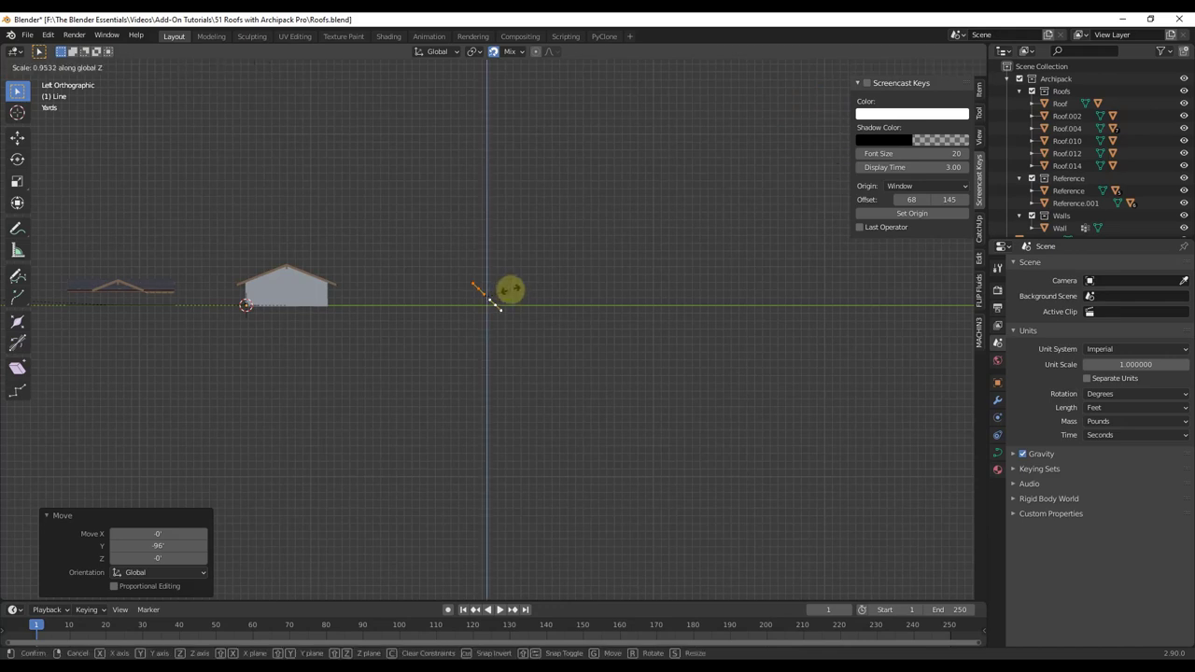
pyautogui.press('Return')
pyautogui.scroll(5, 509, 290)
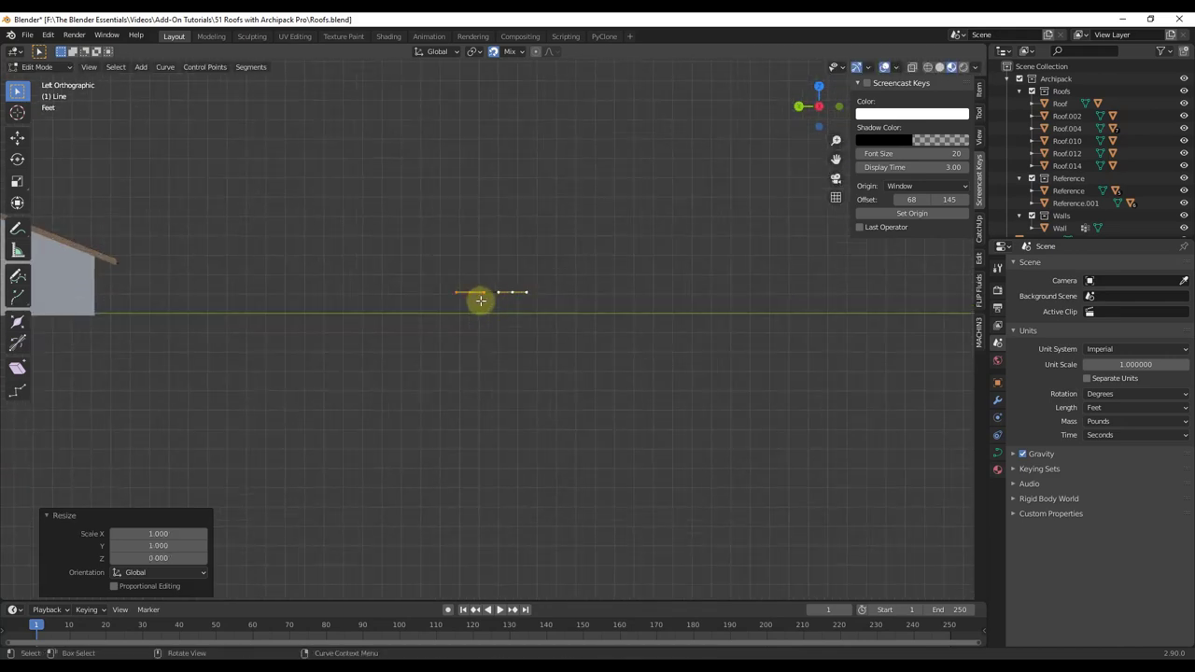
pyautogui.press('g')
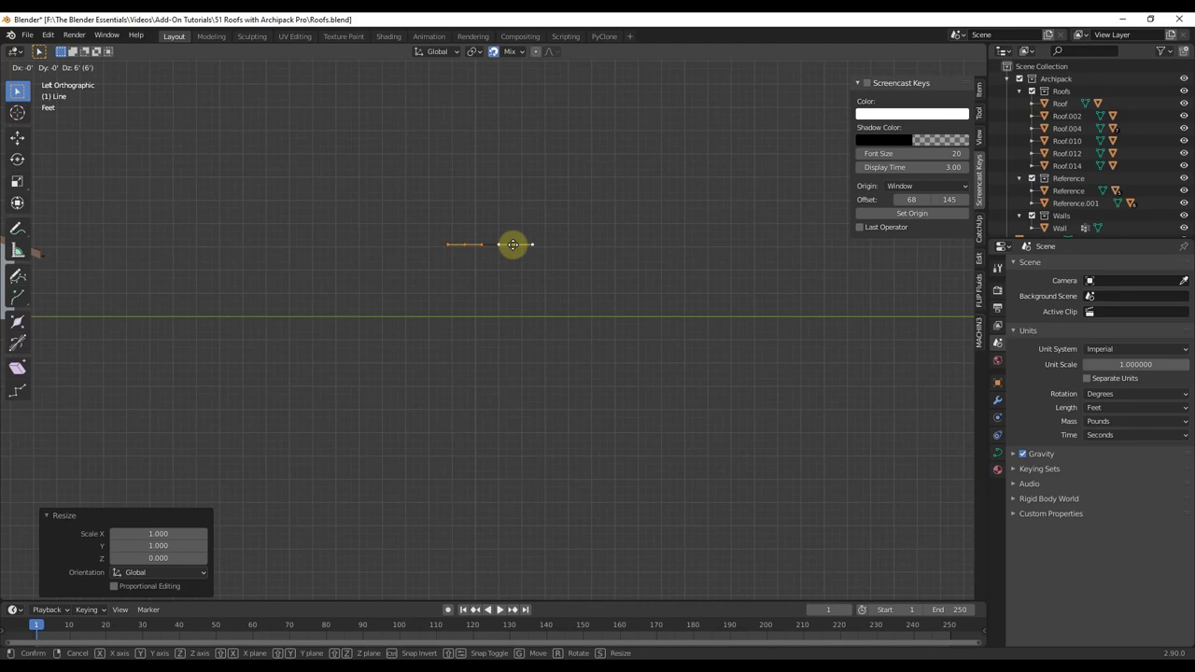
pyautogui.click(514, 244)
# Stretch the line's free end in top view into a first outline edge about 42.6 feet long, running roughly along X
pyautogui.moveTo(779, 107); pyautogui.dragTo(494, 242)
pyautogui.press('g')
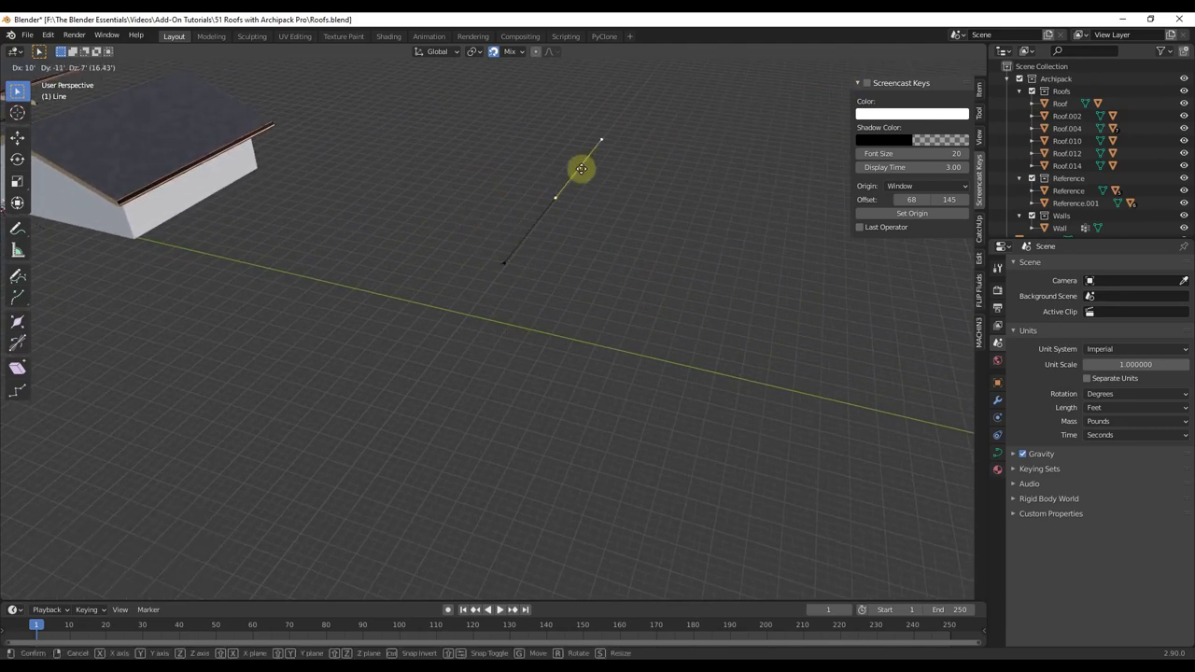
pyautogui.rightClick(581, 168)
pyautogui.press('KP_7')
pyautogui.press('g')
pyautogui.click(715, 273)
pyautogui.press('g')
pyautogui.click(714, 292)
# Extrude four more outline edges from the end point: about 23 feet in -Y, 24 feet in +X, 22 feet in -Y and 38 feet in -X
pyautogui.press('e')
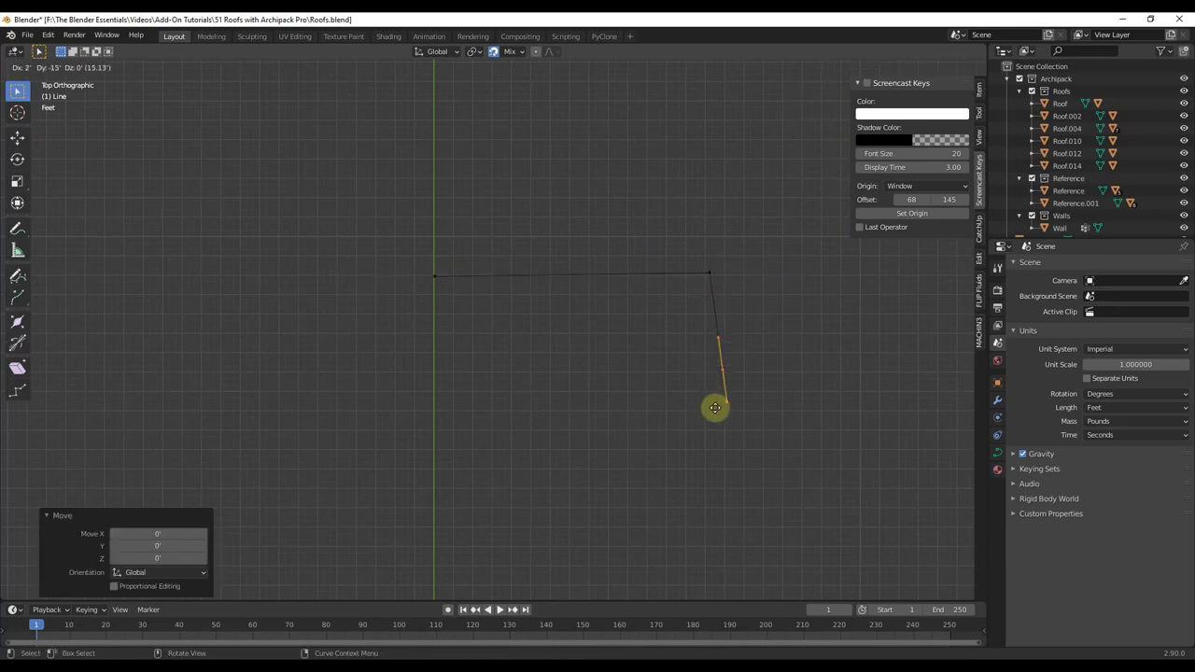
pyautogui.click(721, 430)
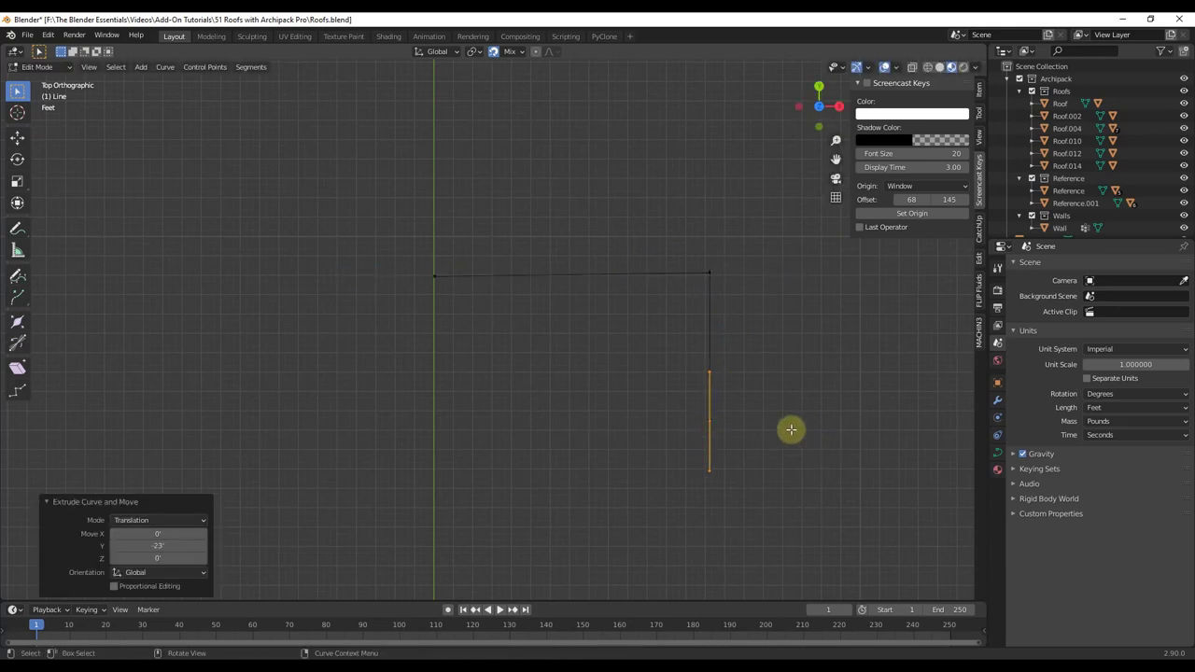
pyautogui.press('e')
pyautogui.click(876, 418)
pyautogui.press('e')
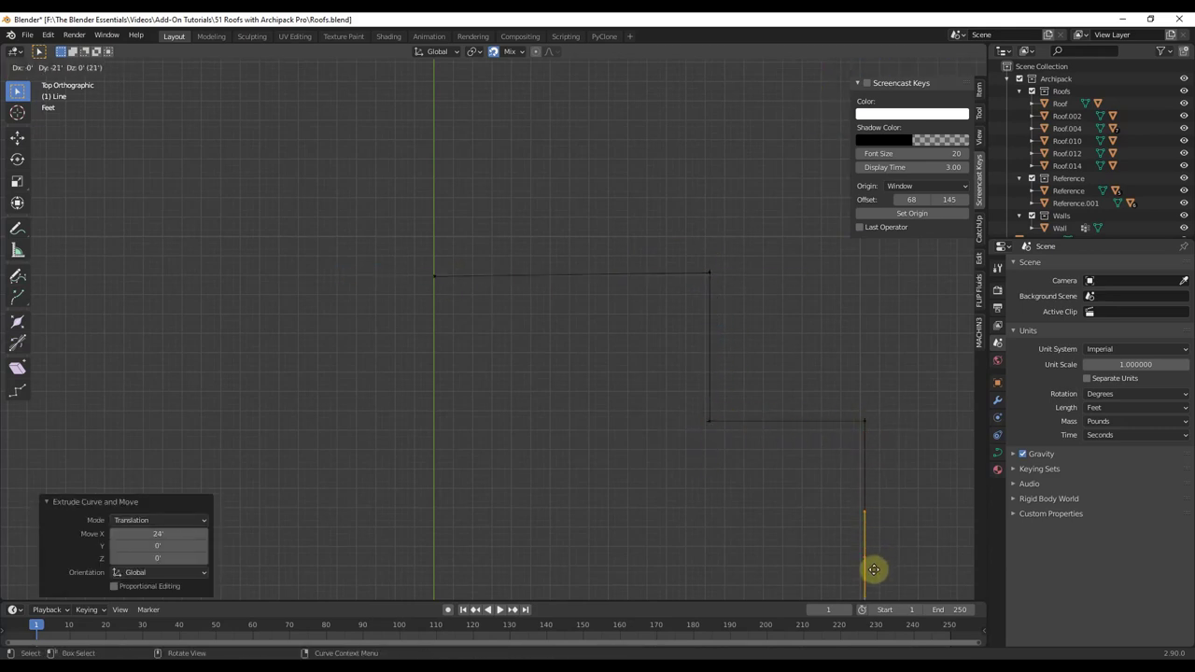
pyautogui.click(866, 564)
pyautogui.press('e')
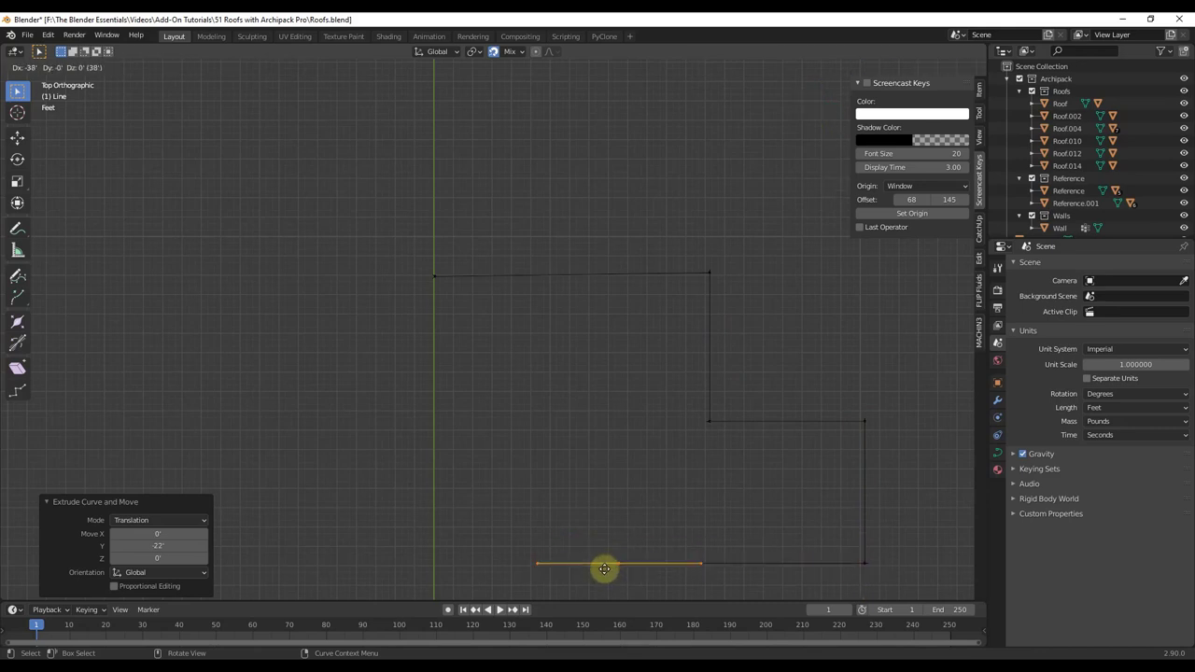
pyautogui.click(612, 566)
# Finish the outline with edges of about 18 feet in -Y, 27 feet in -X and 62.4 feet back to the start point, and return to Object Mode
pyautogui.scroll(-3, 793, 394)
pyautogui.press('e')
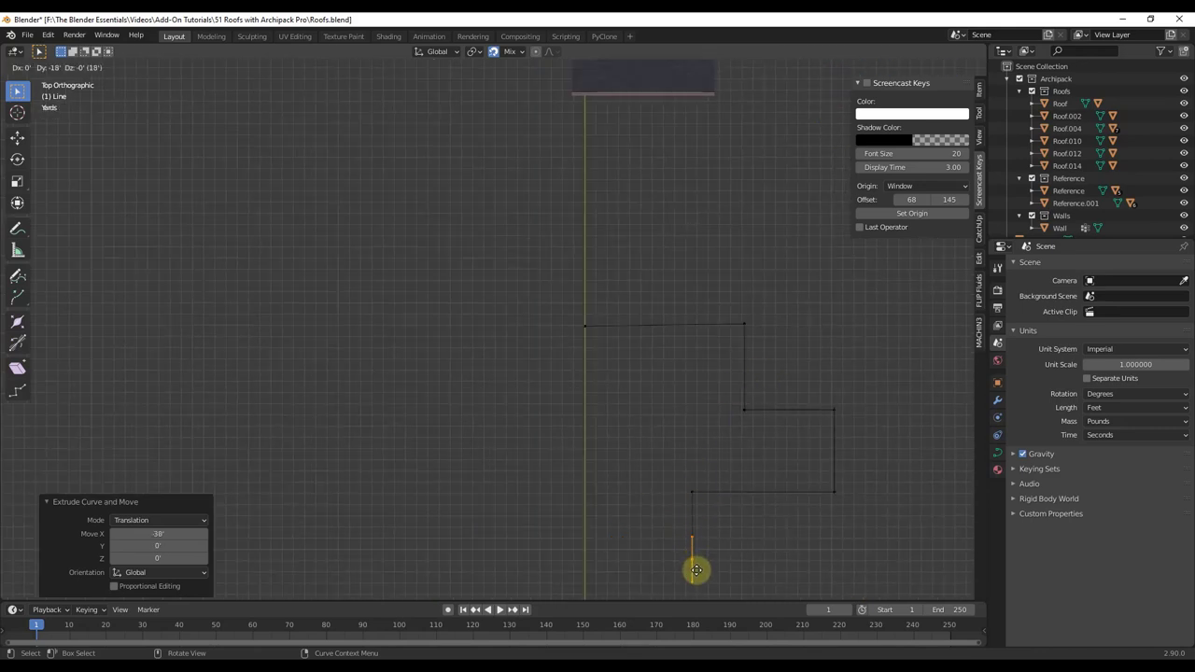
pyautogui.click(692, 568)
pyautogui.press('e')
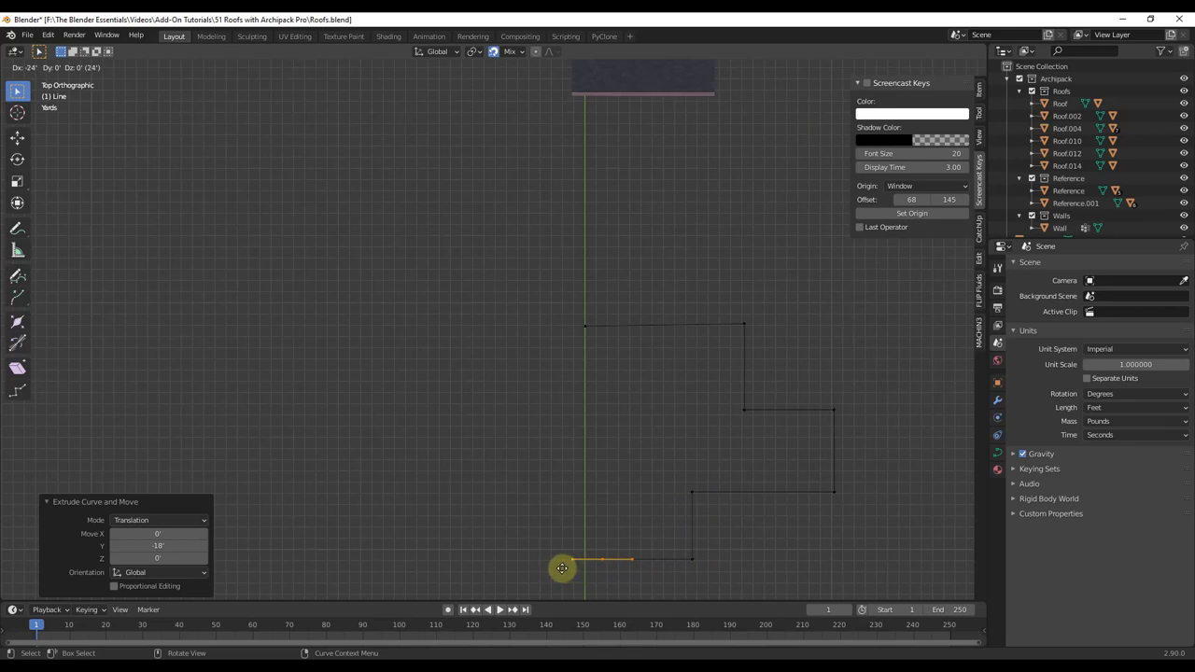
pyautogui.click(552, 566)
pyautogui.press('e')
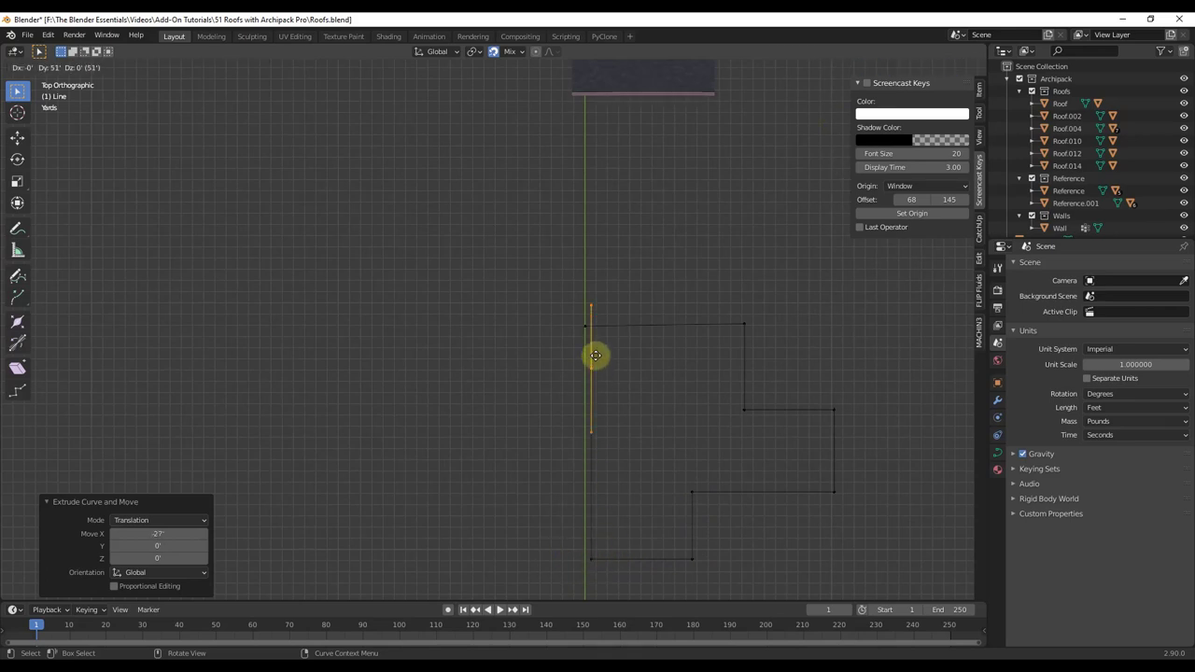
pyautogui.click(588, 326)
pyautogui.moveTo(592, 378); pyautogui.dragTo(662, 344, button='middle')
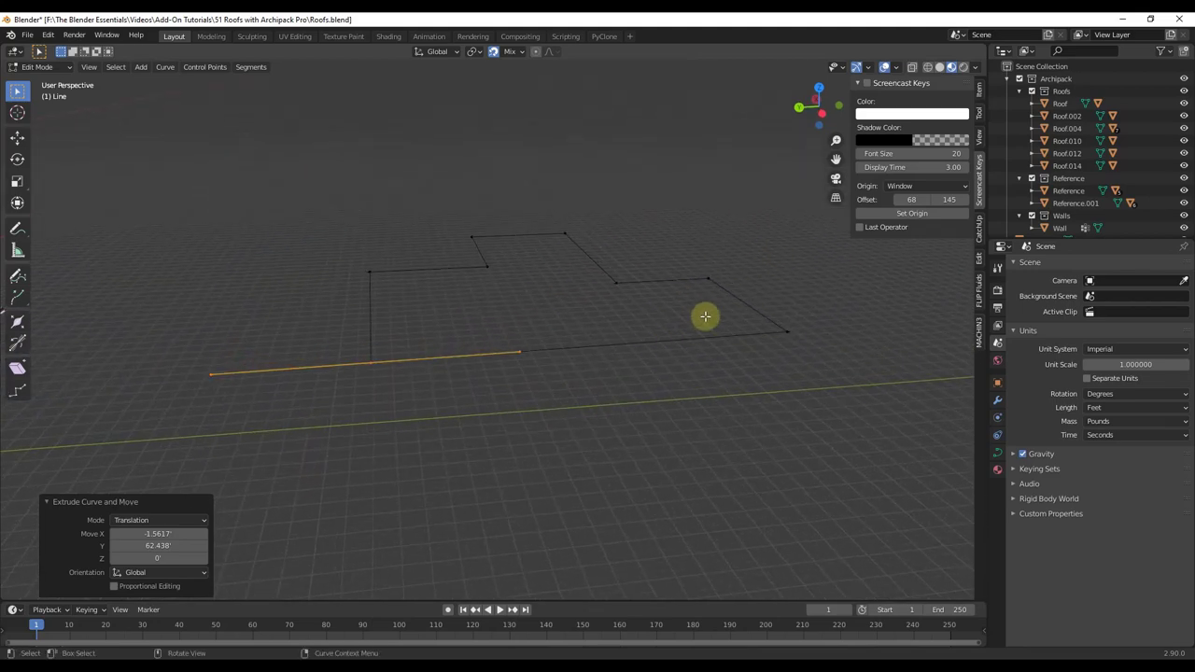
pyautogui.press('Tab')
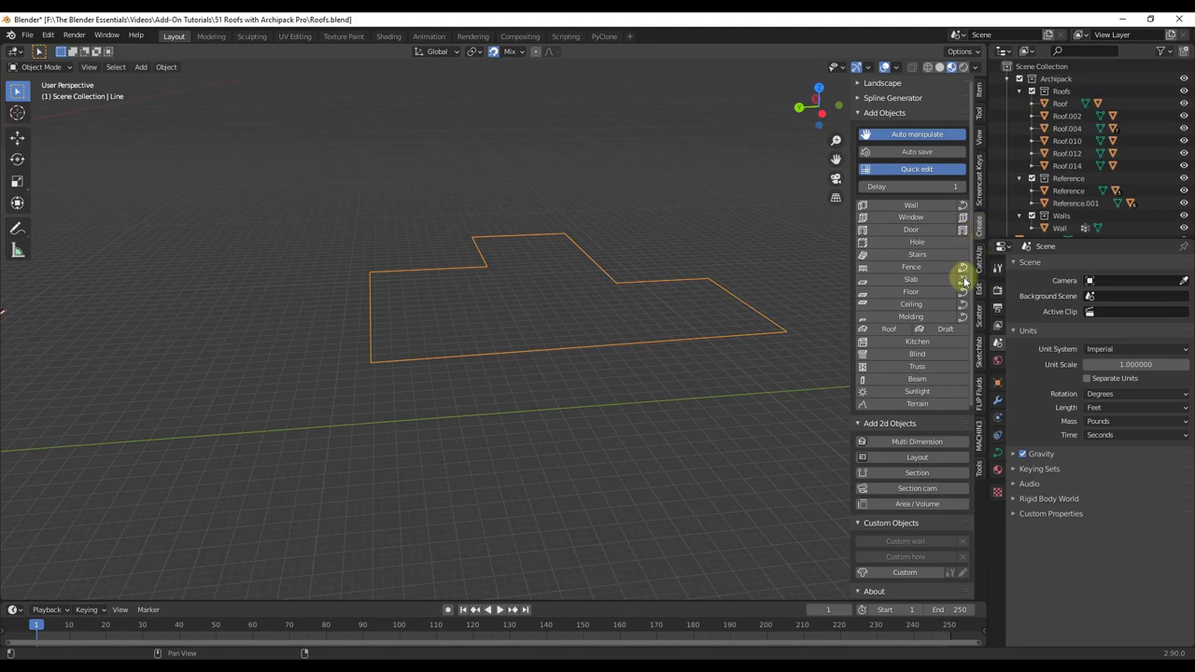
# Add an Archipack roof draft to the scene
pyautogui.click(944, 331)
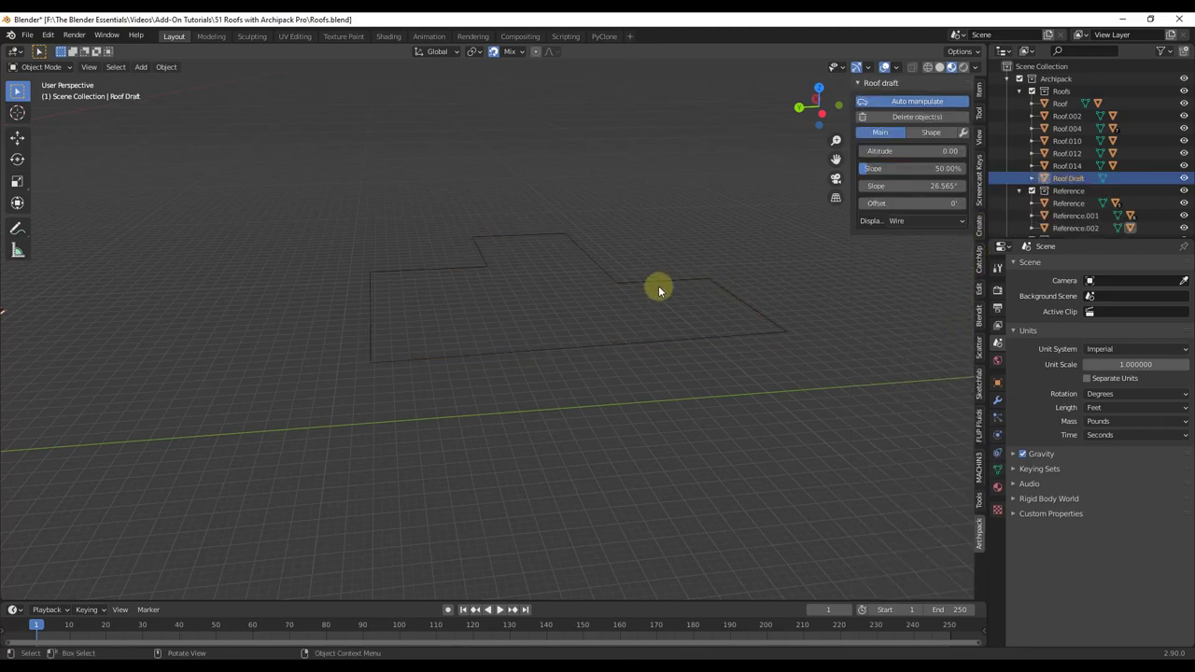
pyautogui.scroll(-5, 648, 285)
pyautogui.scroll(5, 354, 341)
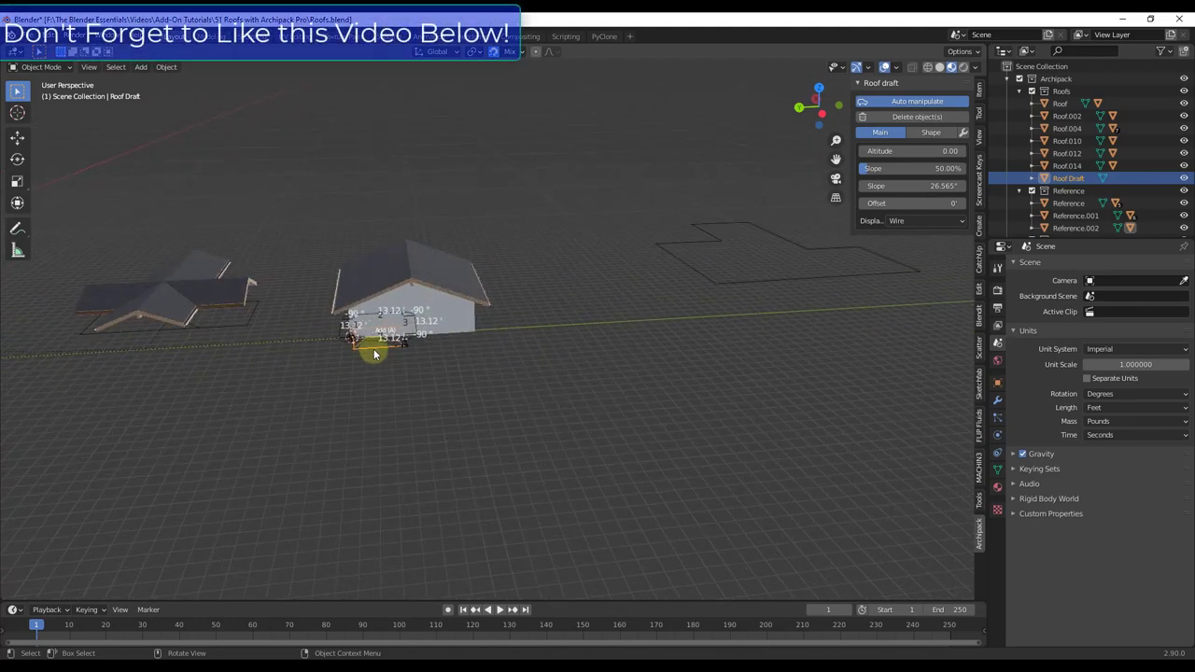
pyautogui.scroll(-4, 315, 321)
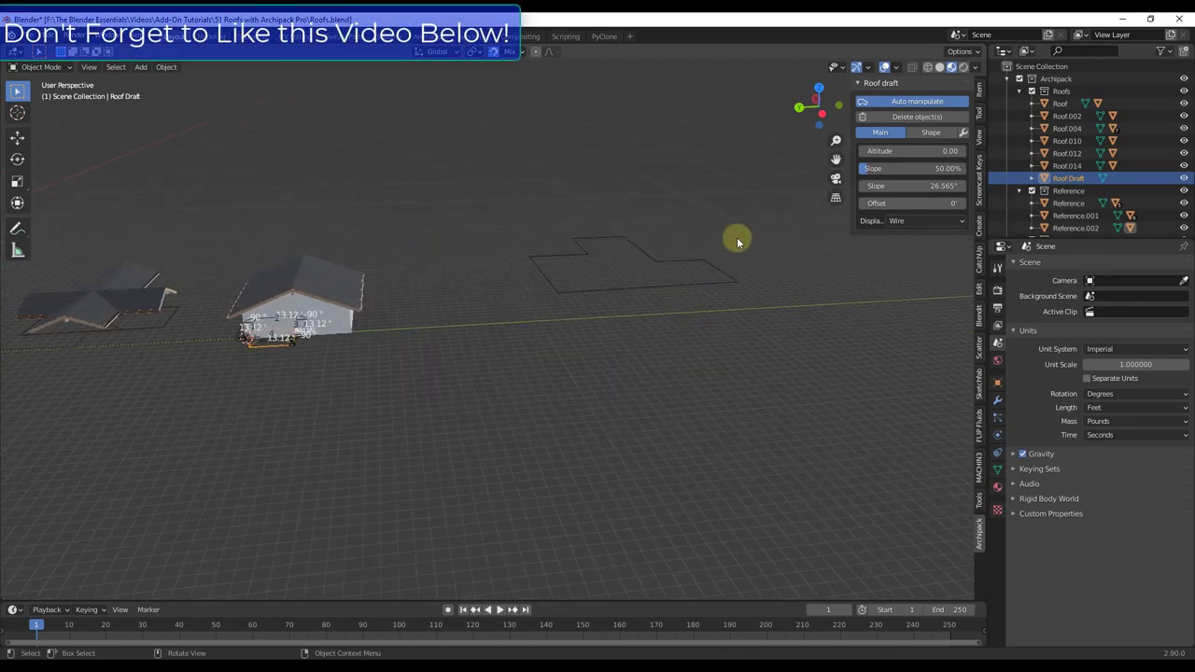
pyautogui.scroll(4, 737, 238)
# Shape the roof draft from the drawn outline by assigning the Line curve as its source
pyautogui.moveTo(645, 305); pyautogui.dragTo(658, 341, button='middle')
pyautogui.click(930, 132)
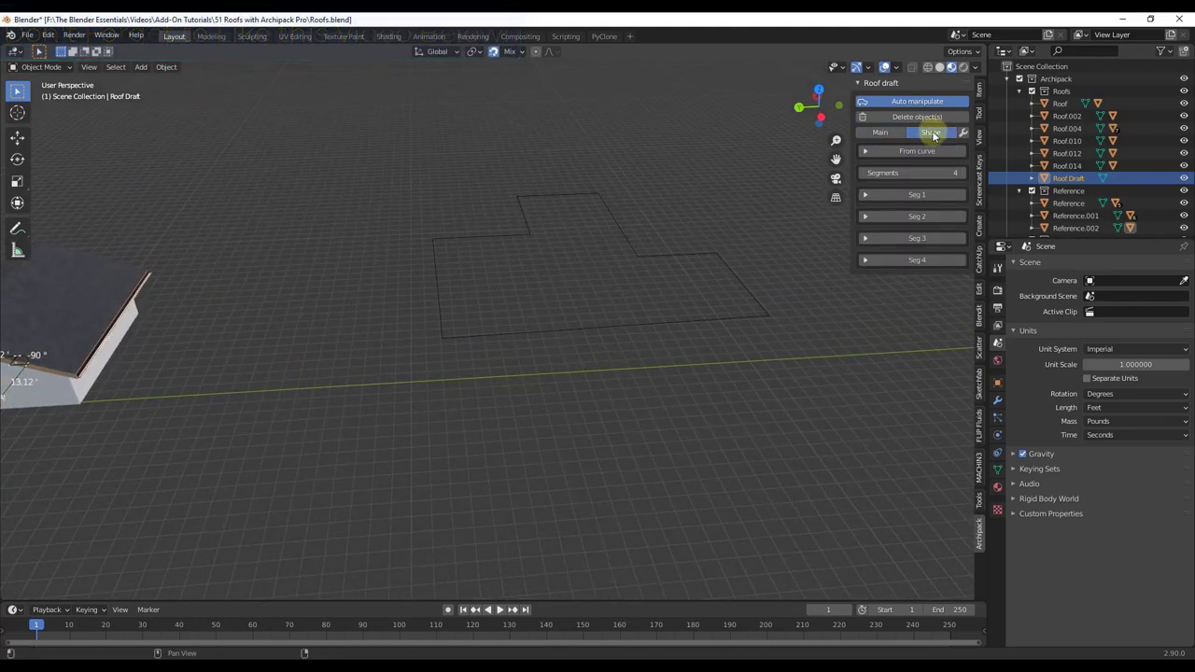
pyautogui.click(915, 152)
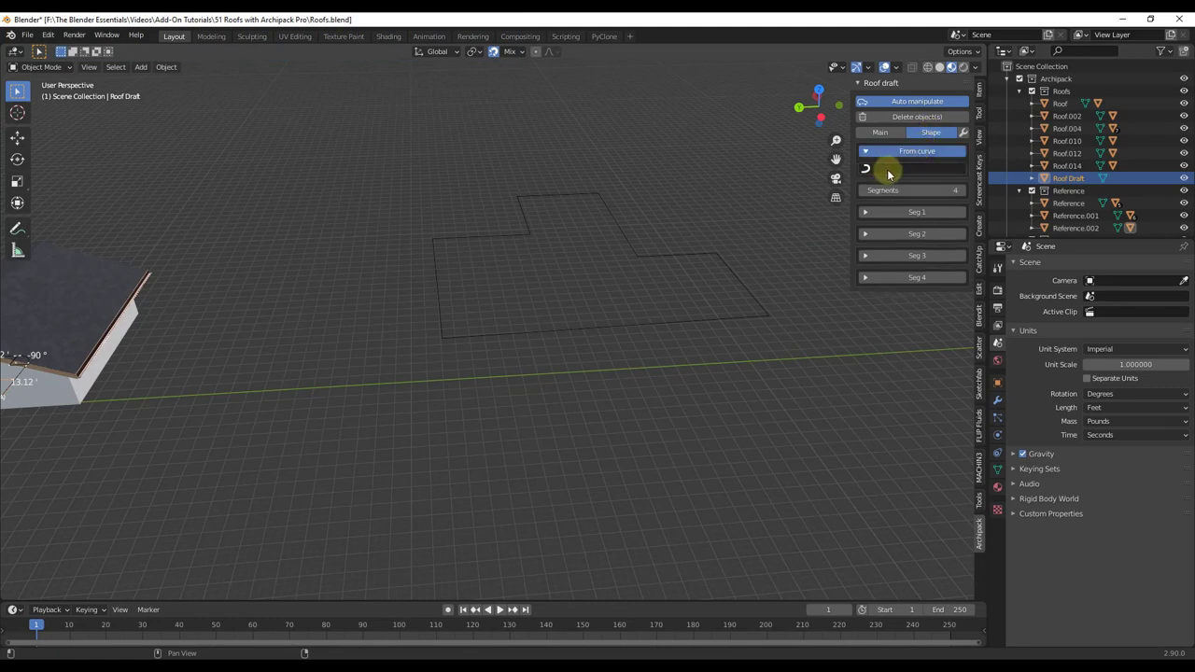
pyautogui.click(891, 169)
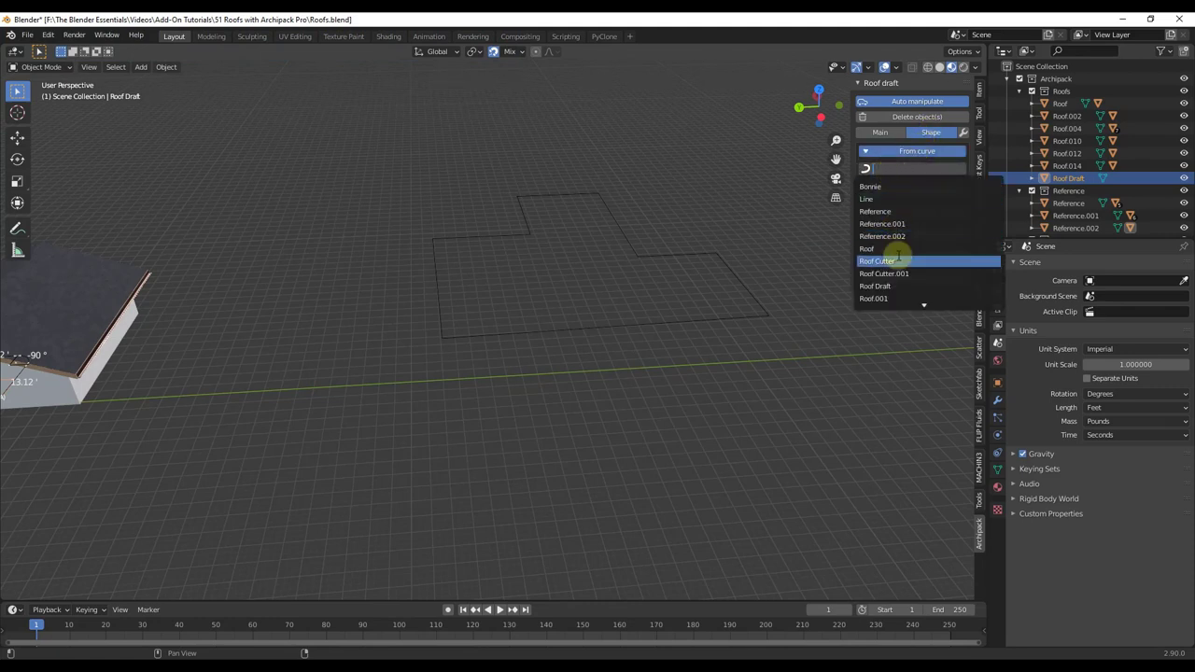
pyautogui.click(878, 201)
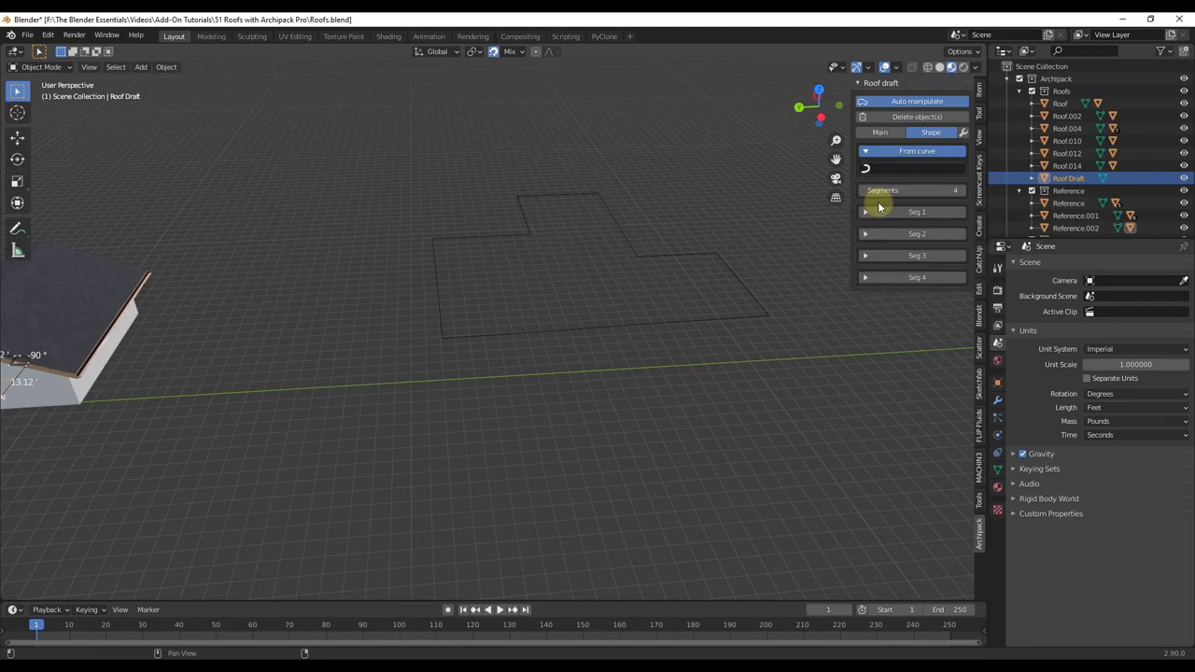
pyautogui.click(899, 170)
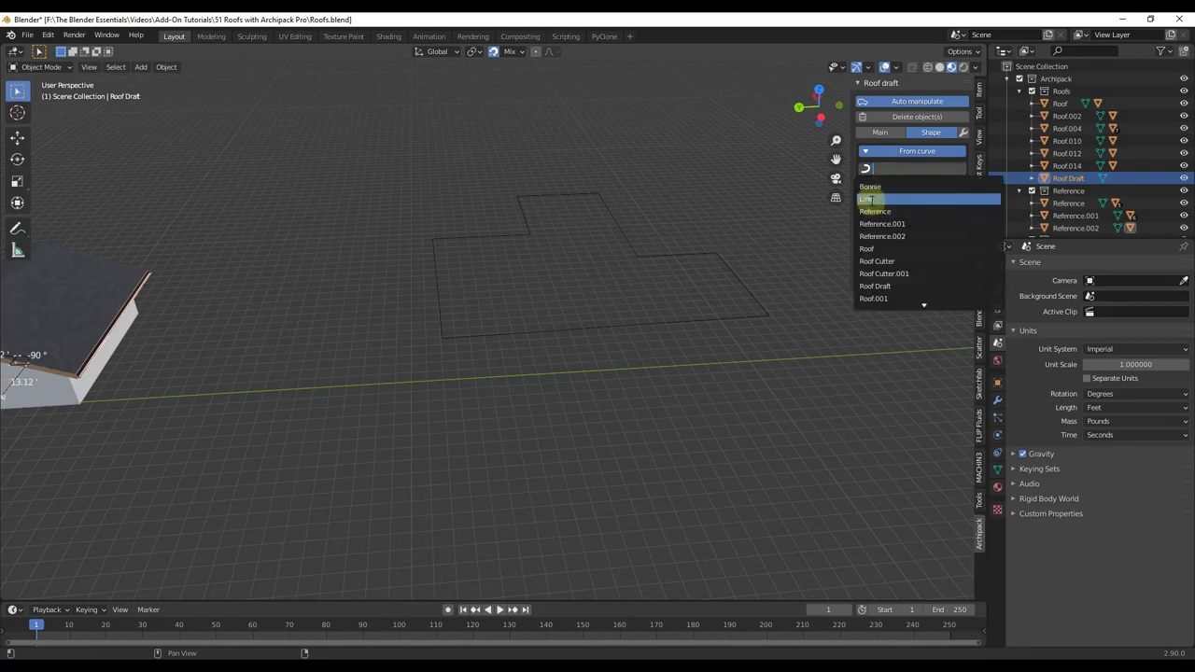
pyautogui.click(869, 195)
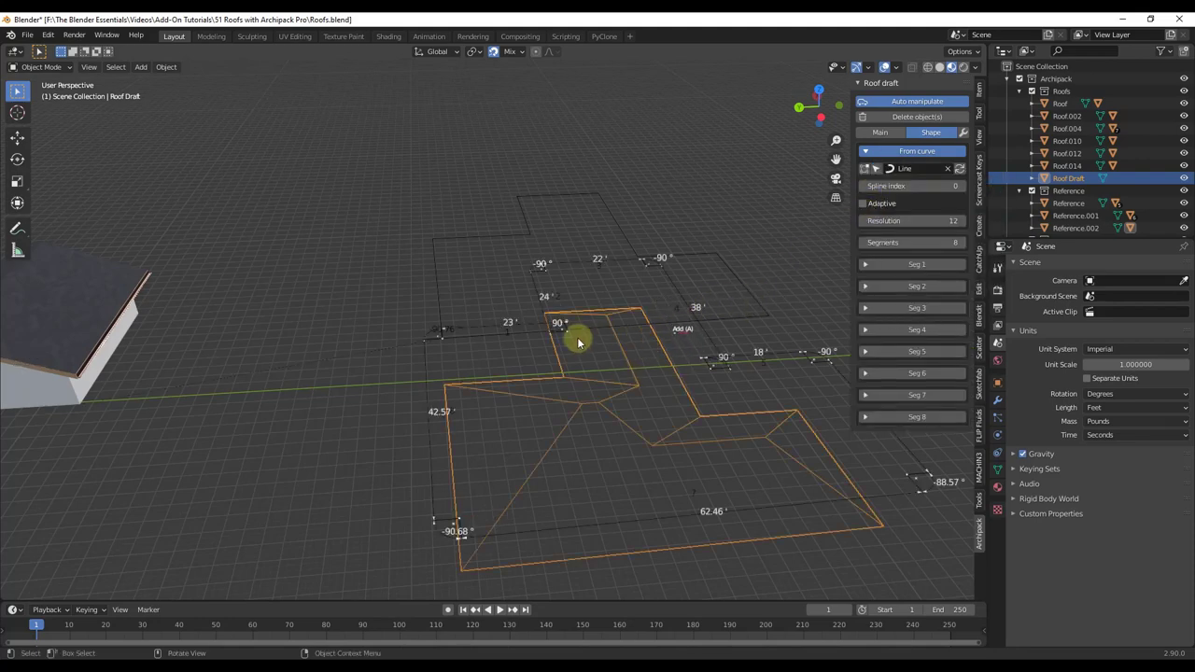
# Examine the roof draft's ridges, outline segments and dimensions from several angles
pyautogui.scroll(-1, 577, 338)
pyautogui.keyDown('shift'); pyautogui.moveTo(818, 439); pyautogui.dragTo(473, 329, button='middle'); pyautogui.keyUp('shift')
pyautogui.scroll(-3, 571, 308)
pyautogui.scroll(6, 581, 263)
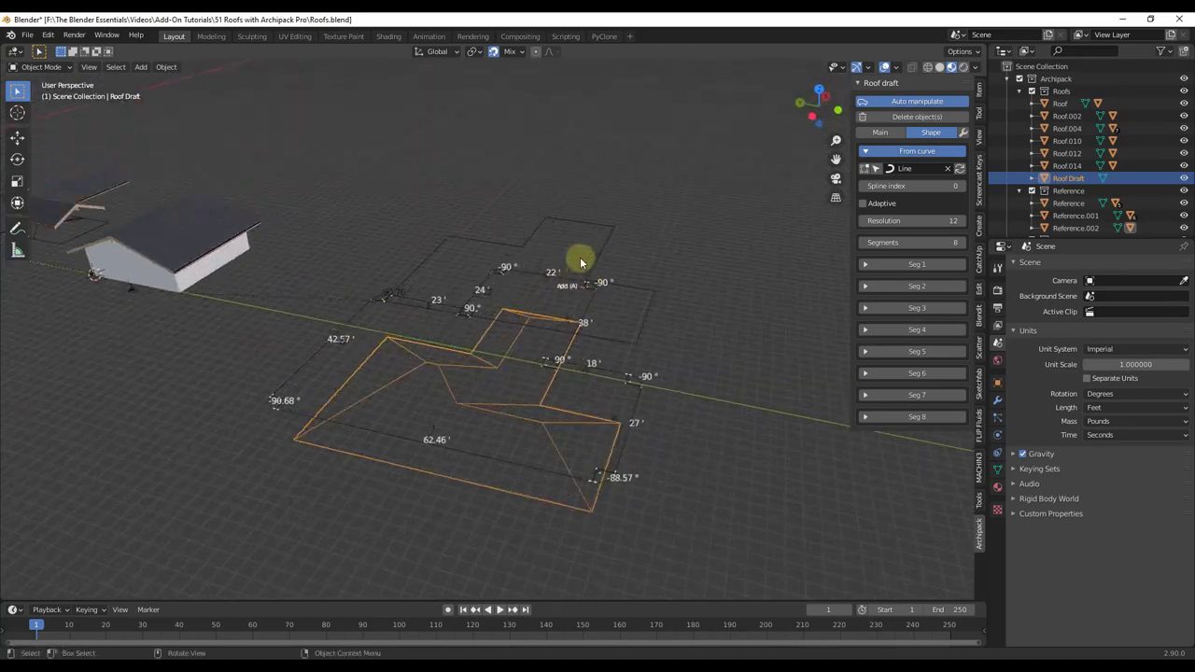
pyautogui.scroll(-3, 571, 271)
pyautogui.moveTo(547, 339); pyautogui.dragTo(538, 286, button='middle')
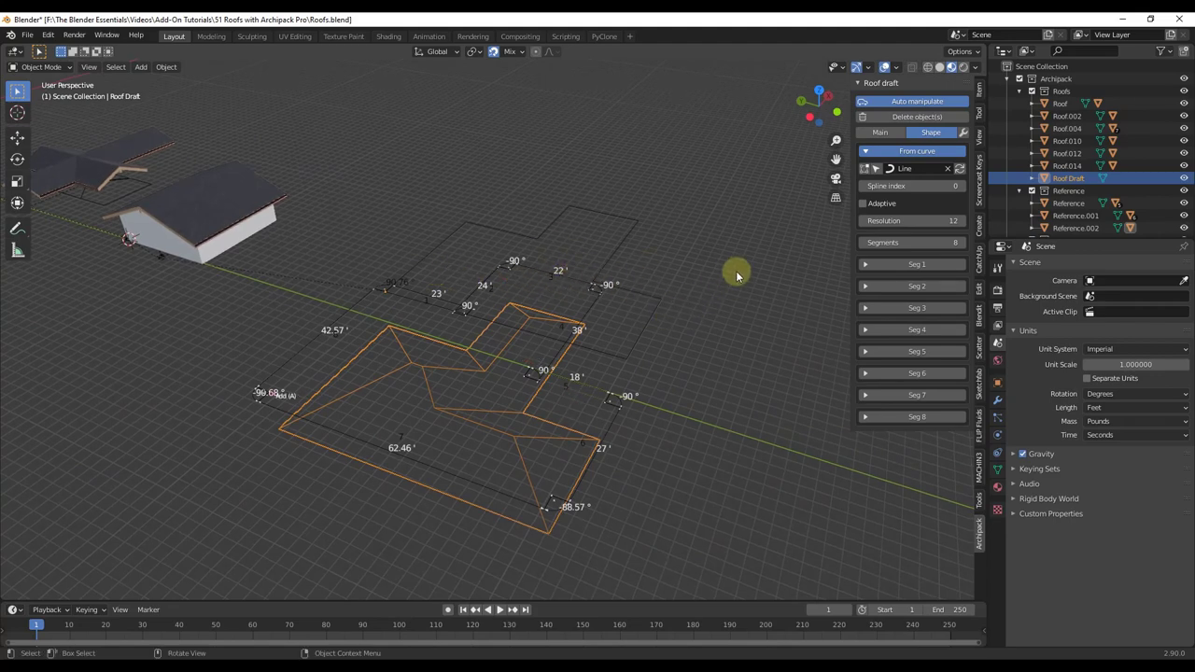
pyautogui.scroll(-3, 733, 262)
pyautogui.scroll(3, 643, 331)
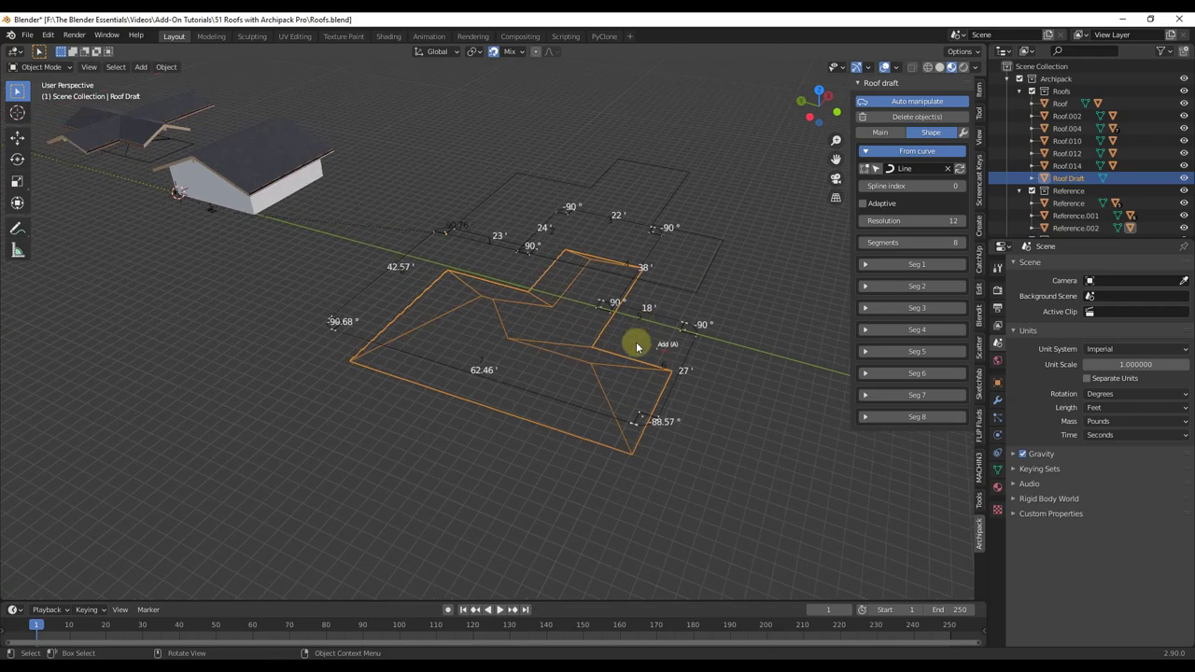
pyautogui.moveTo(631, 327); pyautogui.dragTo(600, 312, button='middle')
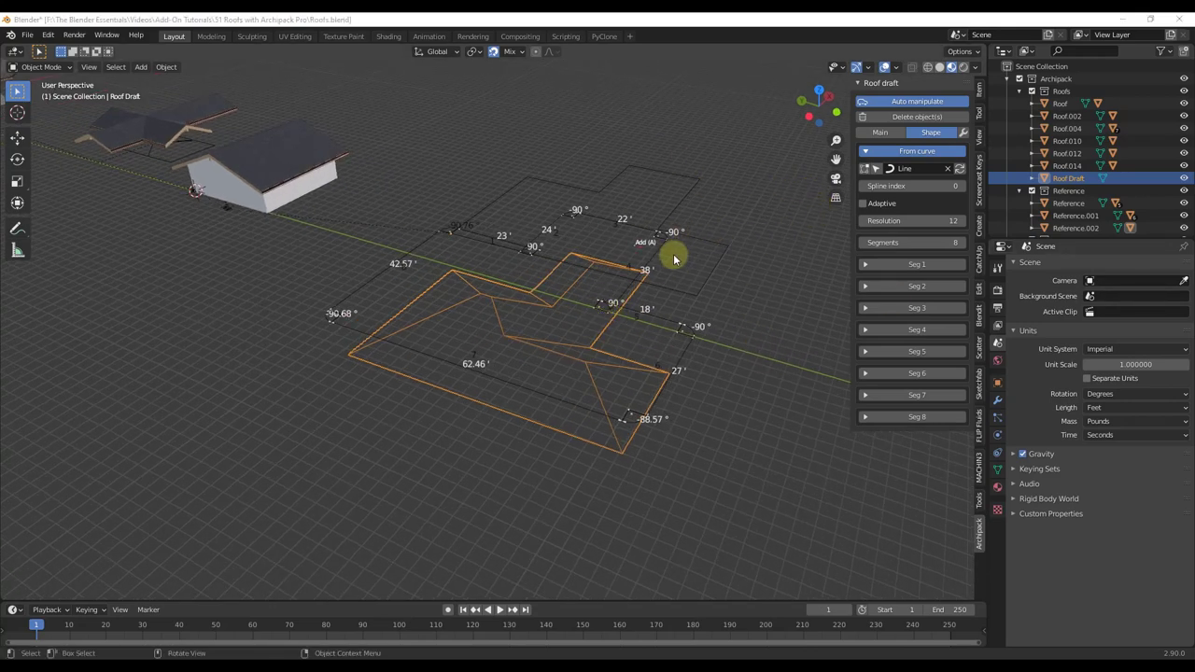
# Add a new Archipack roof to the scene using the Round preset
pyautogui.click(737, 247)
pyautogui.click(779, 280)
pyautogui.hotkey('shift', 'a')
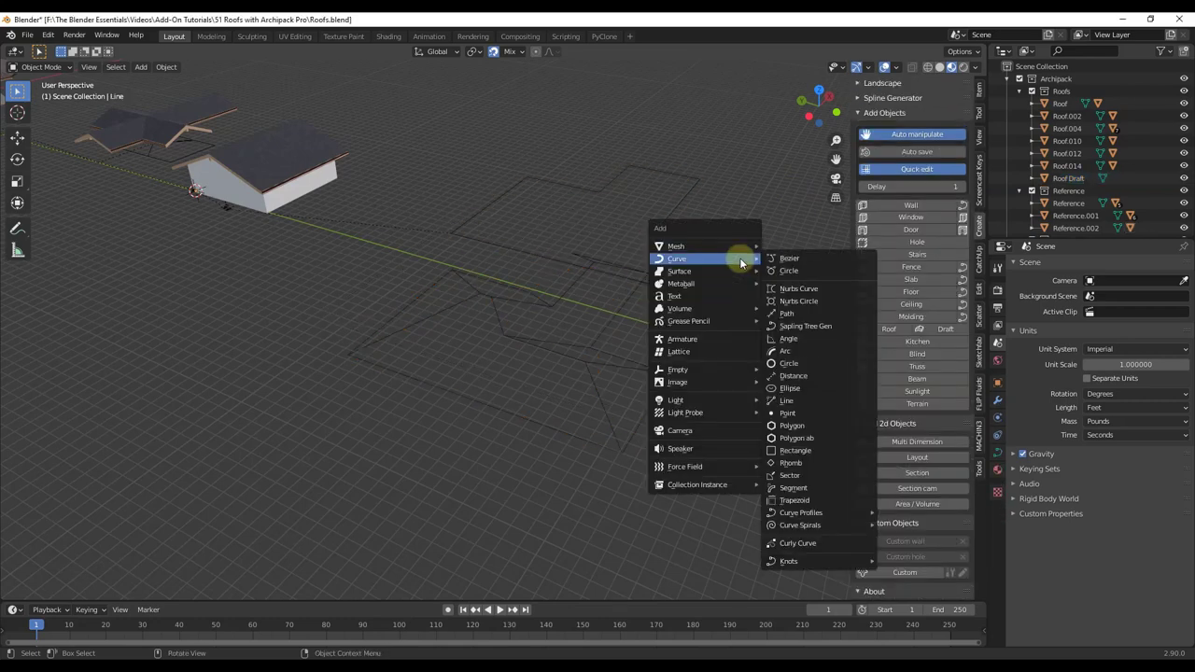
pyautogui.moveTo(720, 245)
pyautogui.moveTo(787, 436)
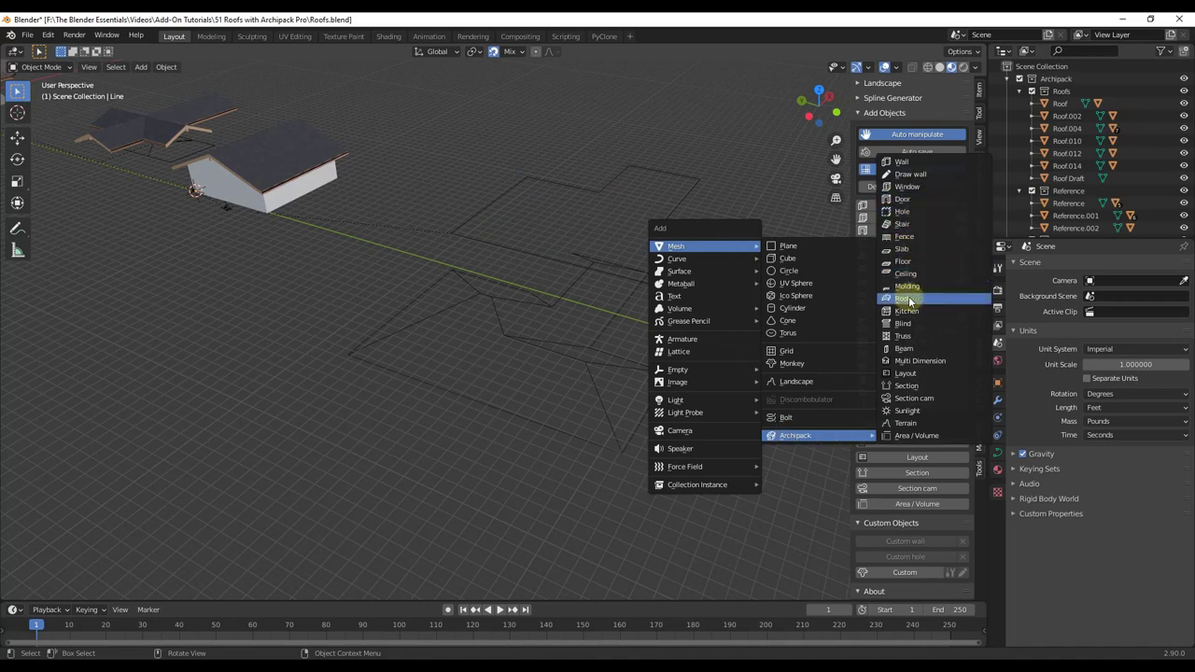
pyautogui.click(906, 299)
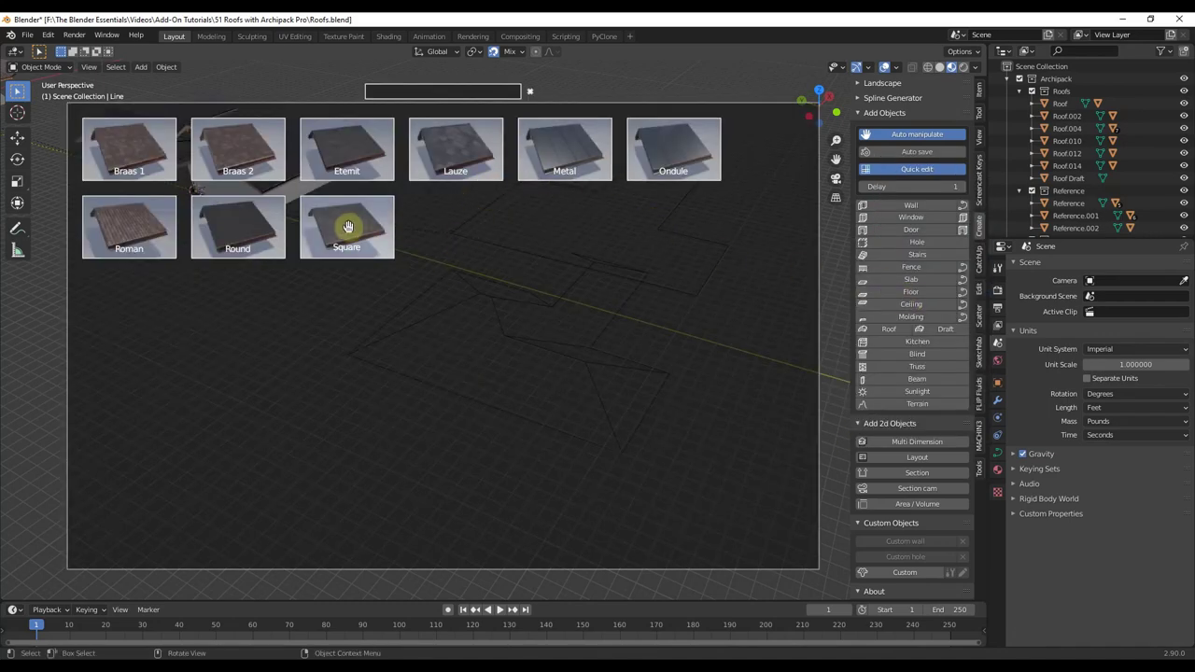
pyautogui.click(244, 221)
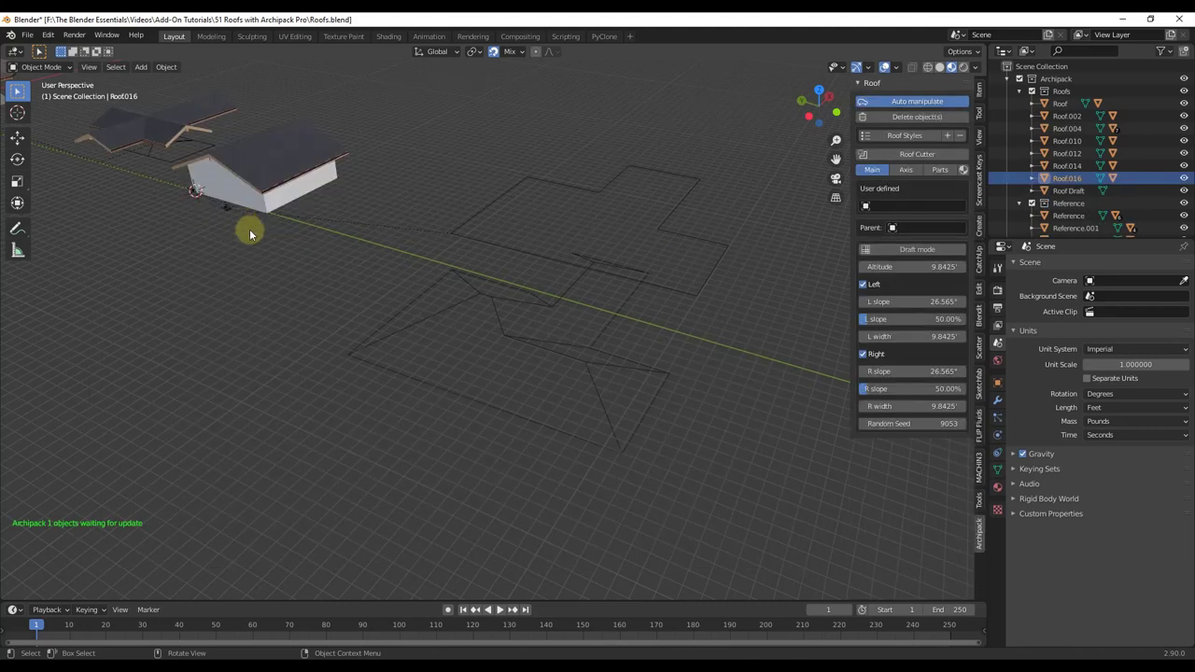
# Shape the new roof from the drafted outline by assigning Roof Draft as its user-defined source
pyautogui.scroll(-3, 660, 311)
pyautogui.scroll(2, 214, 181)
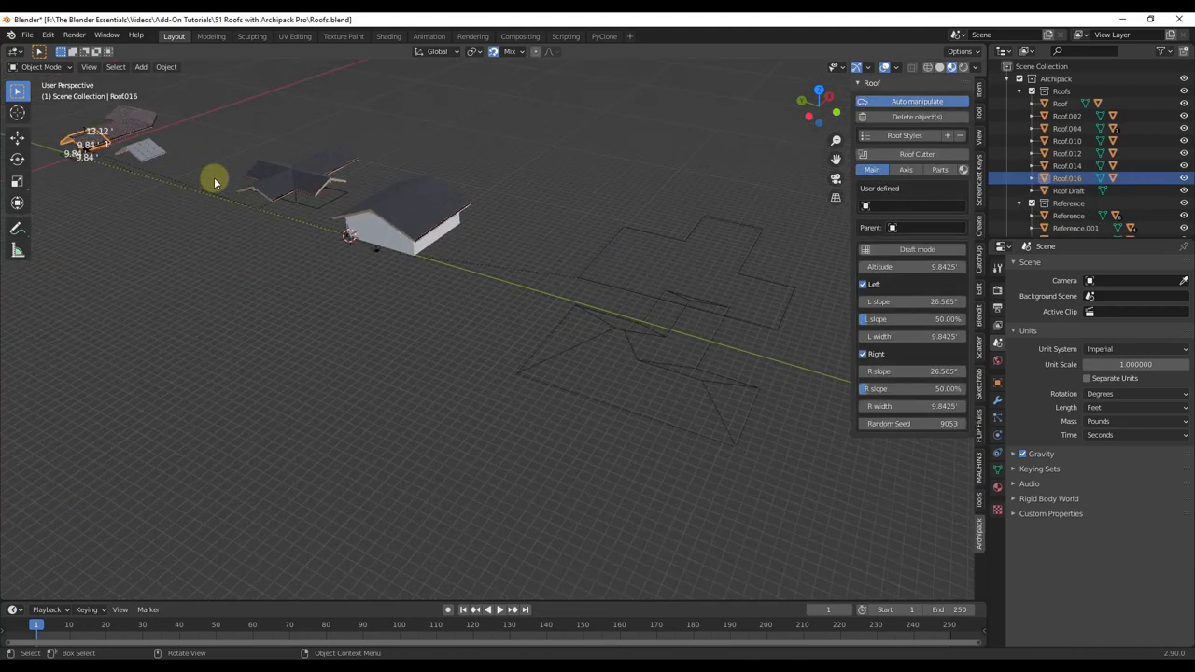
pyautogui.scroll(-1, 303, 204)
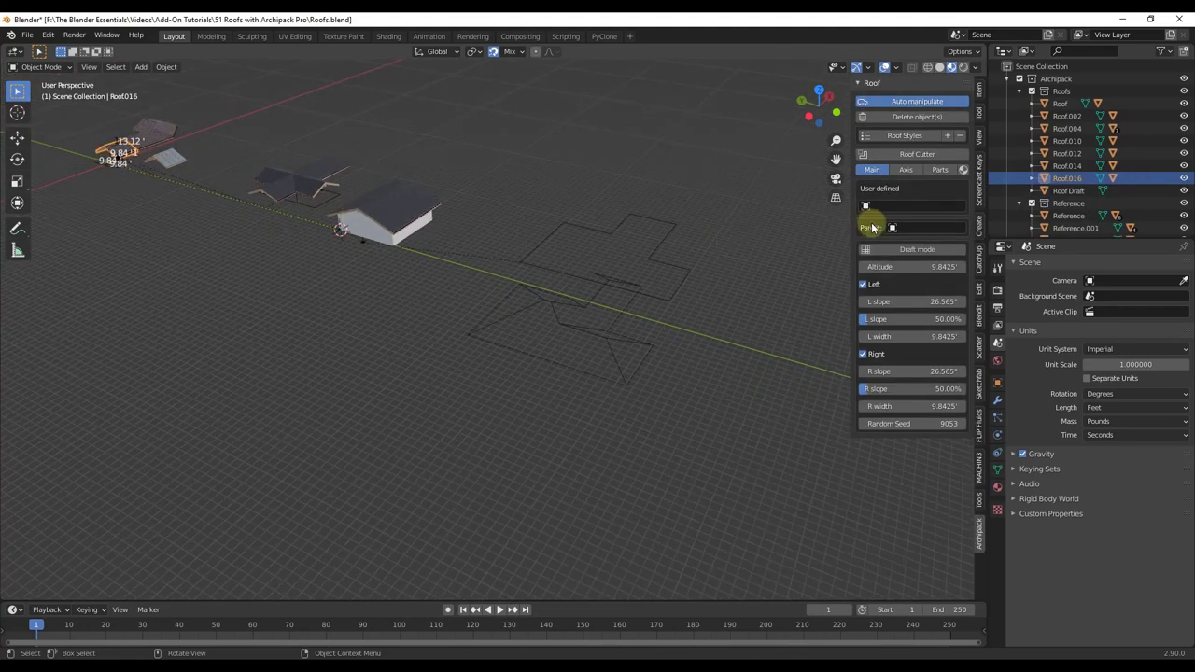
pyautogui.click(896, 207)
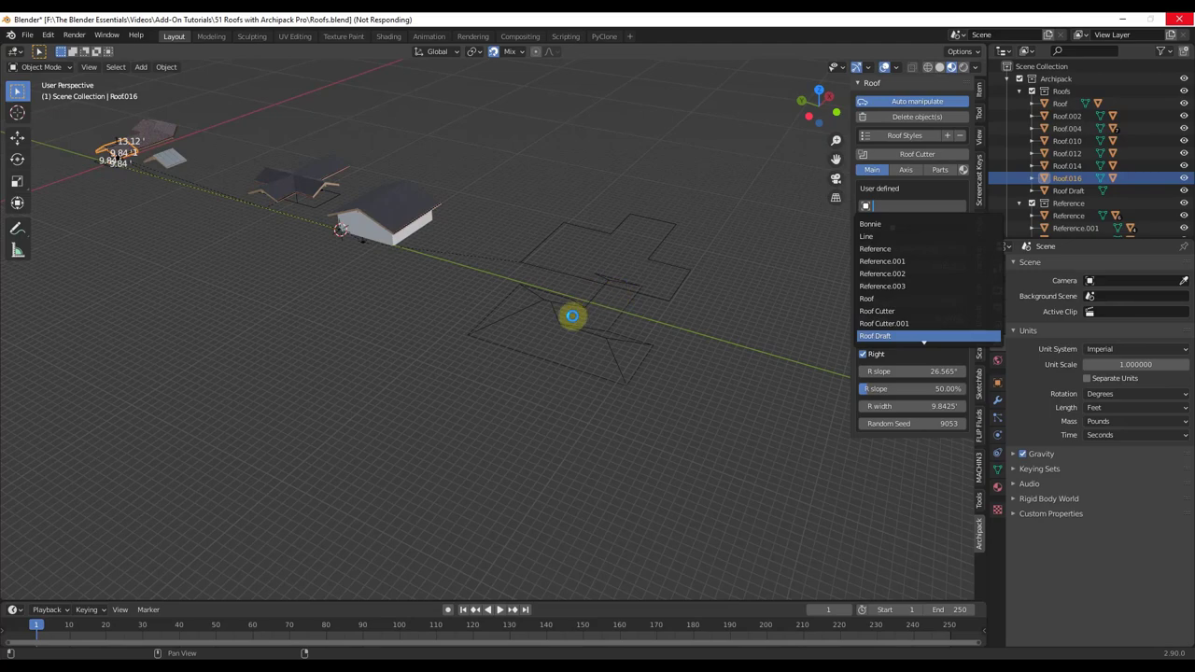
pyautogui.moveTo(598, 191); pyautogui.dragTo(605, 211, button='middle')
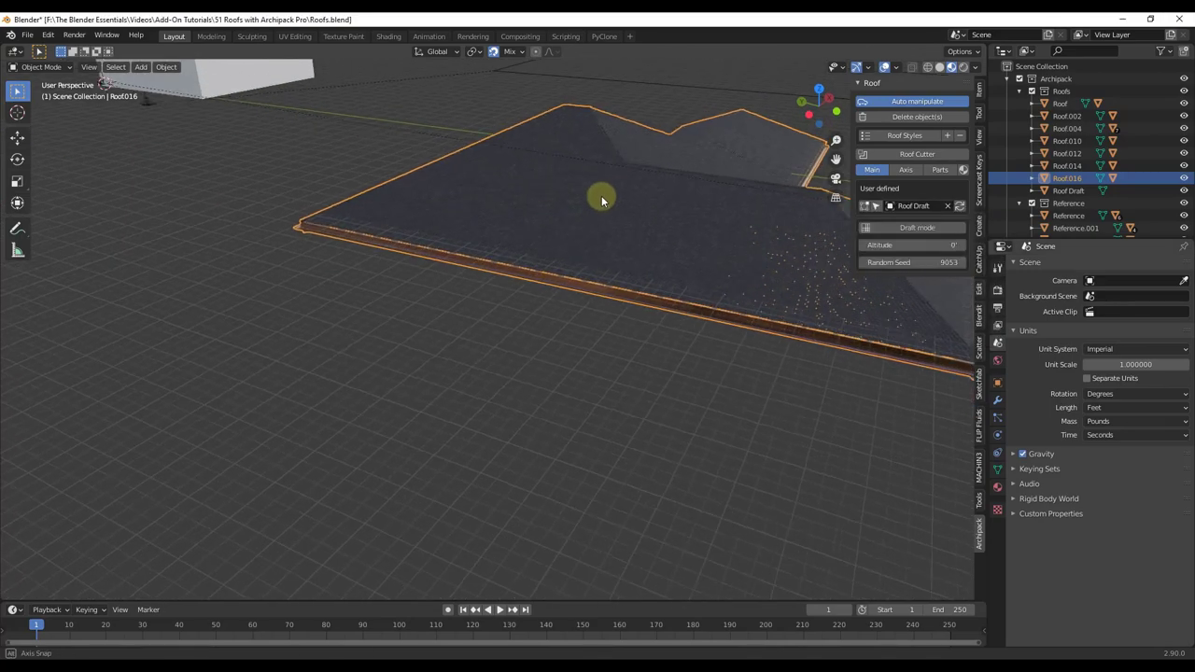
pyautogui.scroll(5, 694, 245)
pyautogui.scroll(-8, 691, 252)
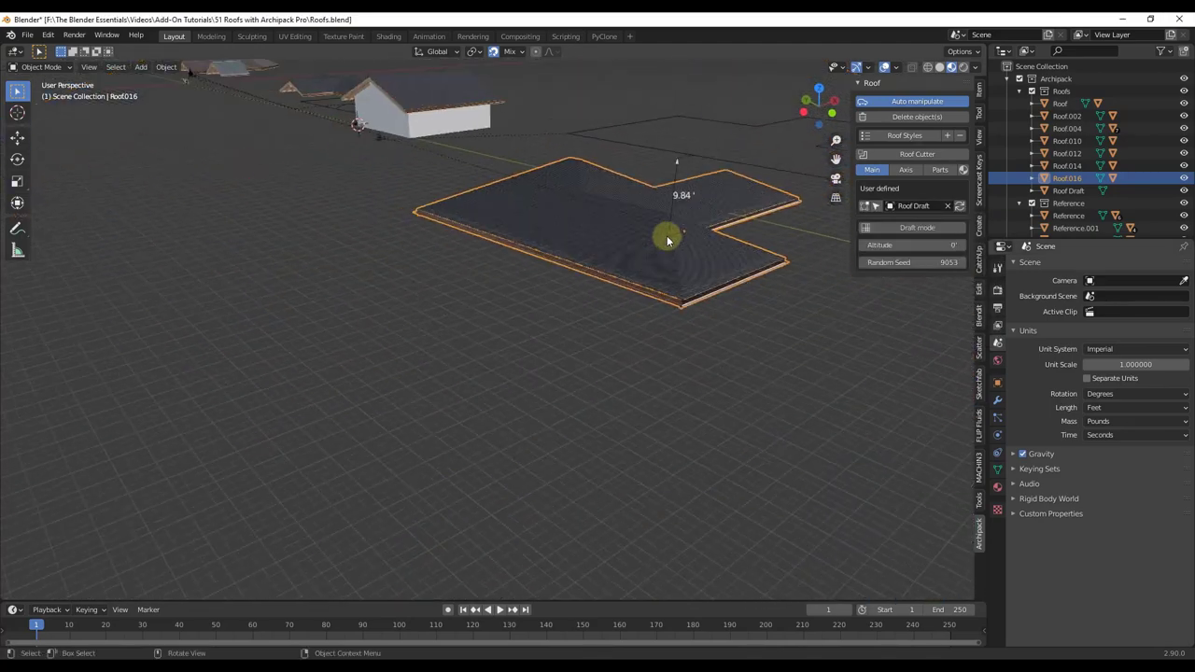
pyautogui.moveTo(708, 234); pyautogui.dragTo(633, 172, button='middle')
pyautogui.scroll(3, 547, 250)
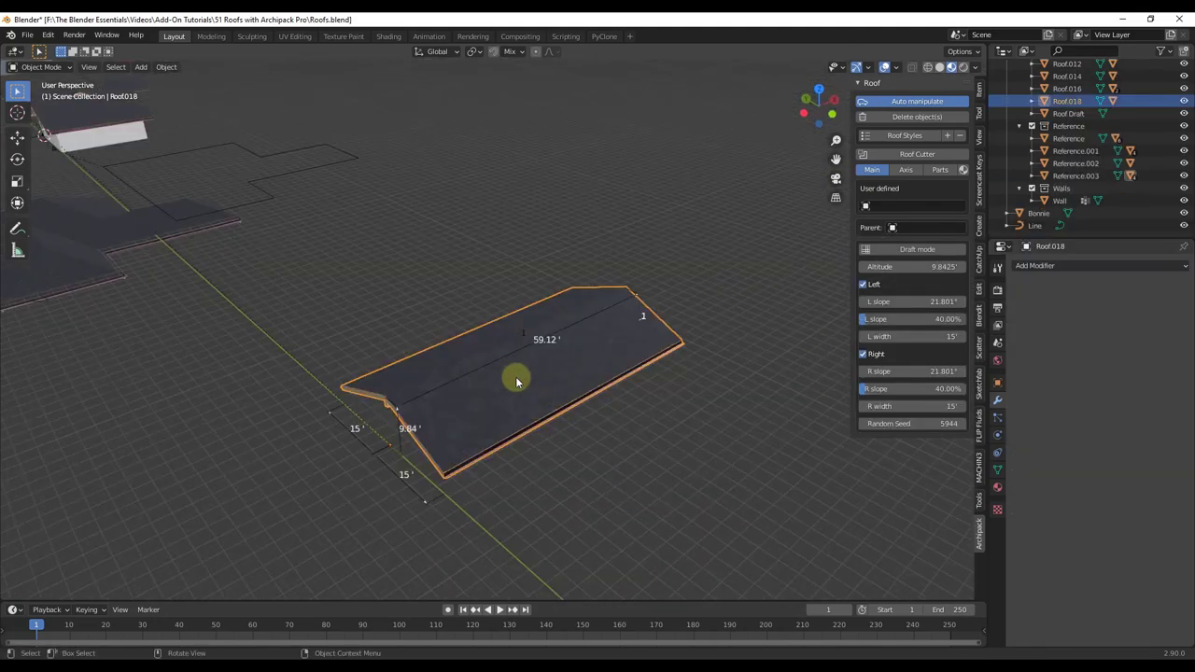
# Add a roof cutter to the separate gable roof that has 15 ft widths on both sides
pyautogui.moveTo(516, 381); pyautogui.dragTo(531, 419, button='middle')
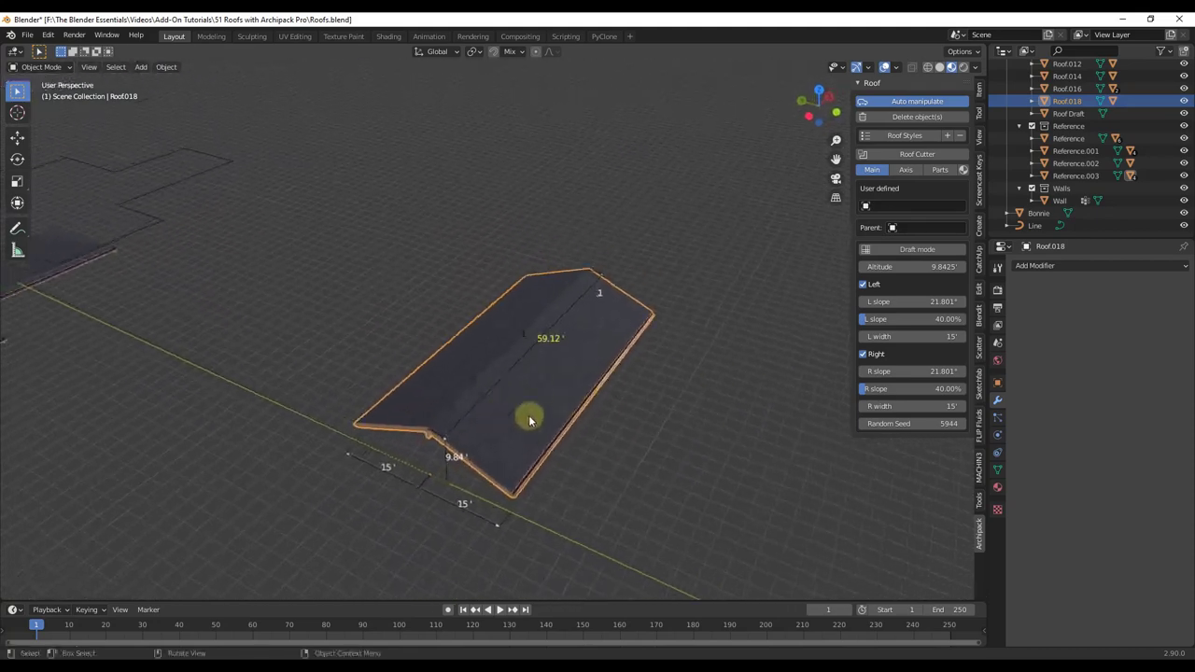
pyautogui.scroll(2, 531, 420)
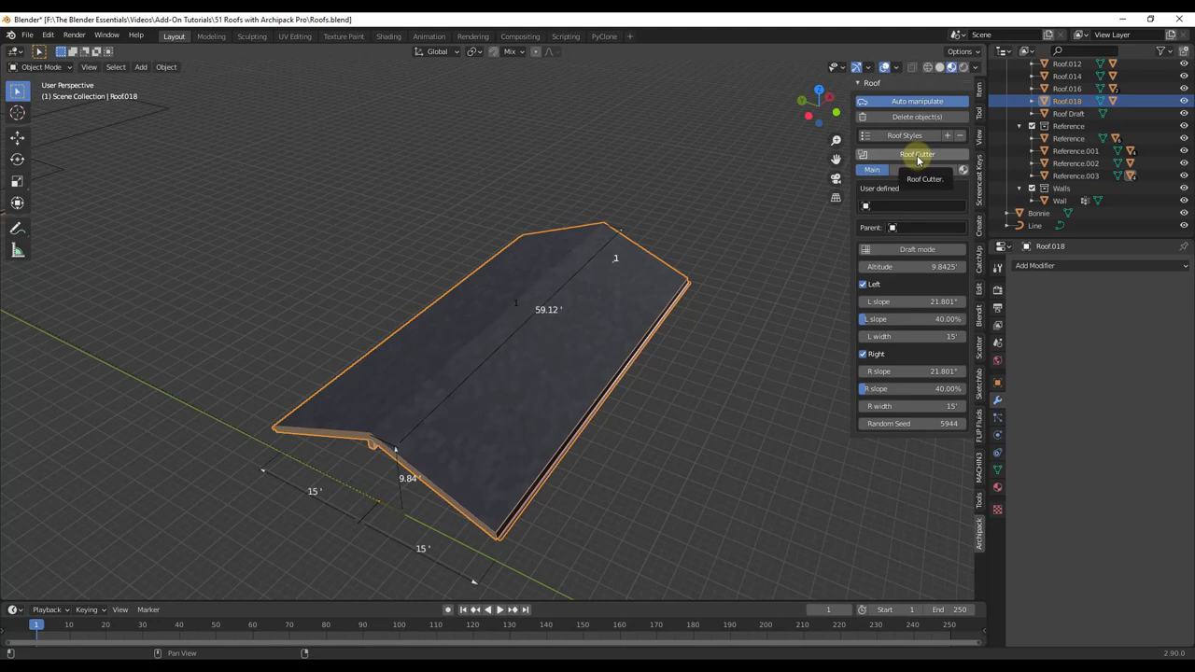
pyautogui.click(519, 379)
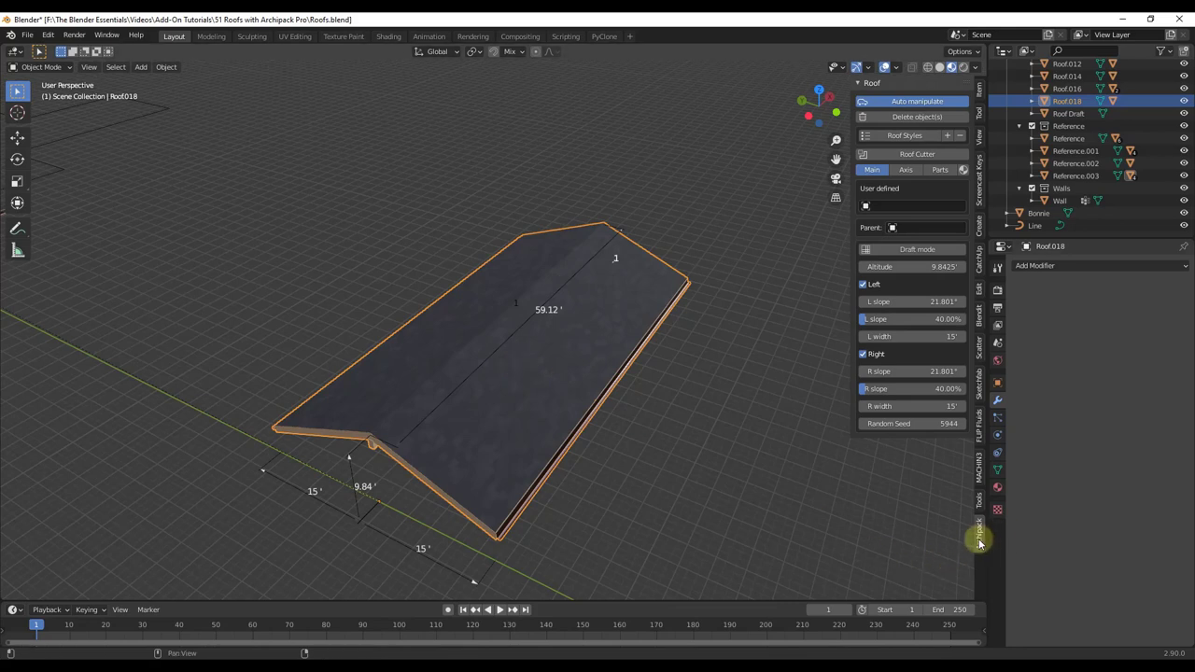
pyautogui.click(918, 155)
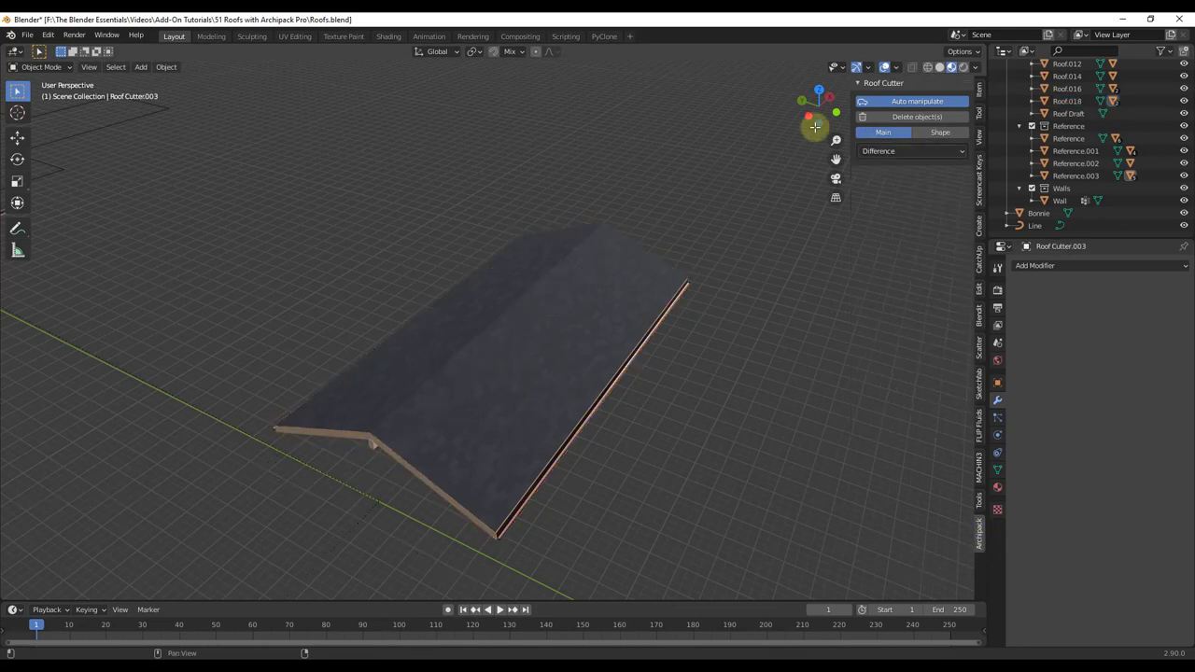
# Move the roof cutter about 31.2 ft in X and -7.1 ft in Y so it overlaps the roof's front corner
pyautogui.click(819, 89)
pyautogui.scroll(-5, 406, 395)
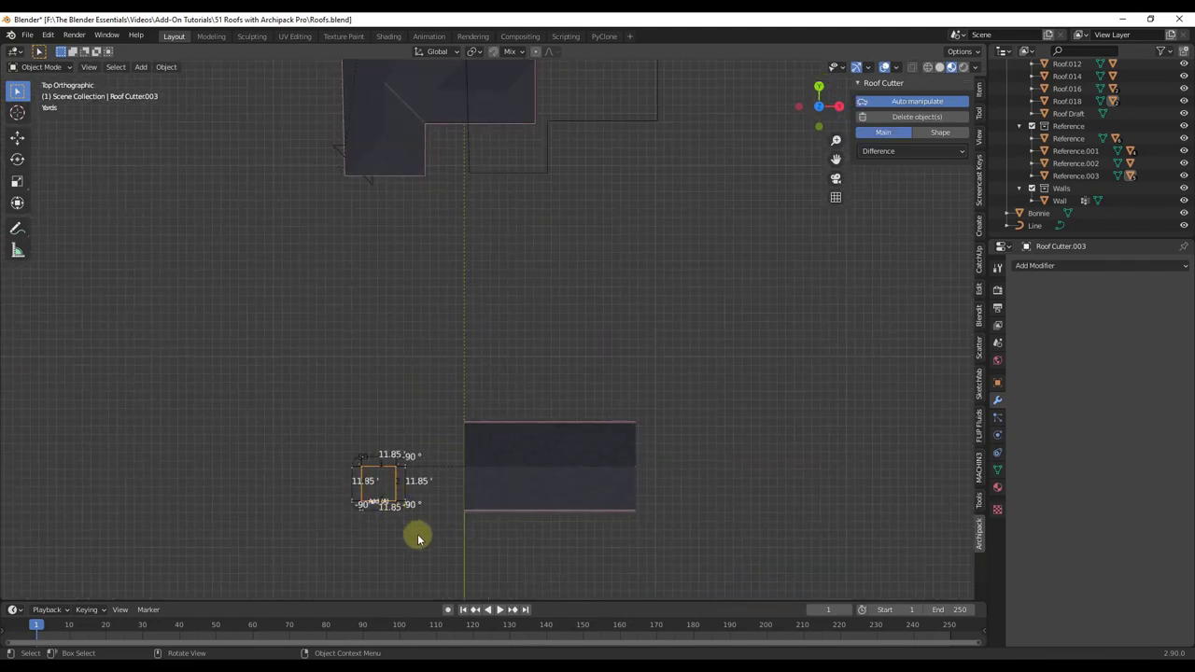
pyautogui.press('g')
pyautogui.click(505, 563)
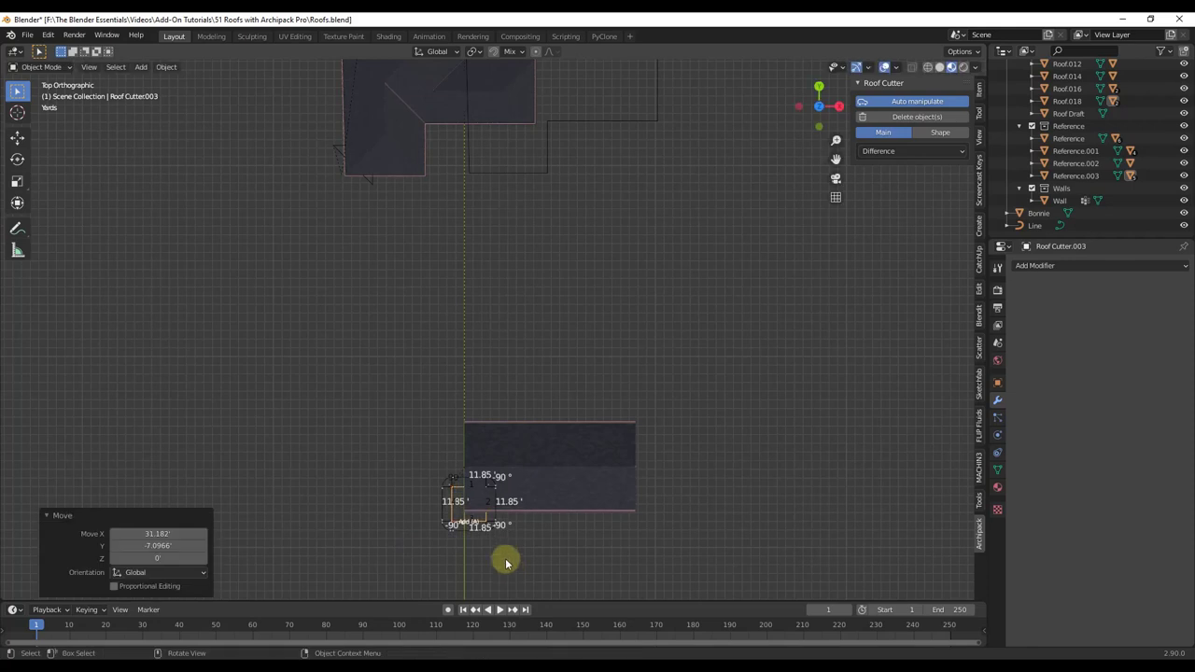
# Set the cutter's two opposite edges that run along the eave direction to 12 ft each
pyautogui.scroll(4, 477, 500)
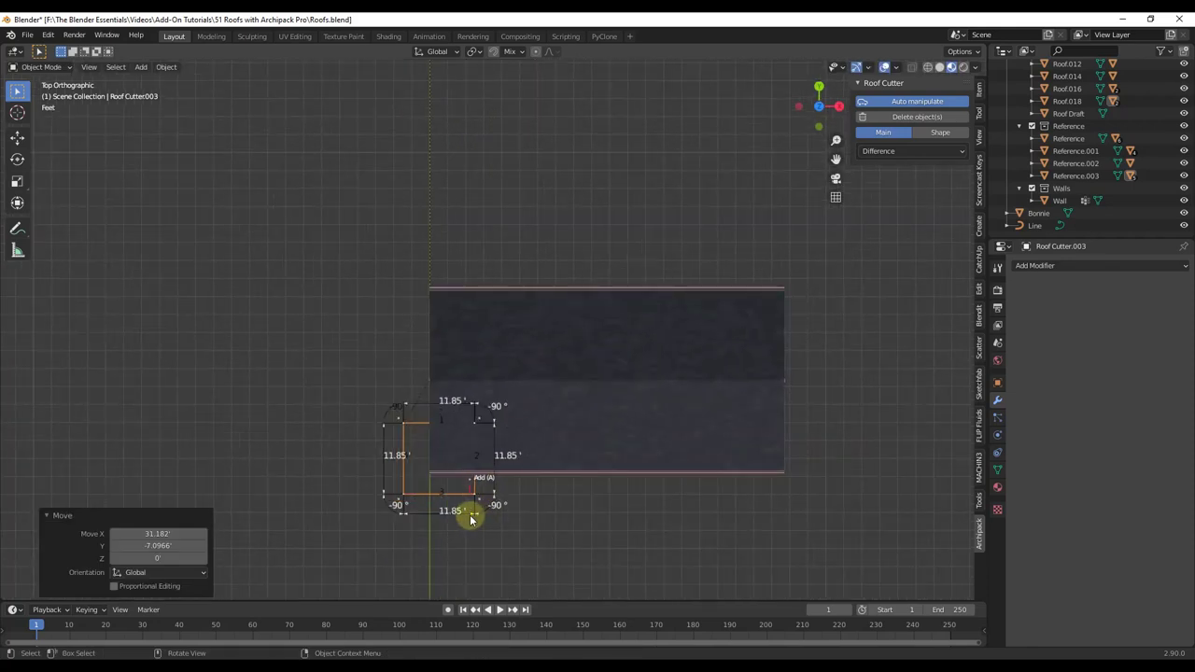
pyautogui.moveTo(402, 528); pyautogui.dragTo(414, 566, button='middle')
pyautogui.scroll(4, 529, 526)
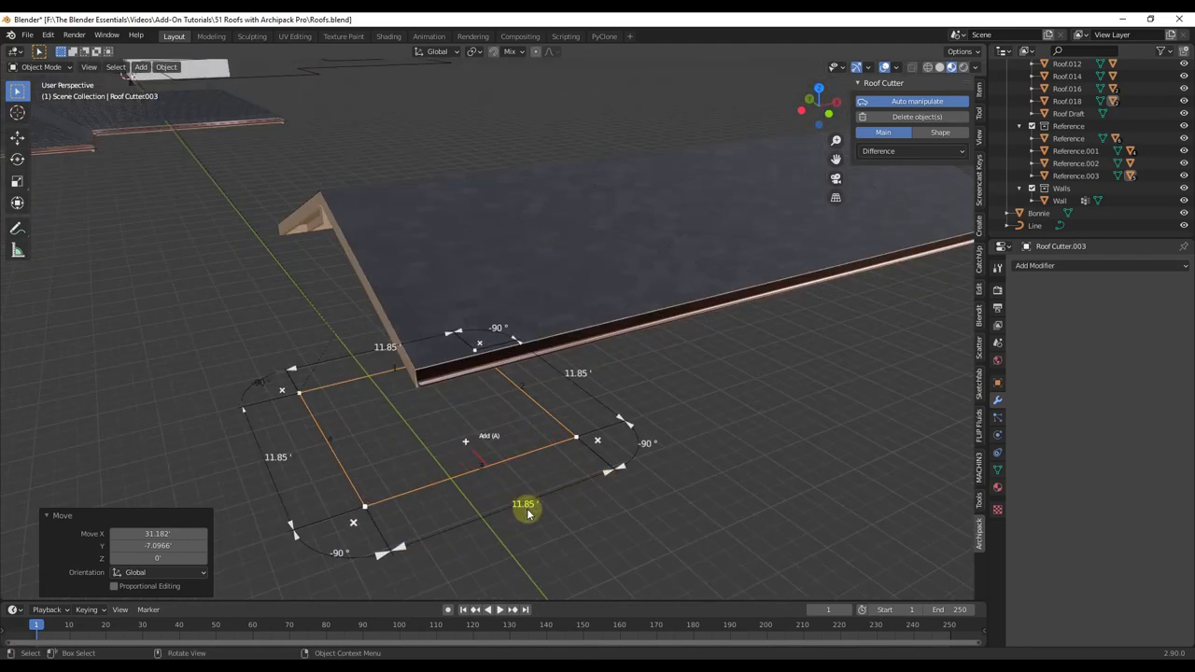
pyautogui.click(527, 509)
pyautogui.write('12')
pyautogui.press('Return')
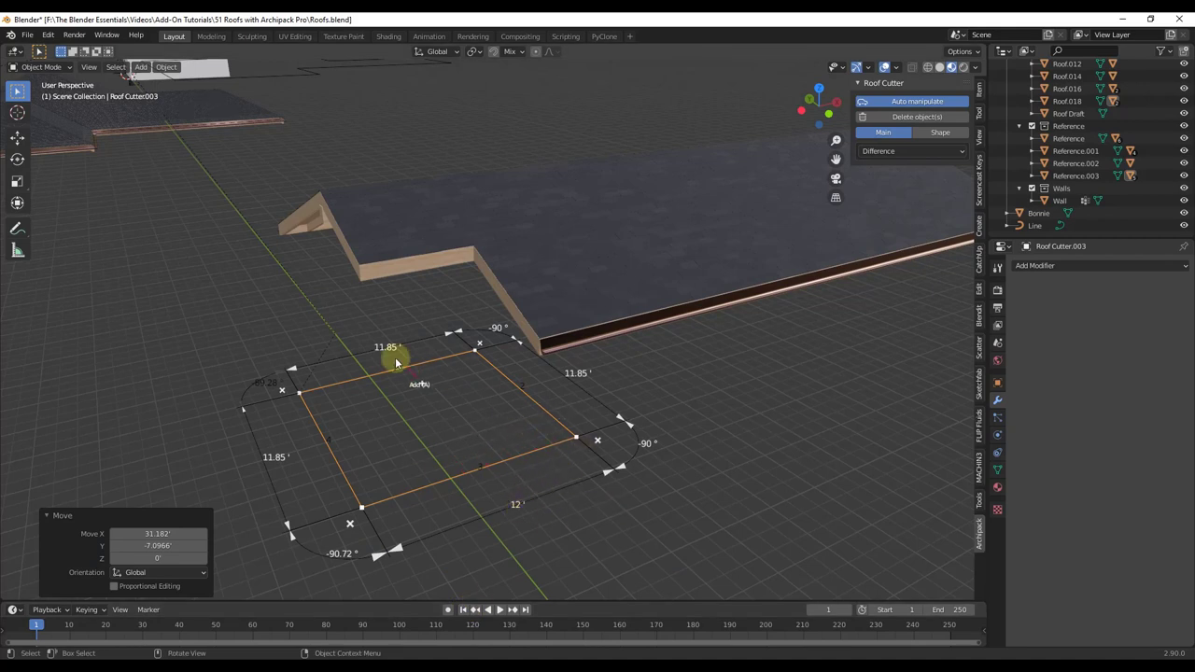
pyautogui.click(389, 344)
pyautogui.write('12')
pyautogui.press('Return')
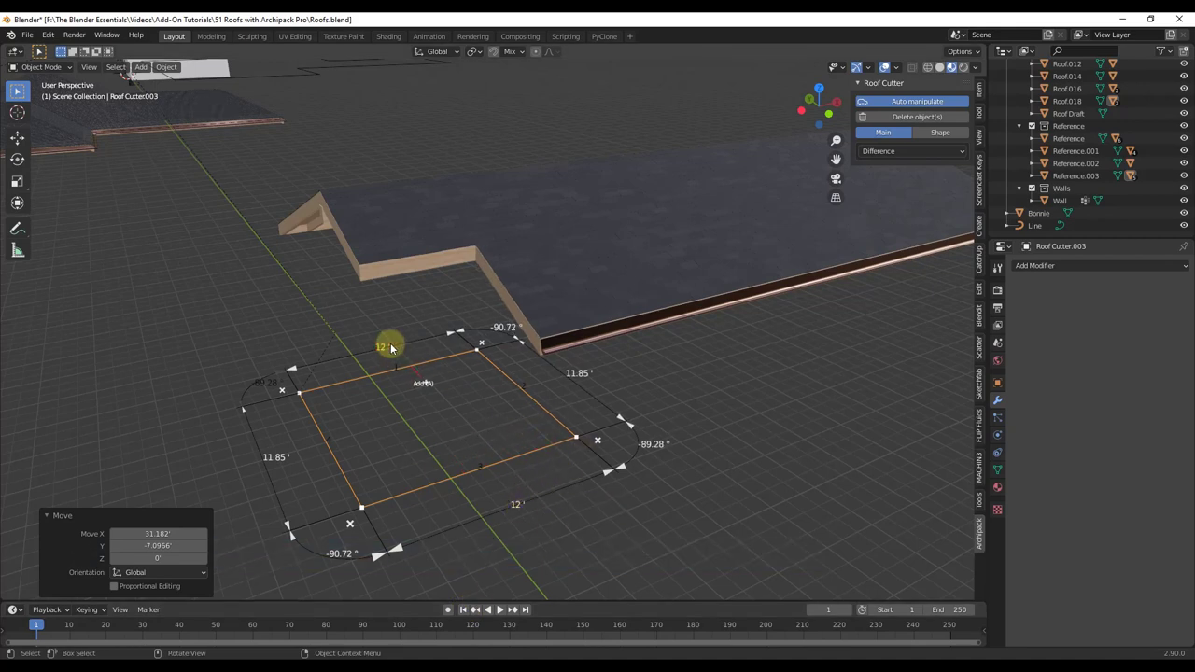
# Move the roof cutter about 22 ft in X and 6.6 ft in Y onto the roof slope, inside its outline near the eave
pyautogui.moveTo(584, 409); pyautogui.dragTo(550, 423, button='middle')
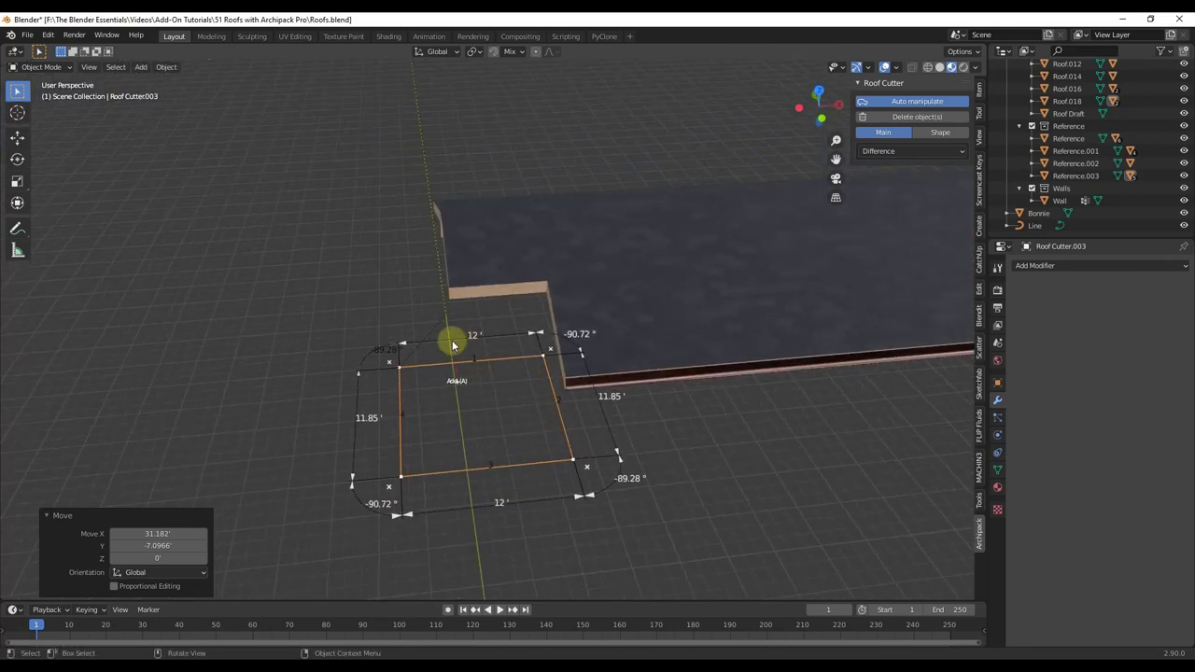
pyautogui.moveTo(452, 345); pyautogui.dragTo(421, 346, button='middle')
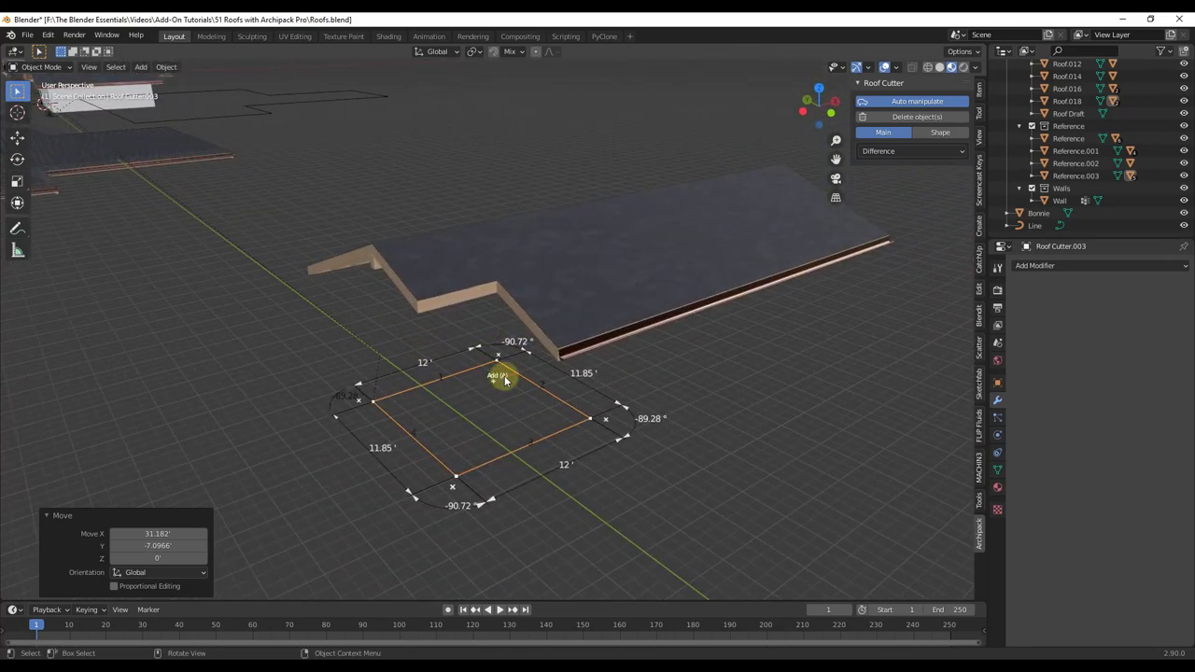
pyautogui.moveTo(504, 379); pyautogui.dragTo(597, 376, button='middle')
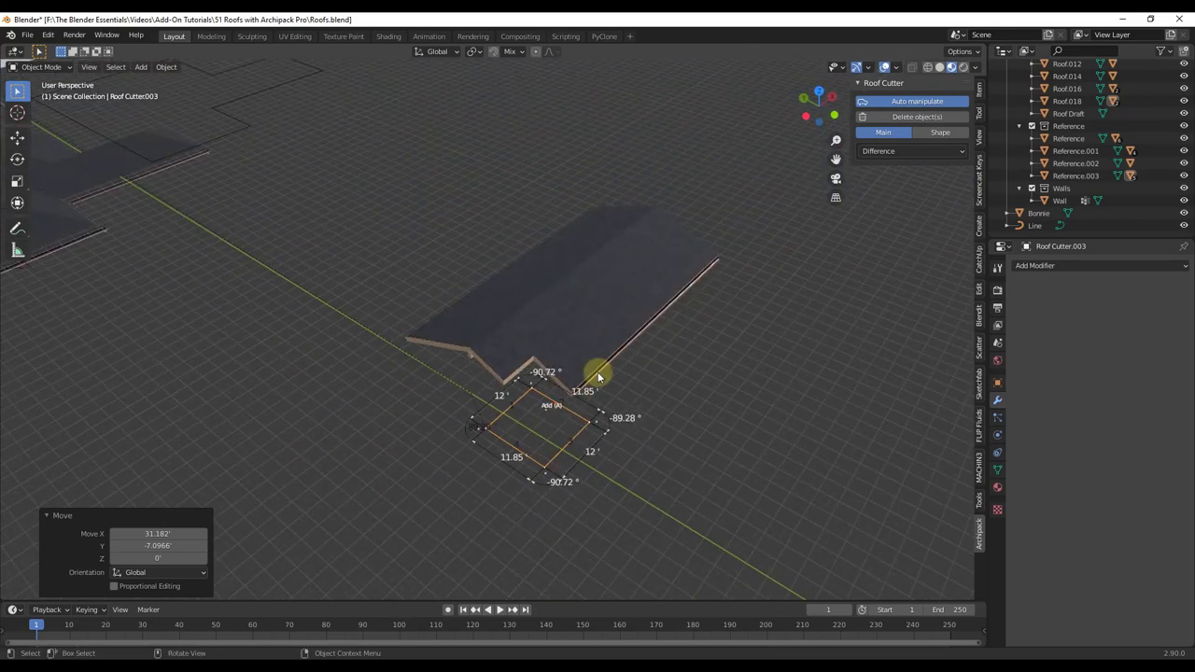
pyautogui.moveTo(371, 407); pyautogui.dragTo(571, 455, button='middle')
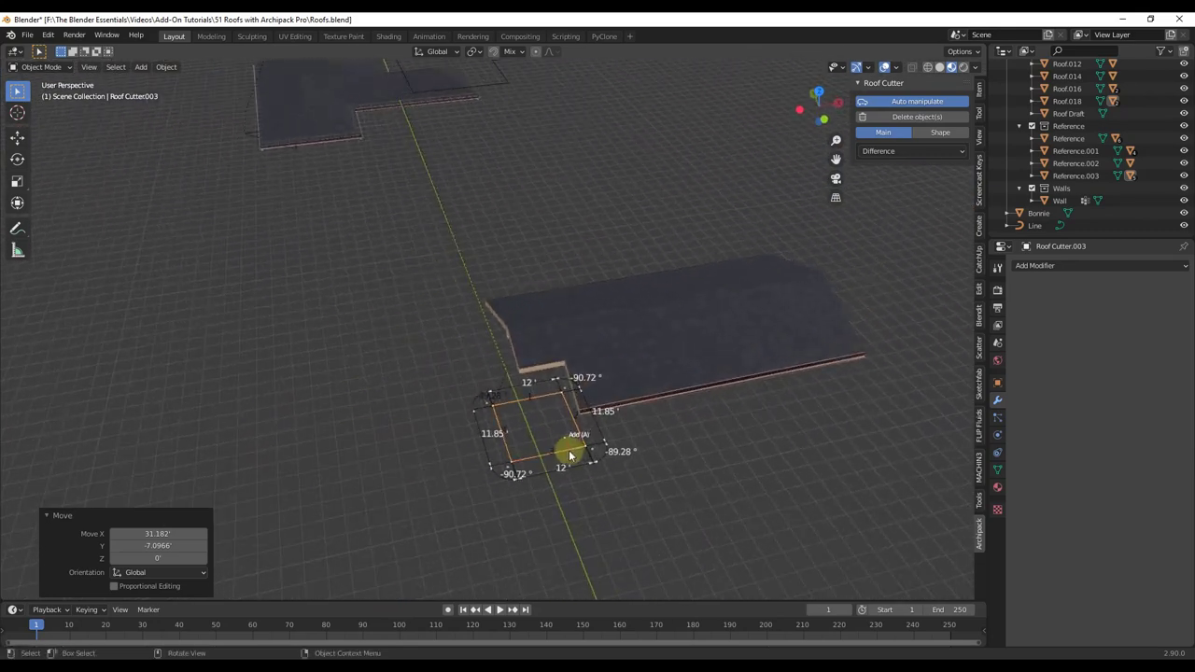
pyautogui.click(818, 93)
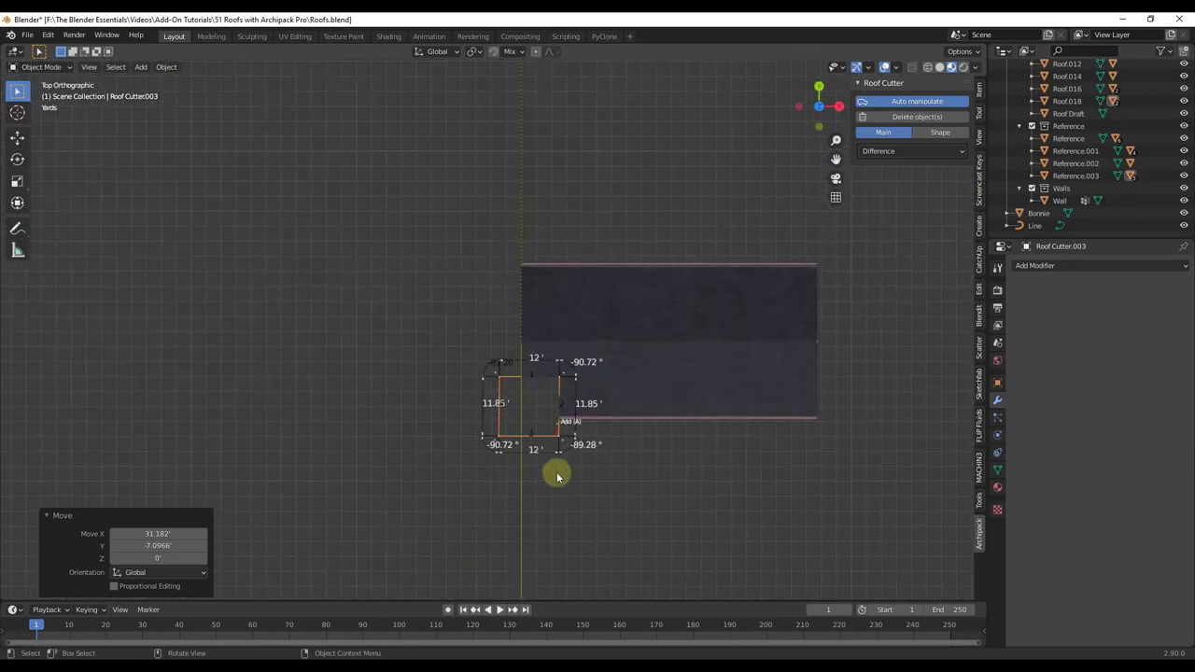
pyautogui.press('g')
pyautogui.click(665, 417)
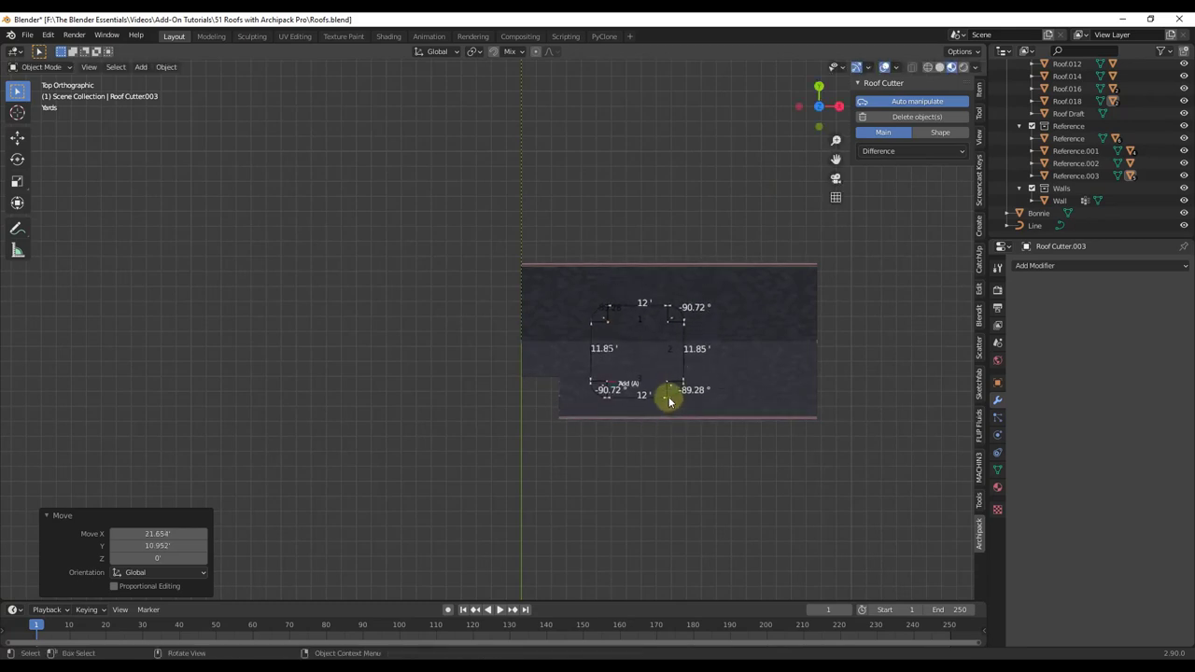
pyautogui.moveTo(670, 394); pyautogui.dragTo(671, 414)
# Set the cutter's corner angle at the eave, on the side nearest the gable end, to -90°
pyautogui.moveTo(672, 418); pyautogui.dragTo(695, 392, button='middle')
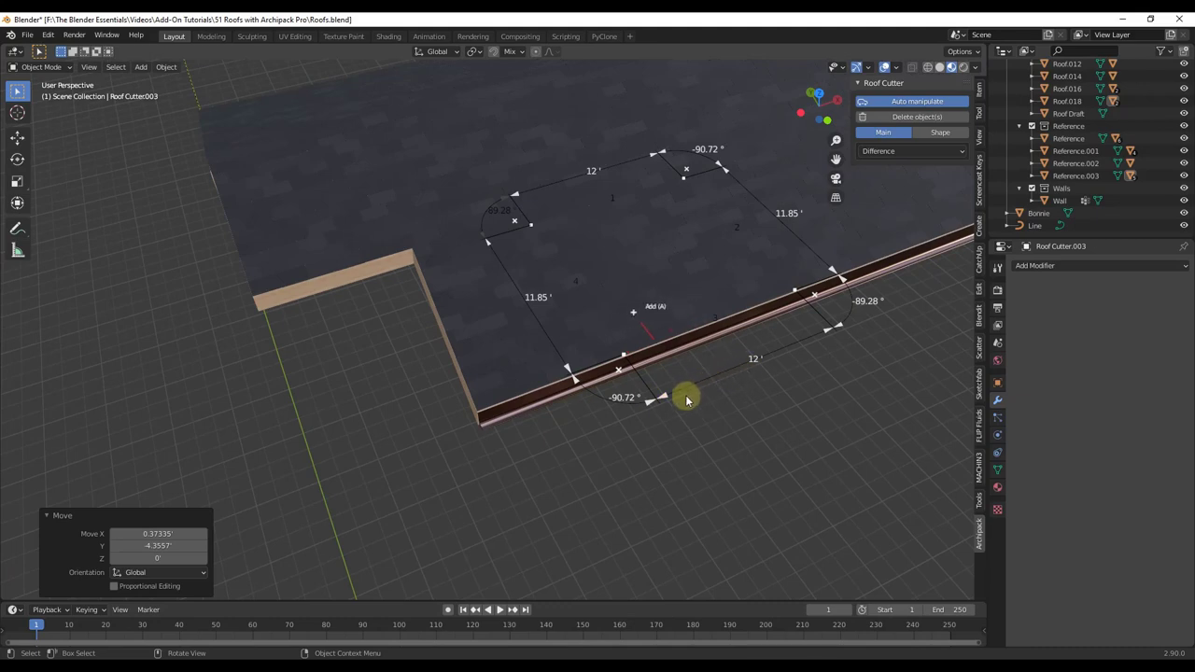
pyautogui.click(628, 400)
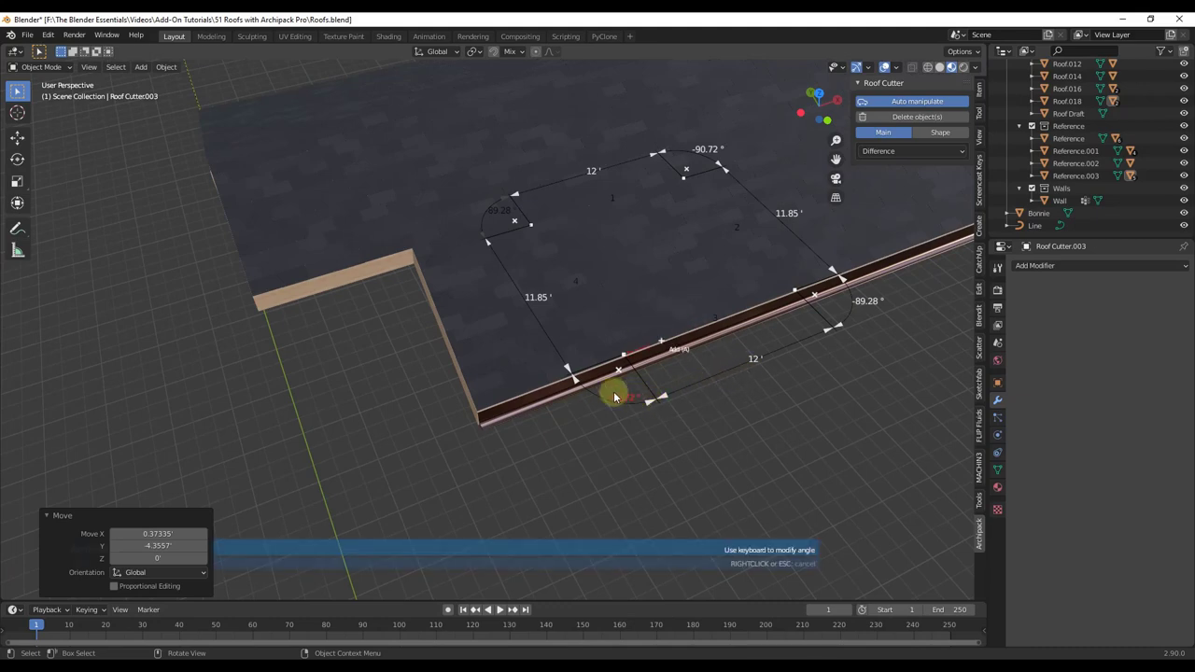
pyautogui.press('Return')
pyautogui.scroll(-3, 673, 429)
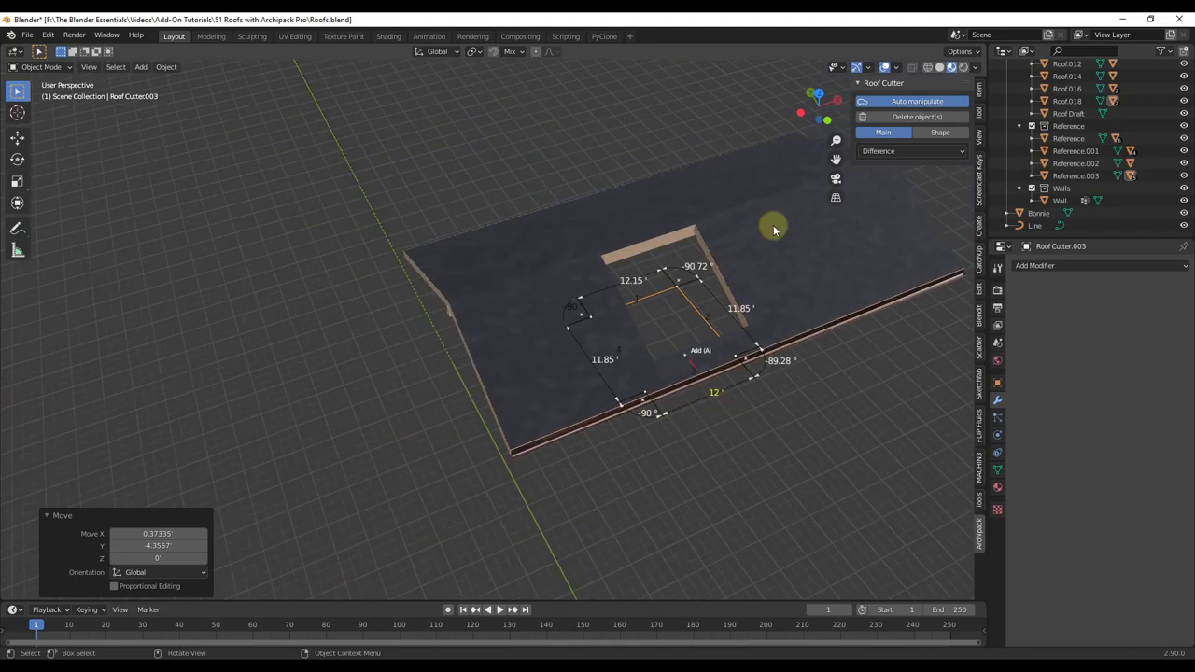
# Examine the cut opening from above and the trimmed rafters around it from below the roof
pyautogui.moveTo(737, 353); pyautogui.dragTo(689, 268, button='middle')
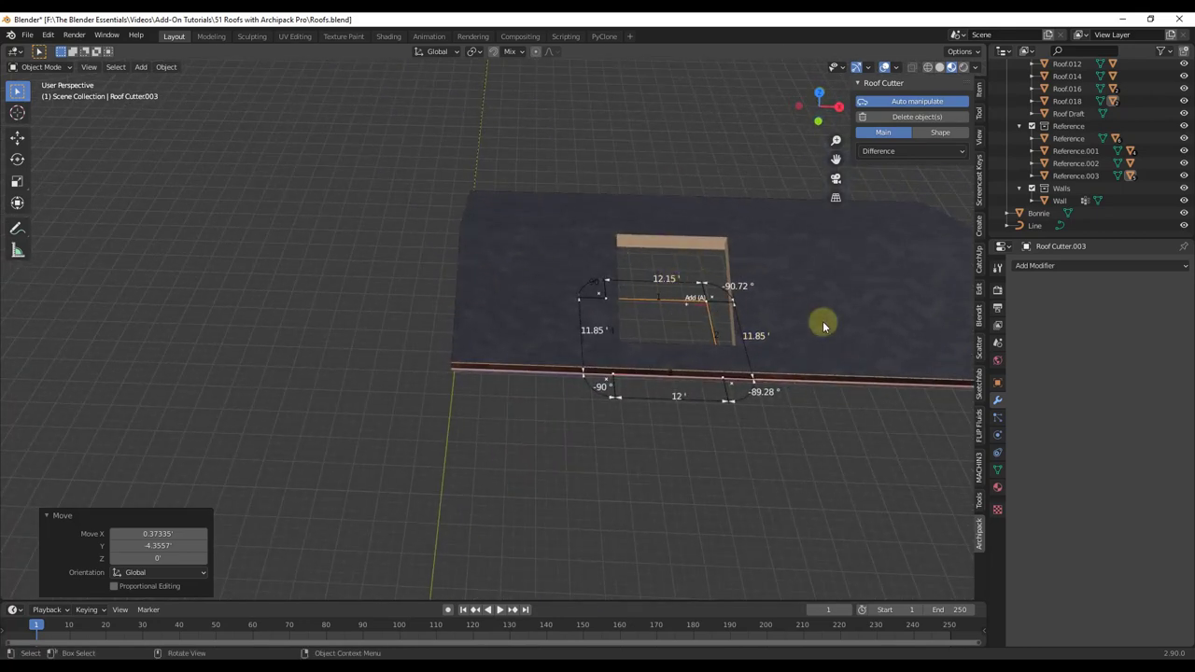
pyautogui.moveTo(823, 323); pyautogui.dragTo(565, 297, button='middle')
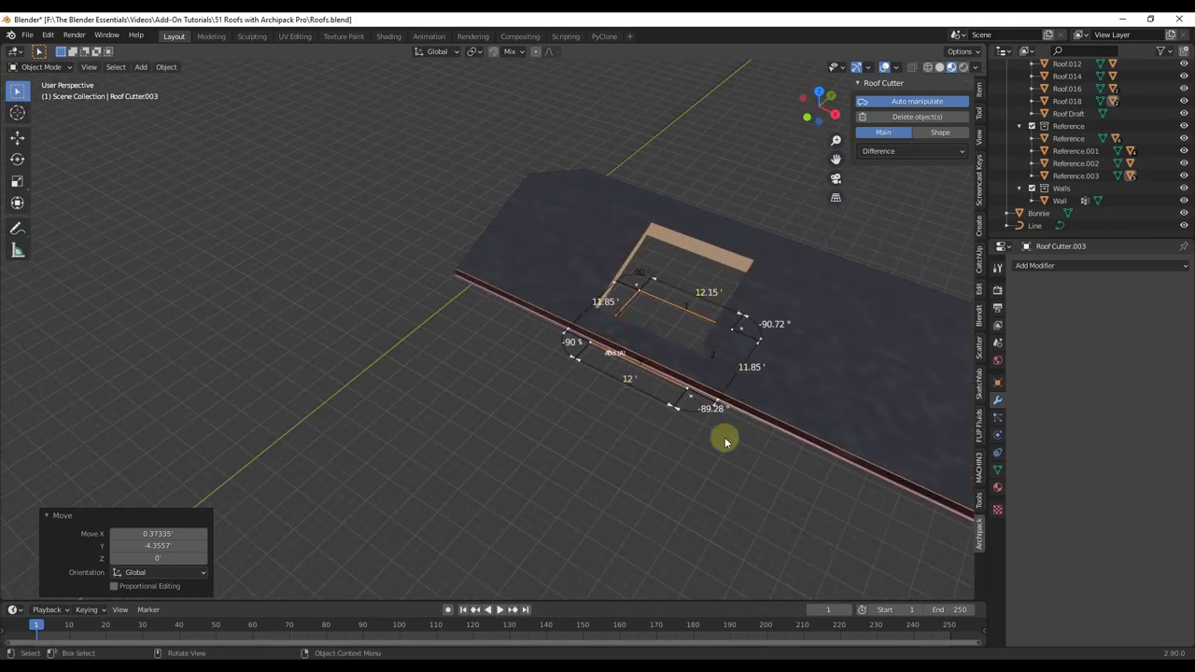
pyautogui.moveTo(725, 437); pyautogui.dragTo(616, 285, button='middle')
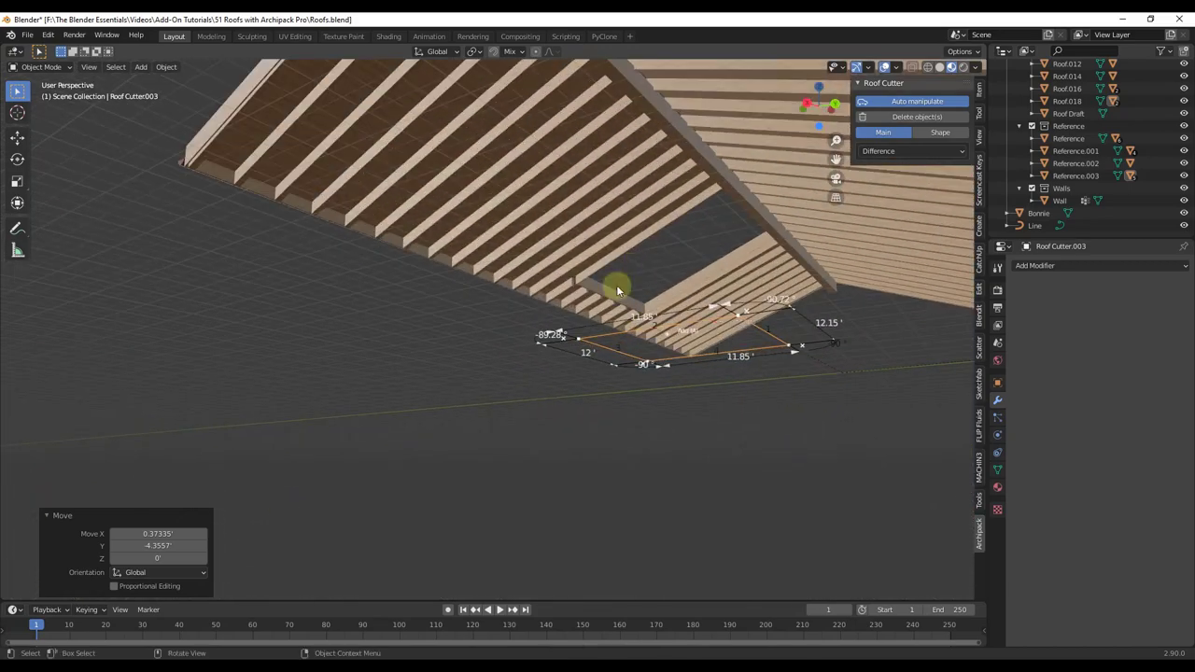
pyautogui.scroll(2, 617, 288)
pyautogui.moveTo(693, 316); pyautogui.dragTo(547, 295, button='middle')
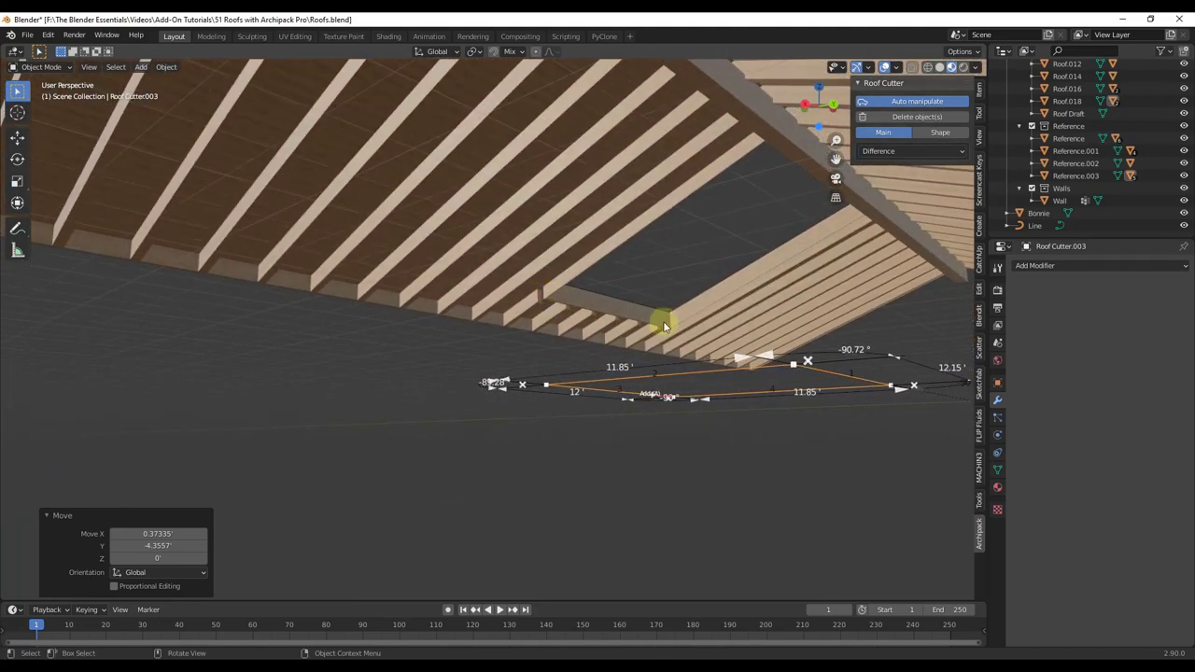
pyautogui.moveTo(773, 237); pyautogui.dragTo(887, 186, button='middle')
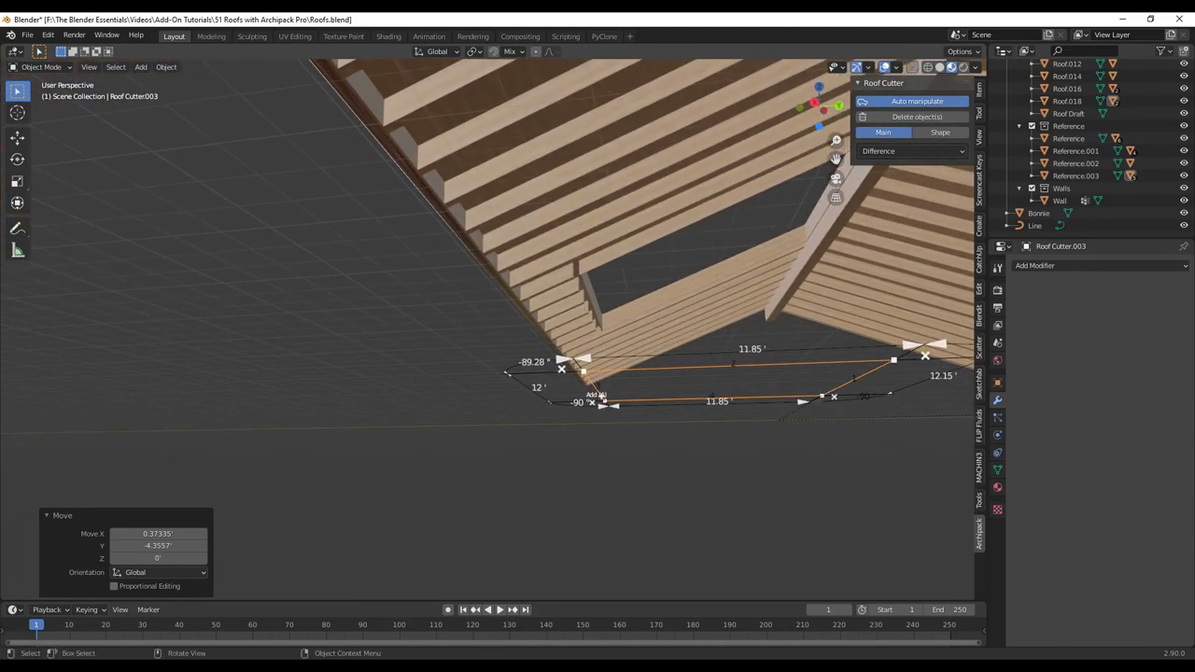
# Open the length of the cutter's 11.85 ft side edge nearest the gable end for editing
pyautogui.moveTo(457, 469); pyautogui.dragTo(487, 201, button='middle')
pyautogui.scroll(6, 616, 400)
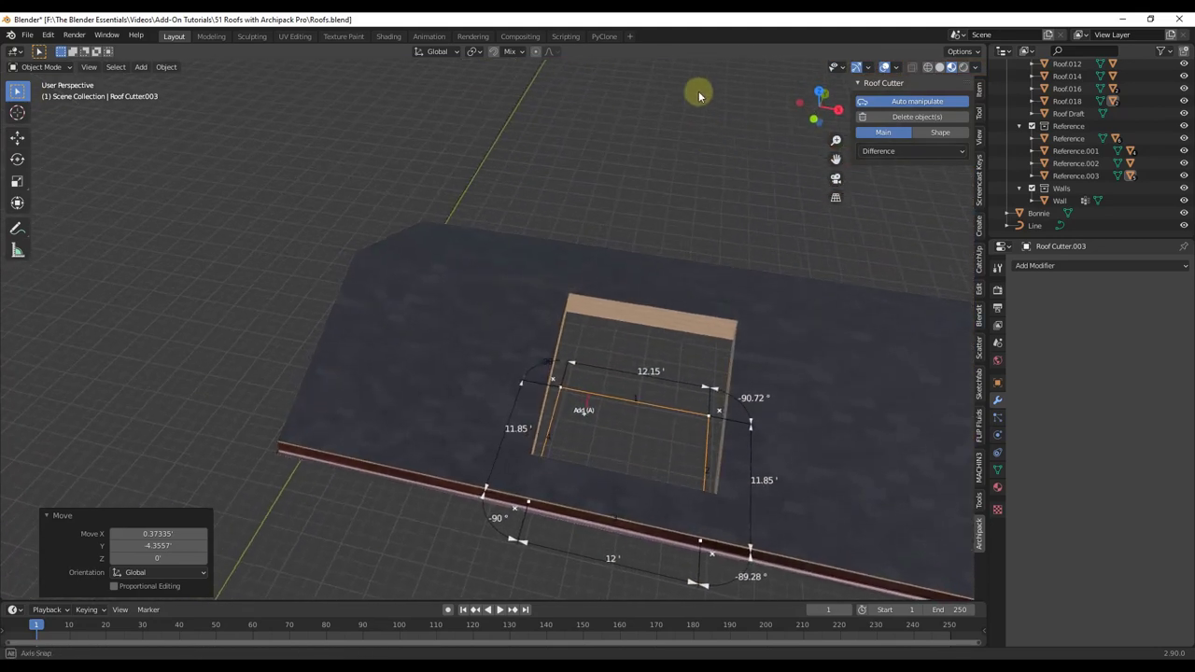
pyautogui.click(519, 431)
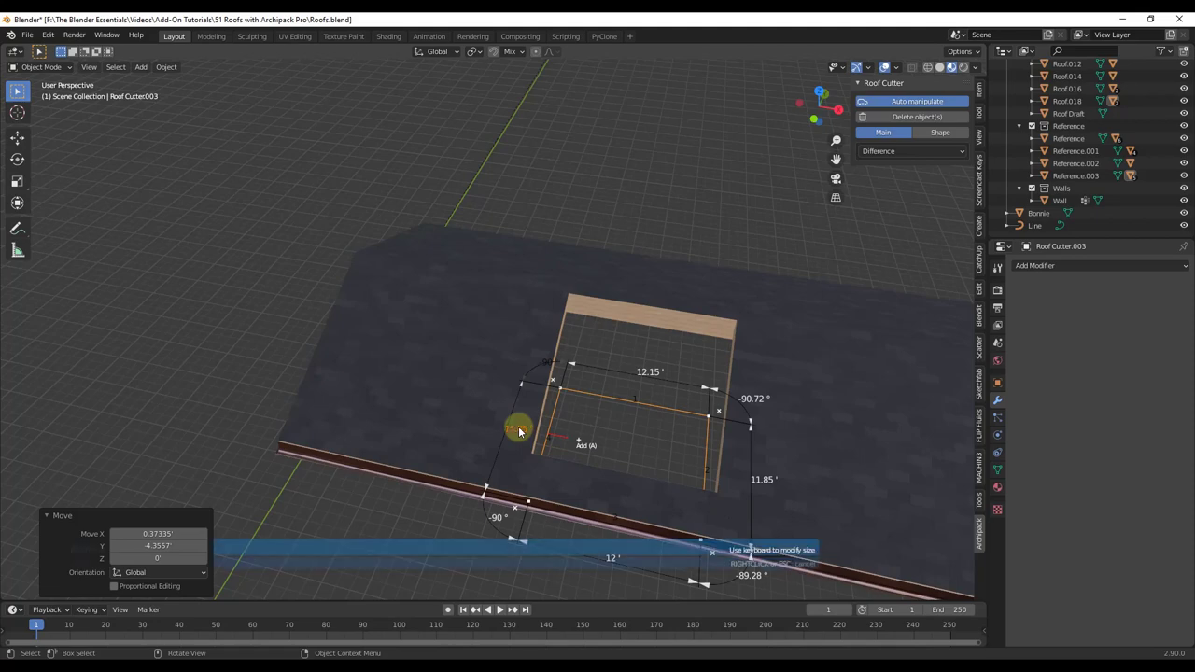